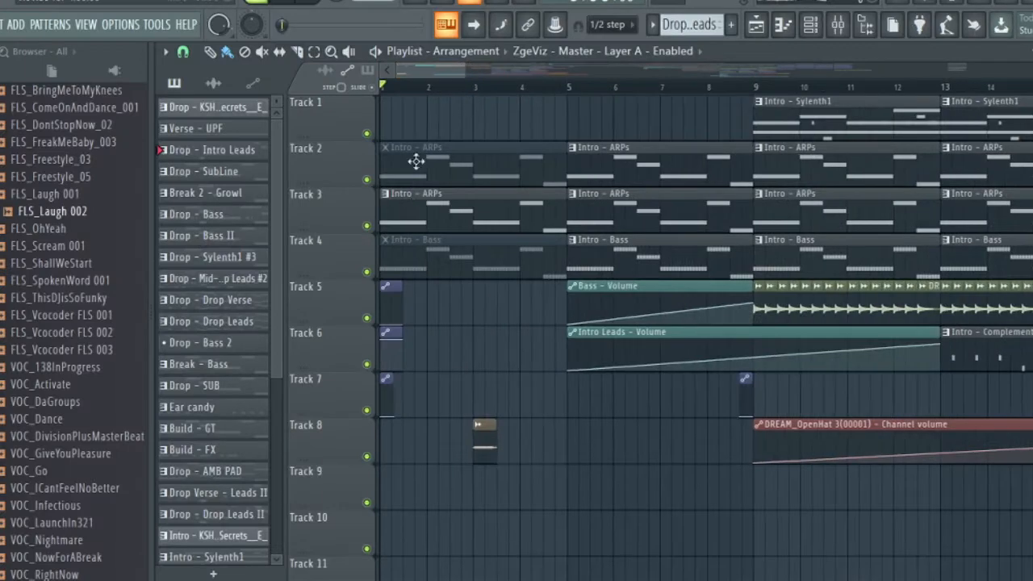
Open the Intro - ARPs pattern from Track 3 in the piano roll and examine its notes
double_click(454, 212)
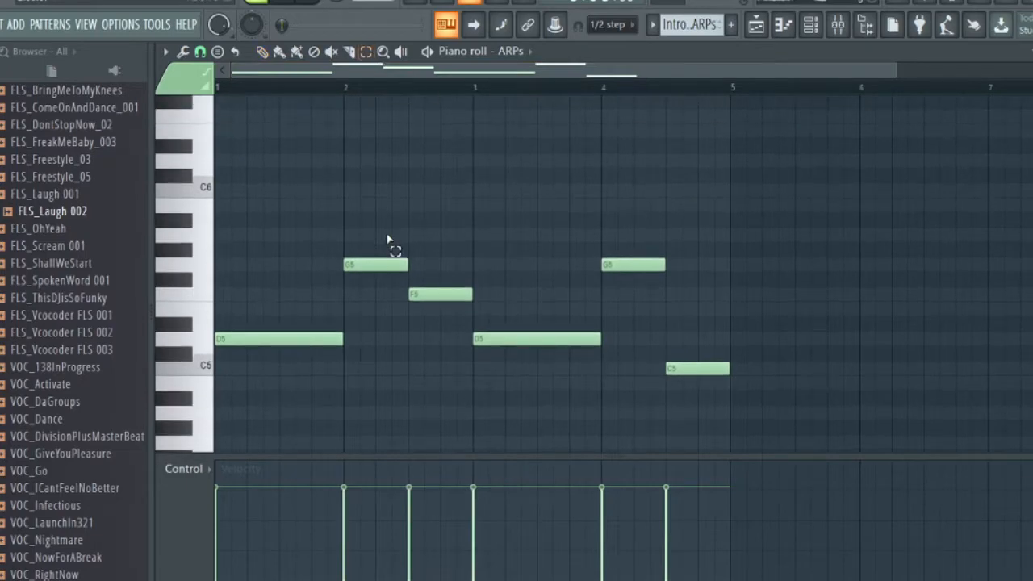
scroll(355, 270, "down", 2)
left_click_drag(271, 187, 263, 386)
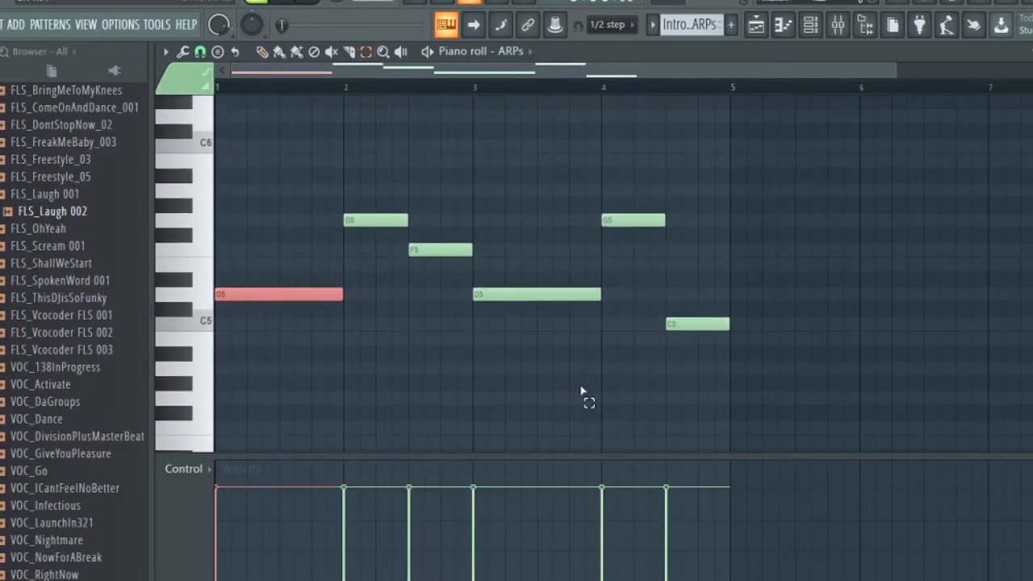
left_click_drag(601, 392, 730, 301)
key("F5")
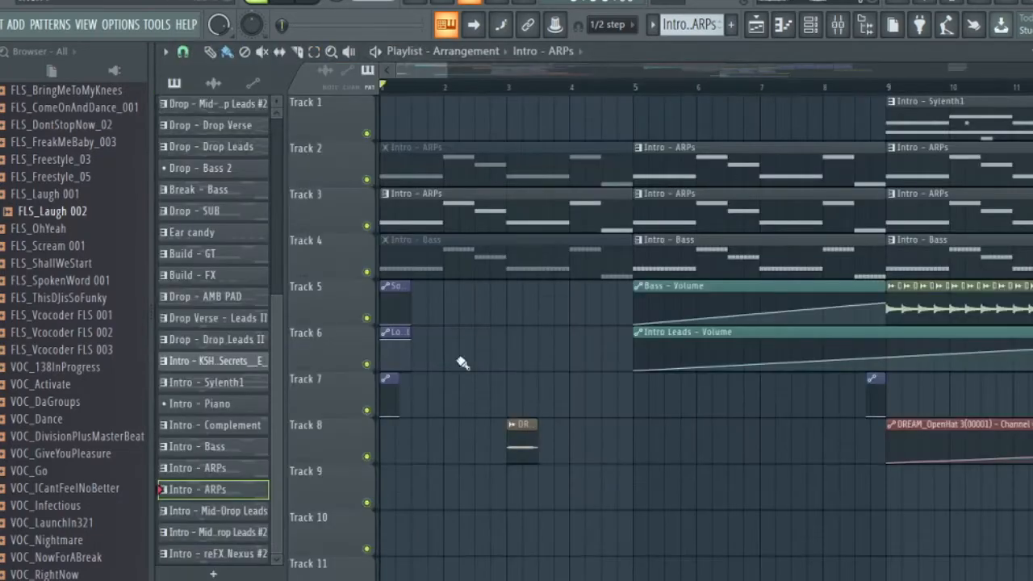
Open the ARPs channel's Nexus instrument from the channel rack and examine its preset and settings
key("F5")
left_click(812, 32)
left_click(277, 267)
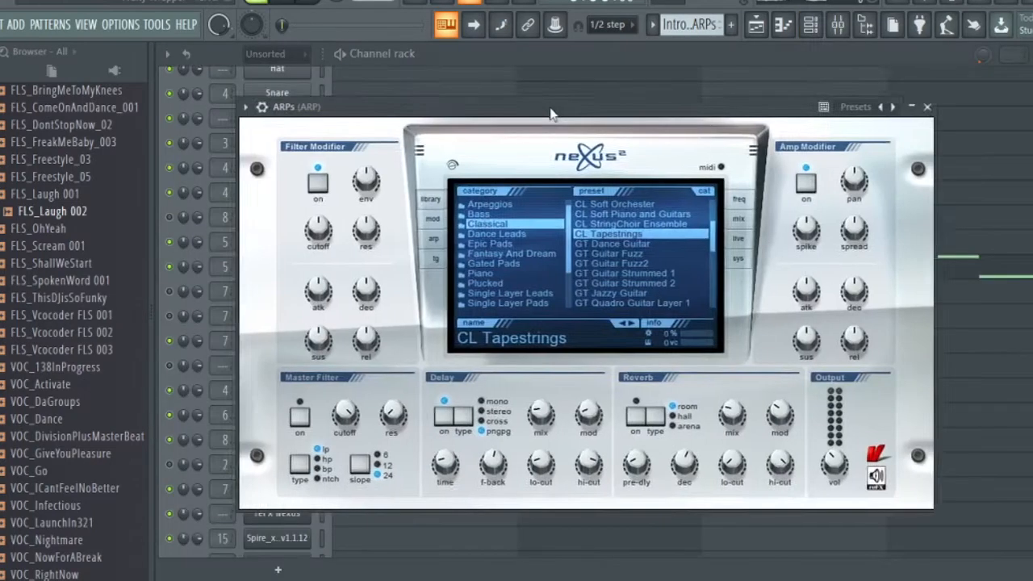
left_click_drag(551, 109, 572, 87)
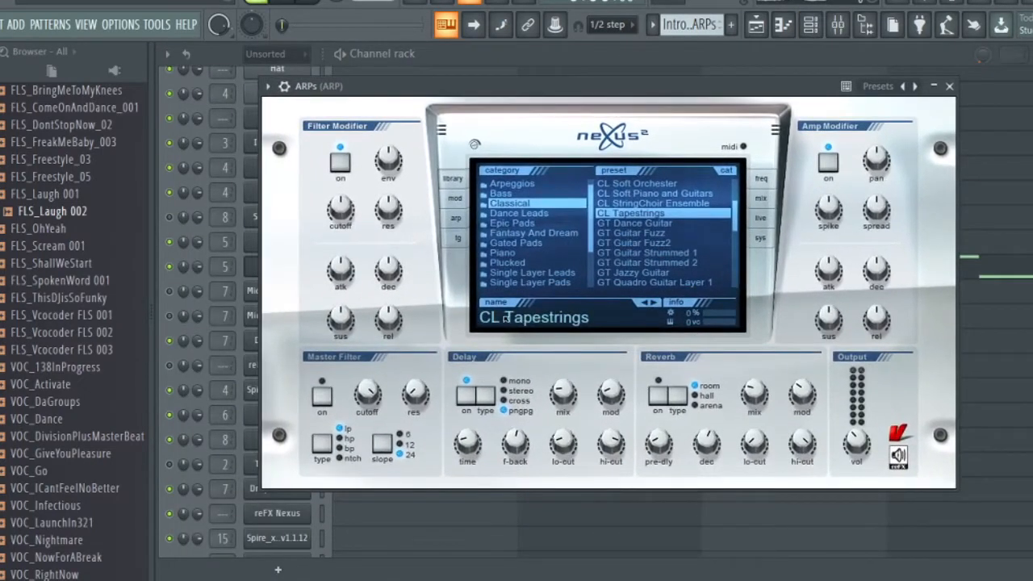
Return to the playlist and play the intro arrangement from bar 1, stopping after the first ARPs clip
left_click(756, 24)
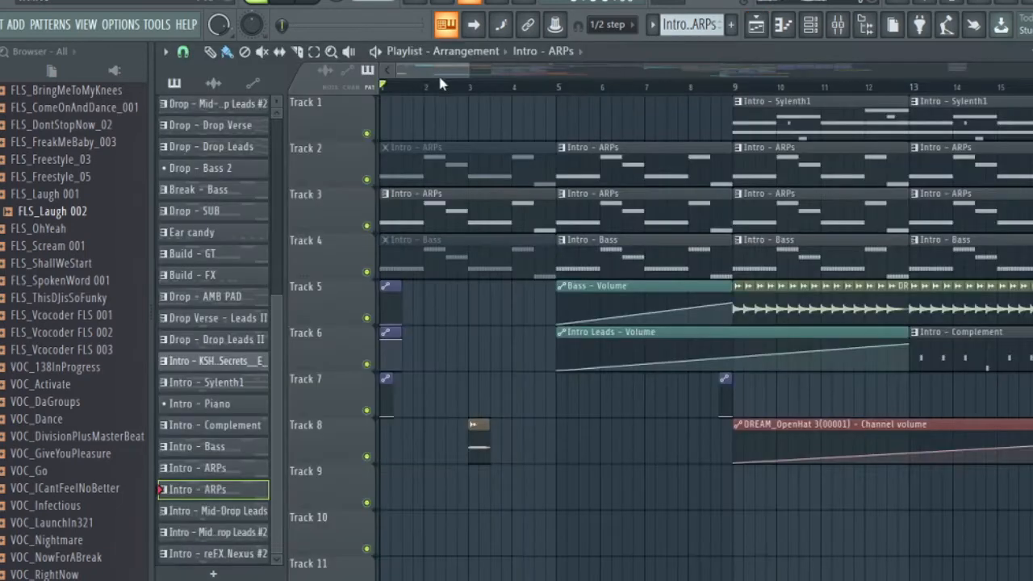
key("space")
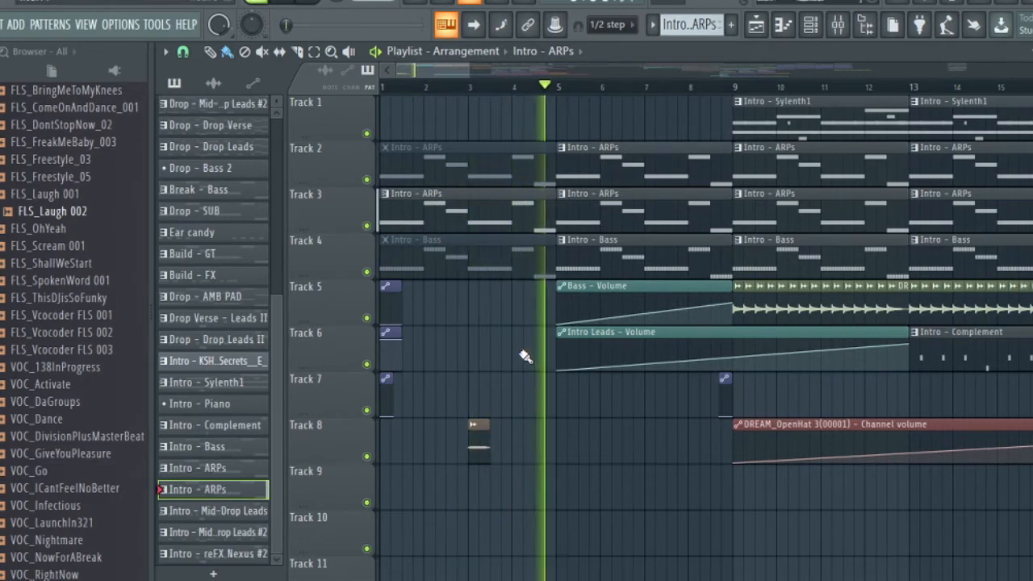
key("space")
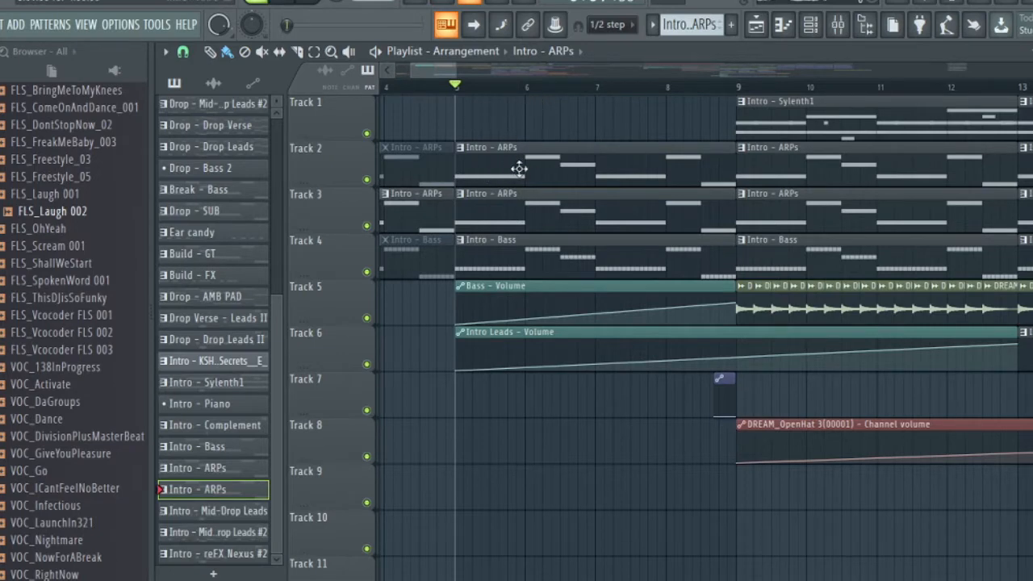
Solo Track 4 and play its Intro - Bass clip from bar 5
right_click(367, 272)
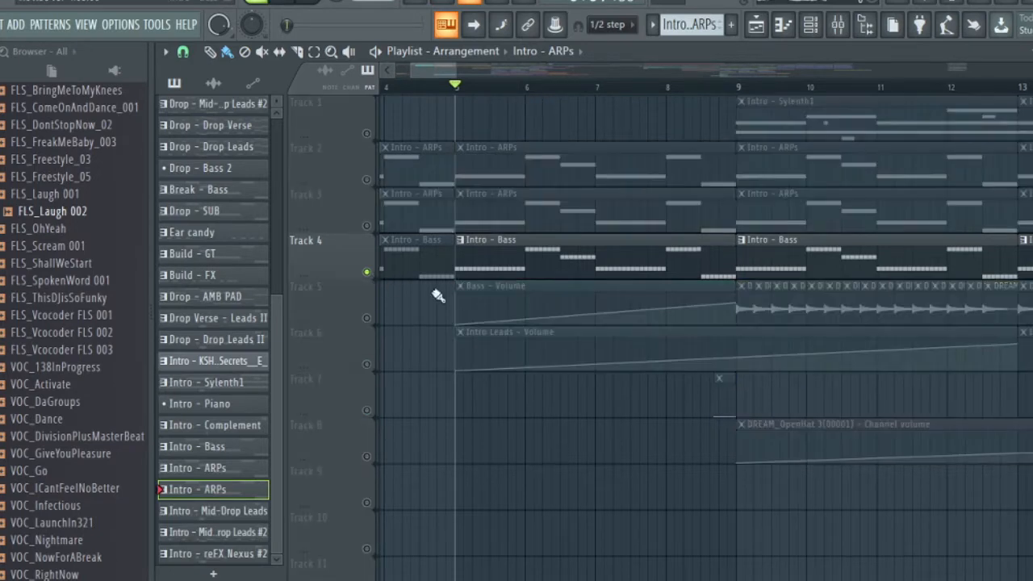
key("space")
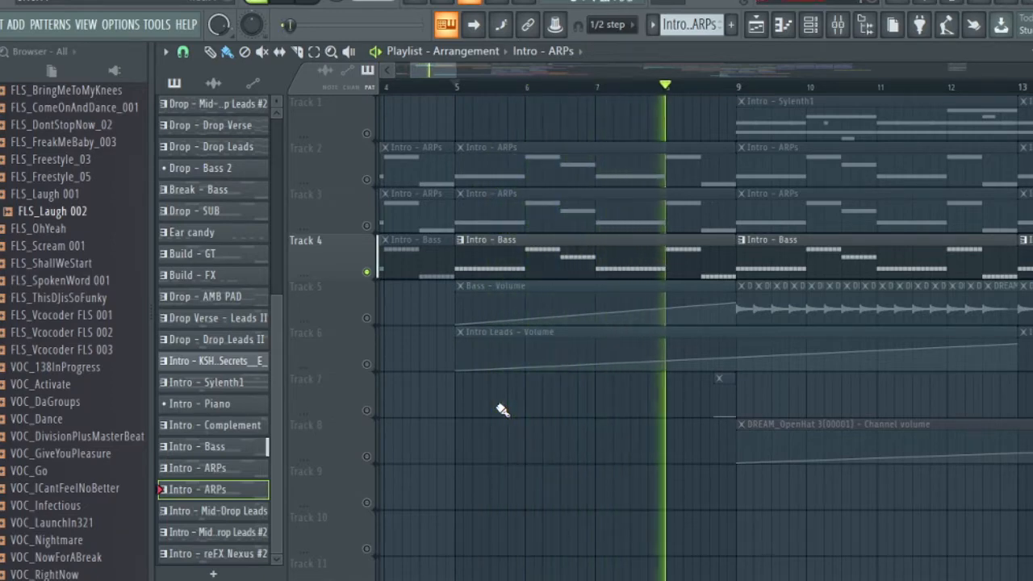
Examine the Intro - Bass pattern's notes in the piano roll and the Bass channel's Sylenth1 settings
double_click(575, 269)
left_click_drag(649, 70, 500, 70)
left_click(365, 53)
scroll(411, 219, "up", 6)
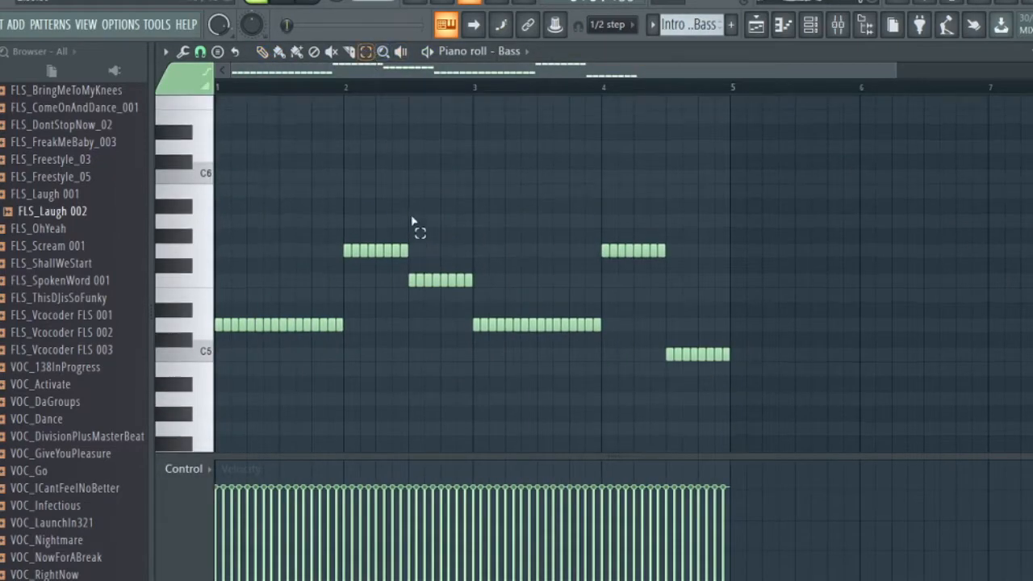
scroll(217, 323, "down", 3)
left_click_drag(218, 288, 356, 389)
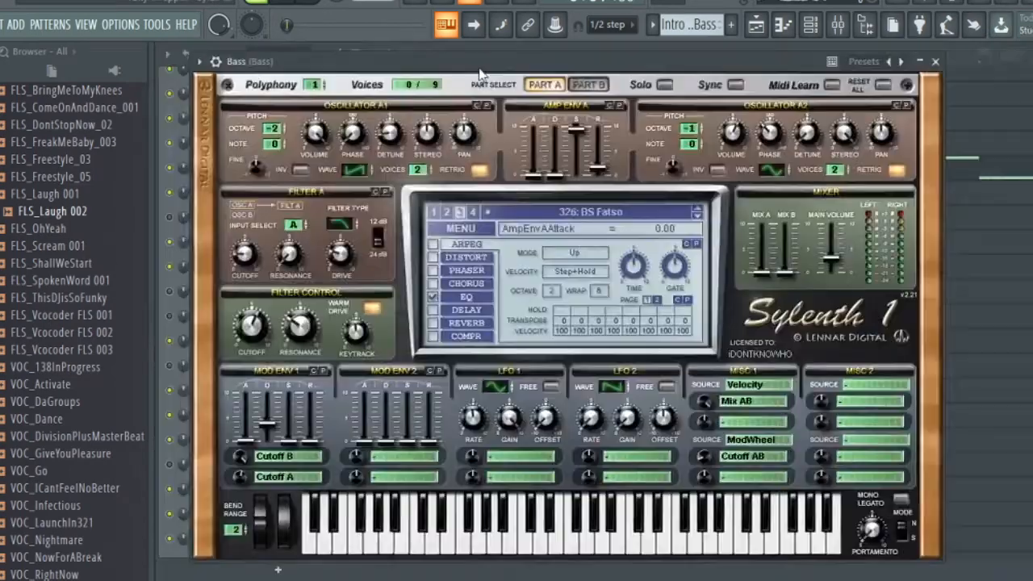
left_click_drag(479, 73, 516, 73)
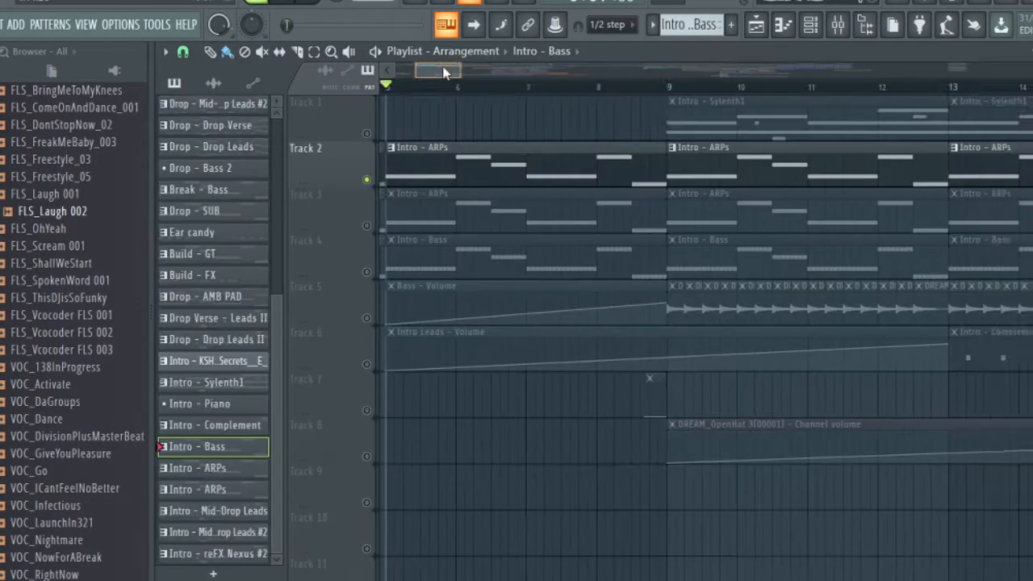
Open the Intro - ARPs pattern from Track 2 in the piano roll and view the instrument that plays it
left_click_drag(449, 73, 445, 73)
double_click(499, 172)
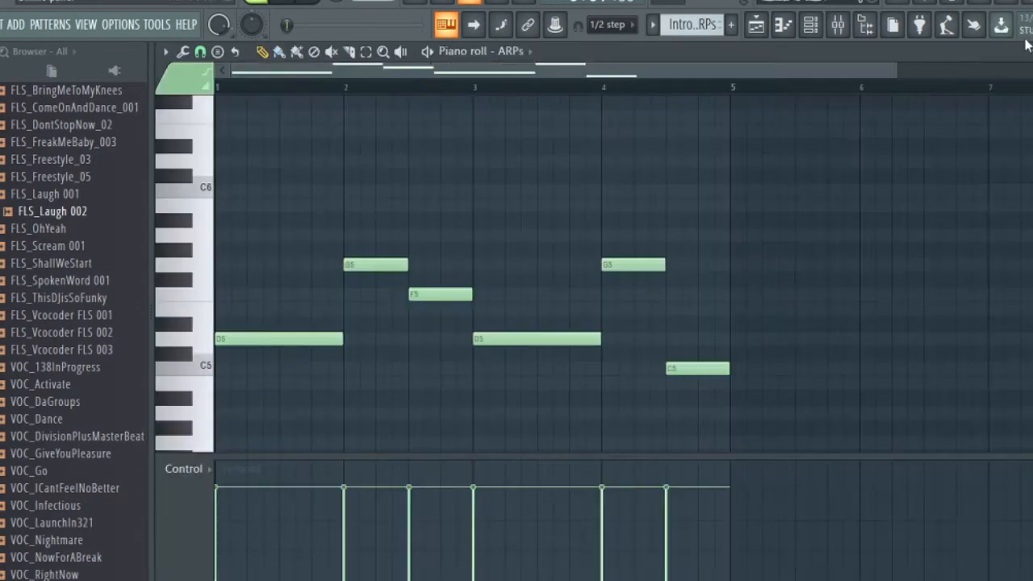
key("F6")
left_click(279, 242)
left_click_drag(512, 87, 509, 59)
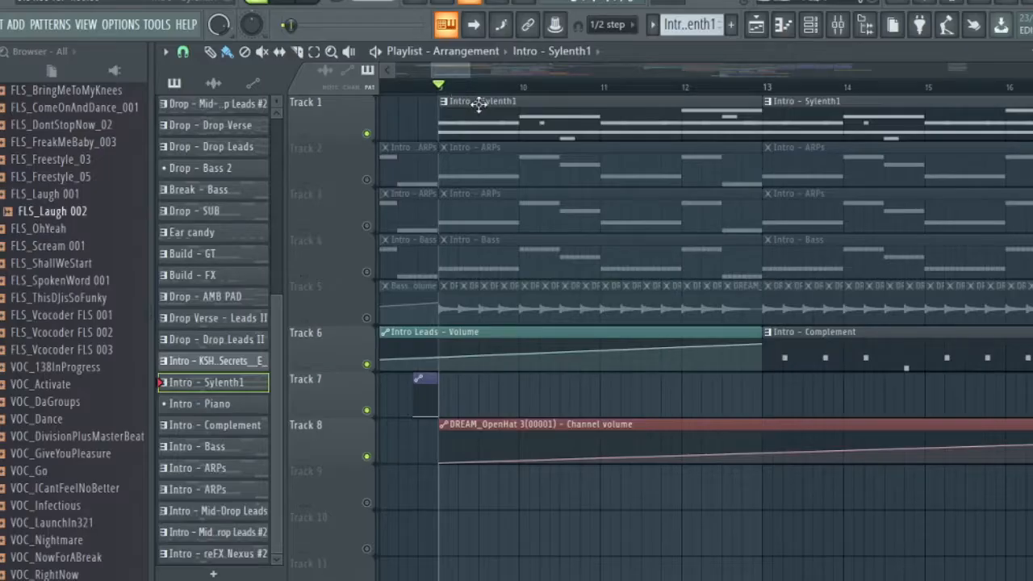
Examine the Intro Leads channel's Sylenth1 settings for the Intro - Sylenth1 pattern, and close the synth
left_click(509, 103)
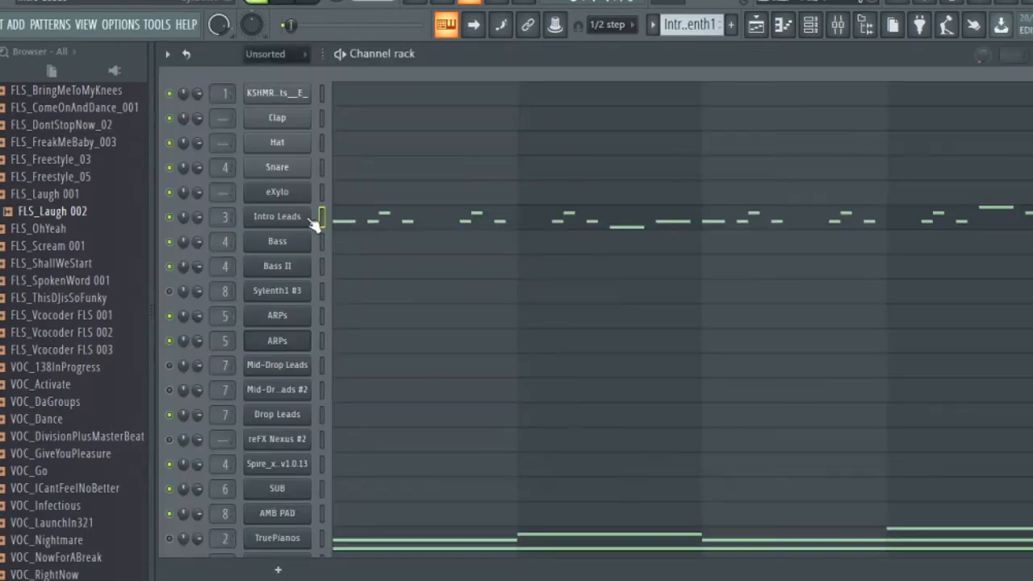
left_click(308, 216)
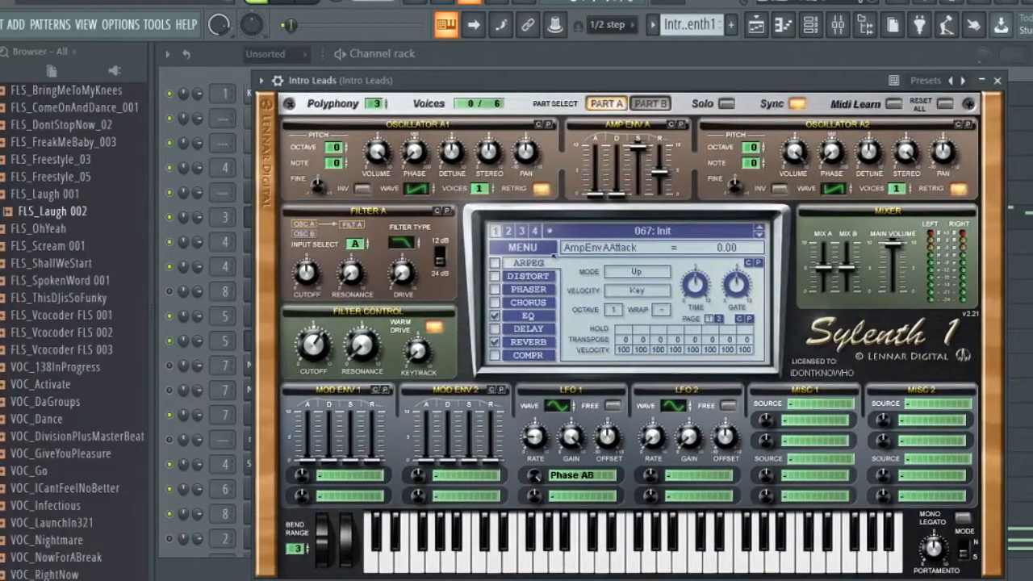
left_click_drag(595, 86, 573, 69)
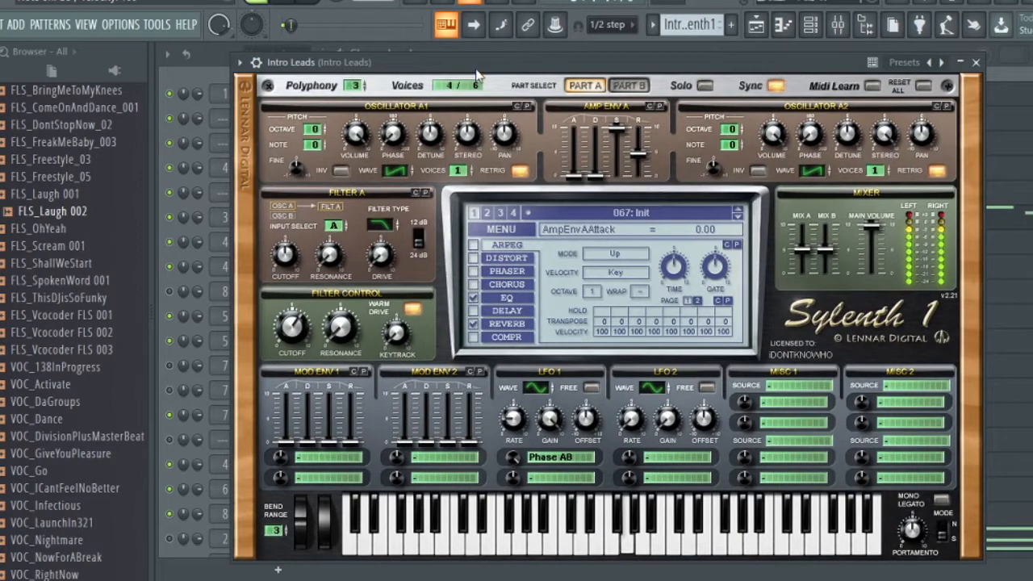
left_click(976, 62)
Play the arrangement from bar 13 with Track 1 and Tracks 6 to 8 active, and open the Intro - Complement pattern
left_click(428, 78)
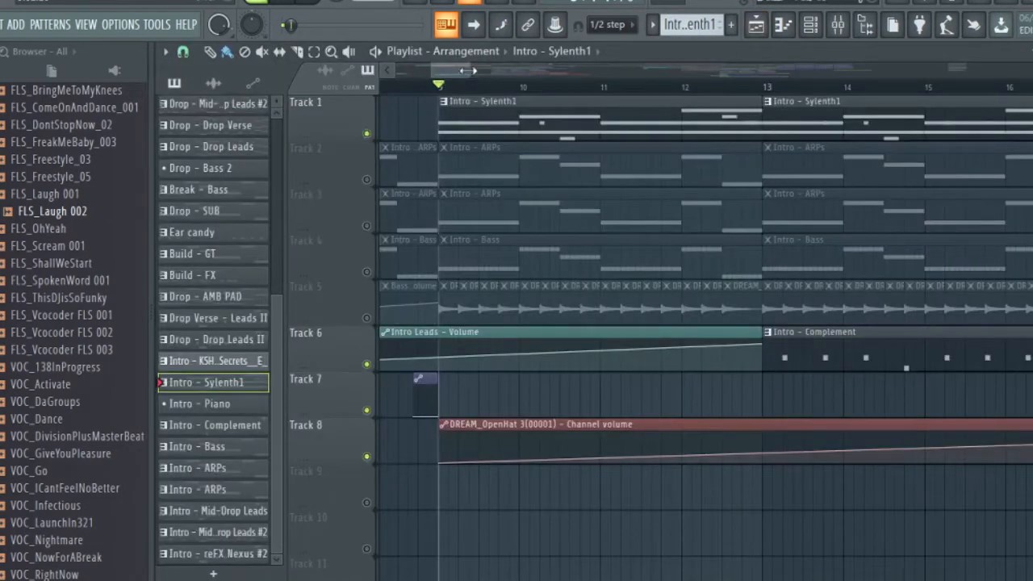
left_click_drag(468, 71, 504, 71)
left_click(591, 88)
scroll(625, 90, "up", 4)
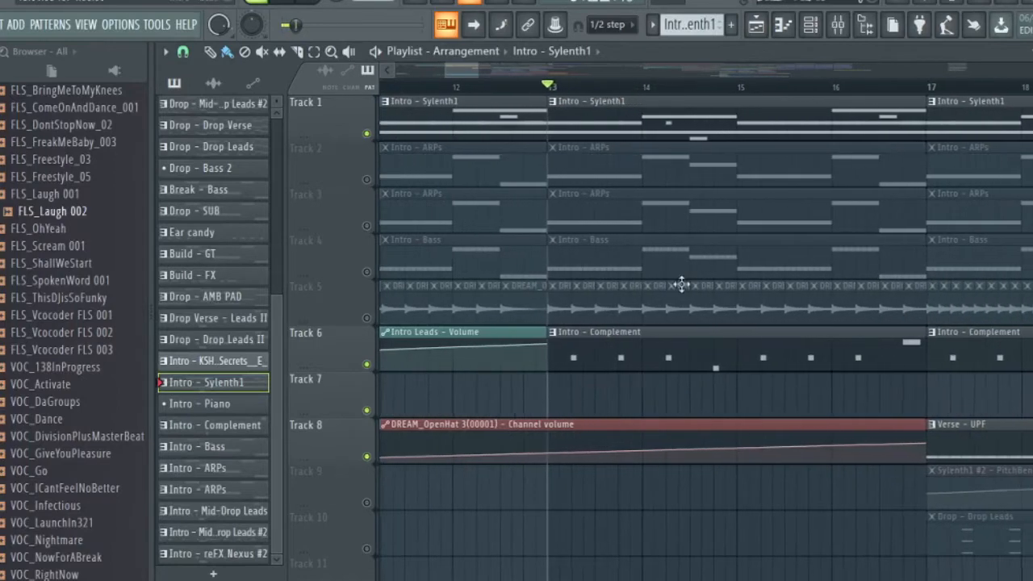
key("space")
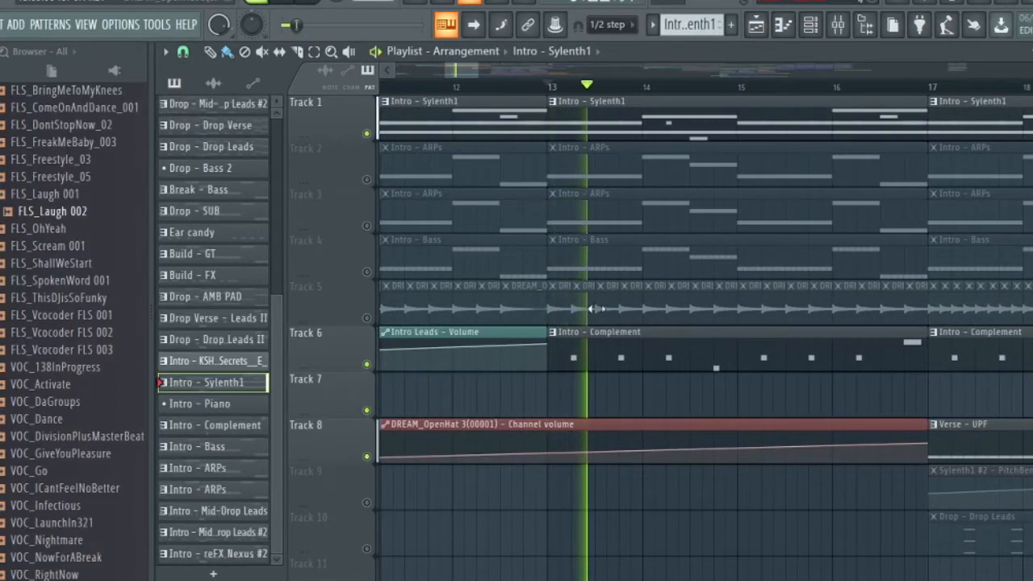
left_click_drag(462, 71, 493, 72)
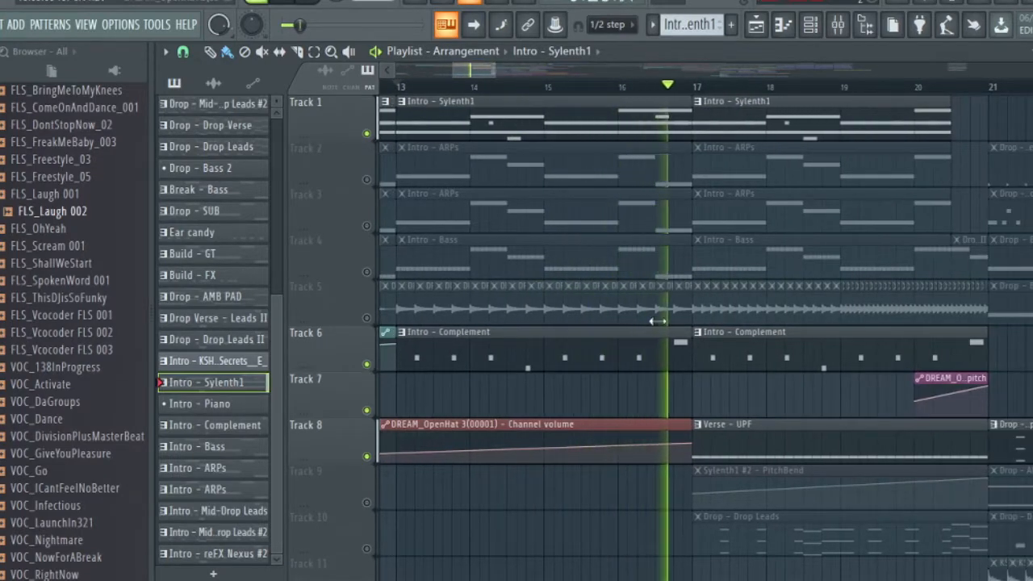
double_click(638, 352)
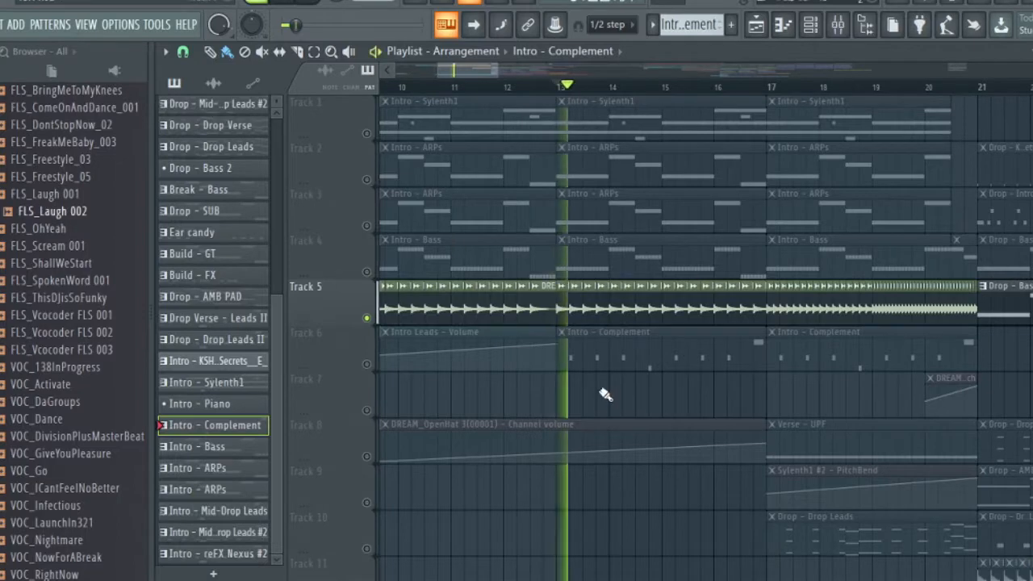
Open the DREAM_OpenHat 3 sample's channel settings from Track 5, examine them and close them
double_click(606, 317)
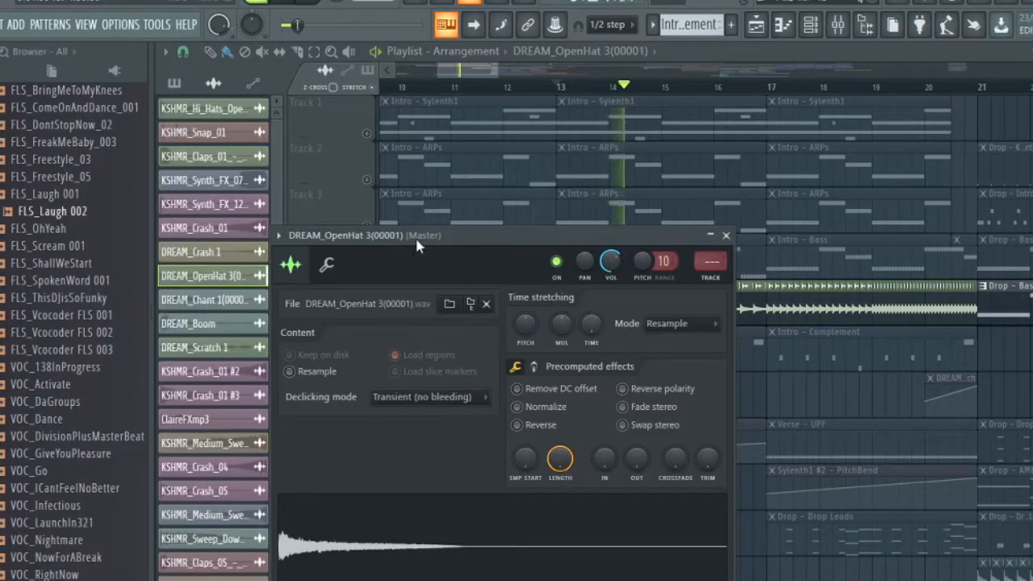
left_click_drag(417, 239, 462, 178)
left_click(770, 170)
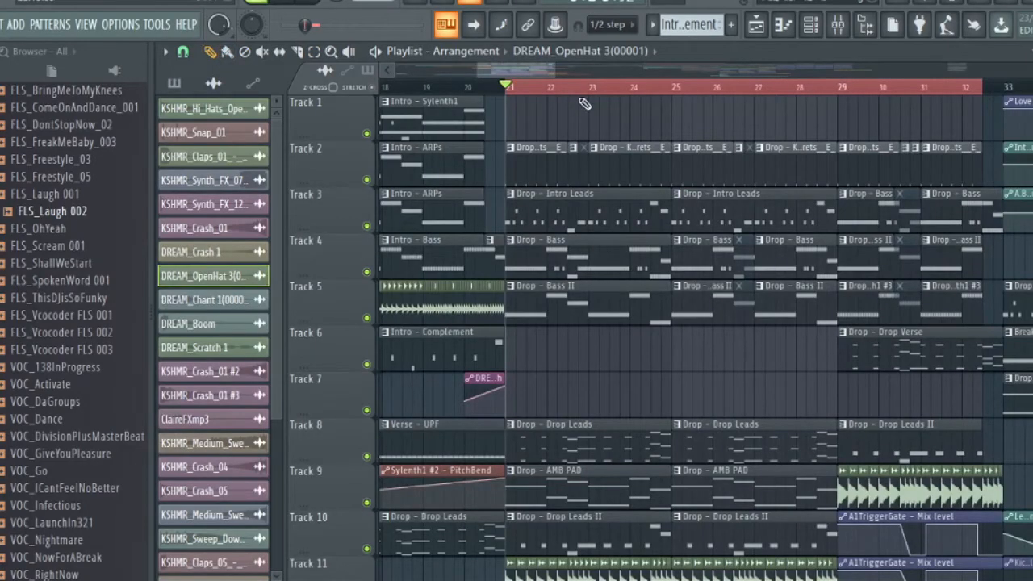
Play the drop from bar 21 with Track 2 soloed and examine its kick pattern in the piano roll
scroll(584, 104, "up", 3)
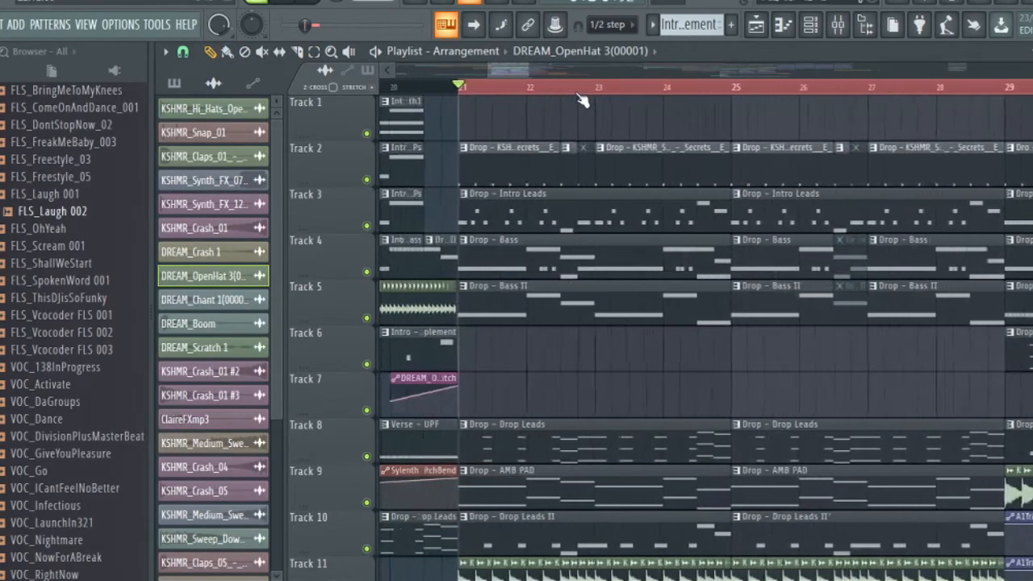
key("space")
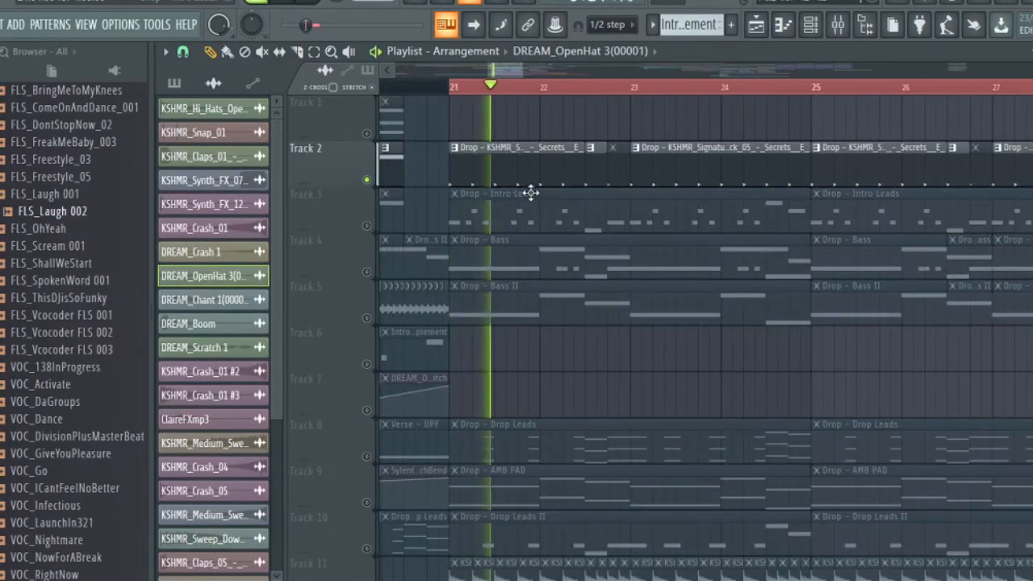
double_click(538, 183)
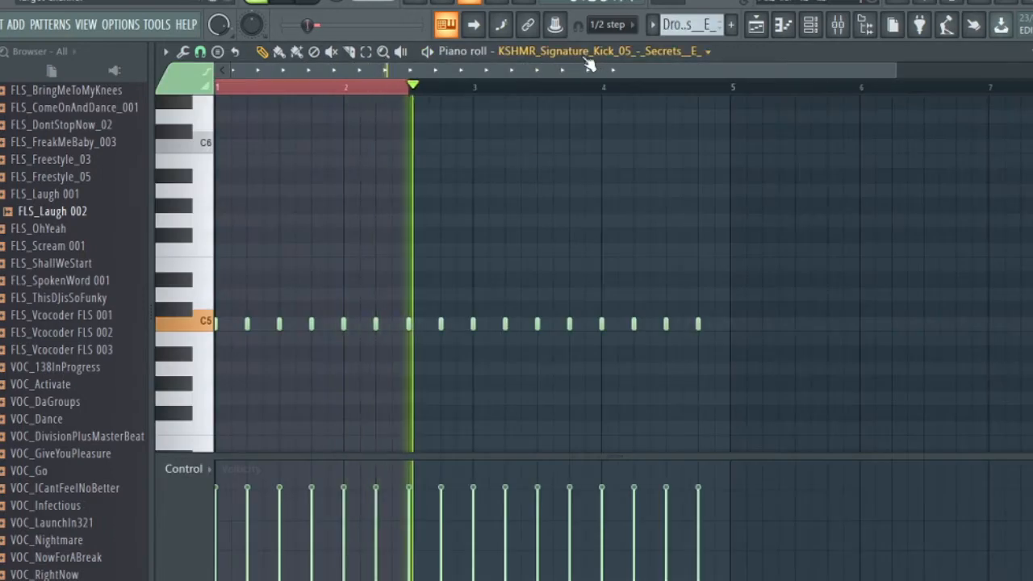
left_click(762, 28)
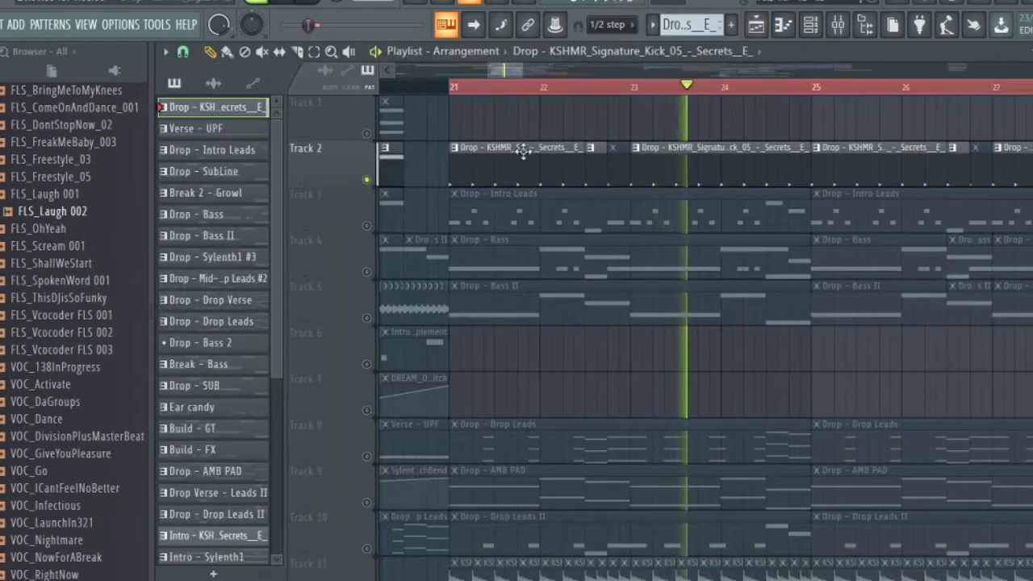
key("space")
Solo Track 3 and open its Drop - Intro Leads pattern in the piano roll
left_click(367, 180)
left_click(367, 226)
mouse_move(507, 71)
left_mouse_down()
mouse_move(494, 74)
mouse_move(508, 76)
left_mouse_up()
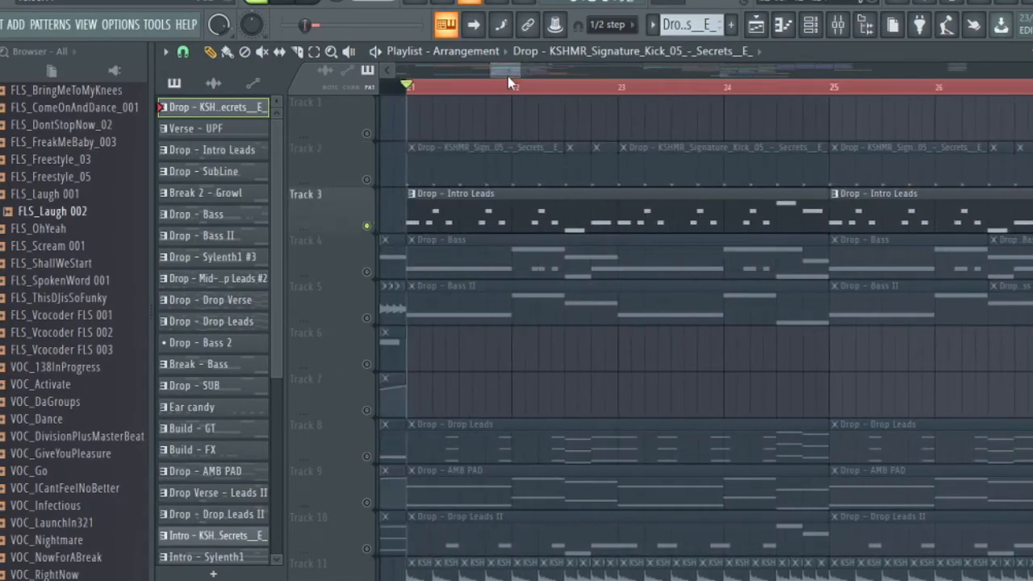
double_click(658, 194)
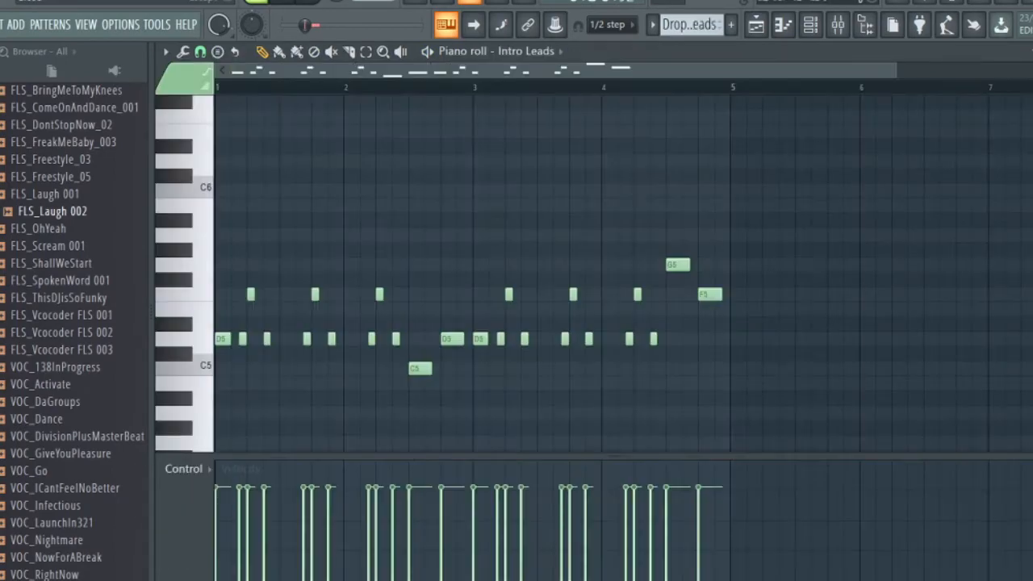
Open the Intro Leads channel's Sylenth1 for the drop, examine its oscillator settings and close it
key("F6")
left_click(278, 160)
mouse_move(588, 62)
left_mouse_down()
mouse_move(605, 54)
mouse_move(587, 57)
left_mouse_up()
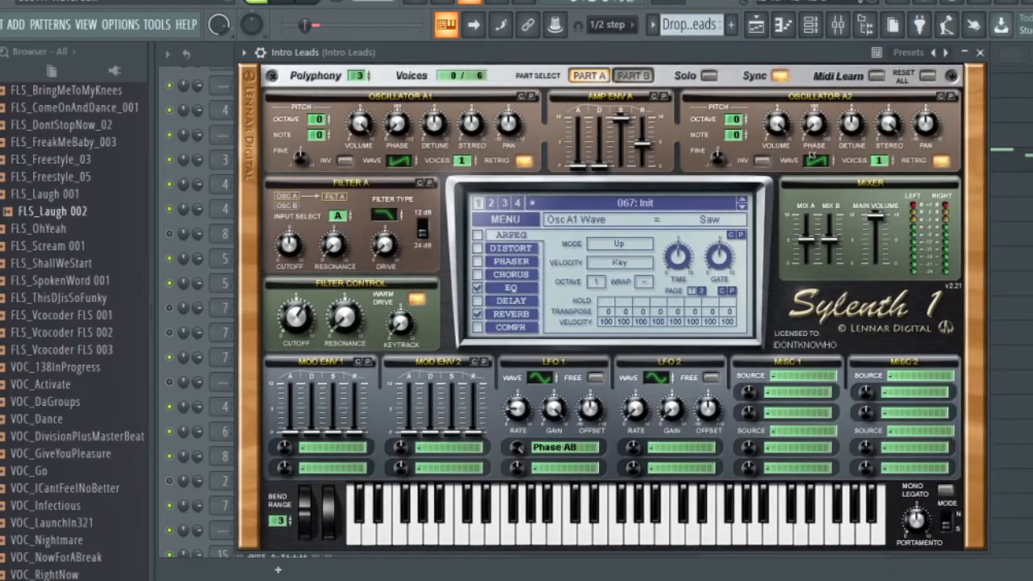
key("Escape")
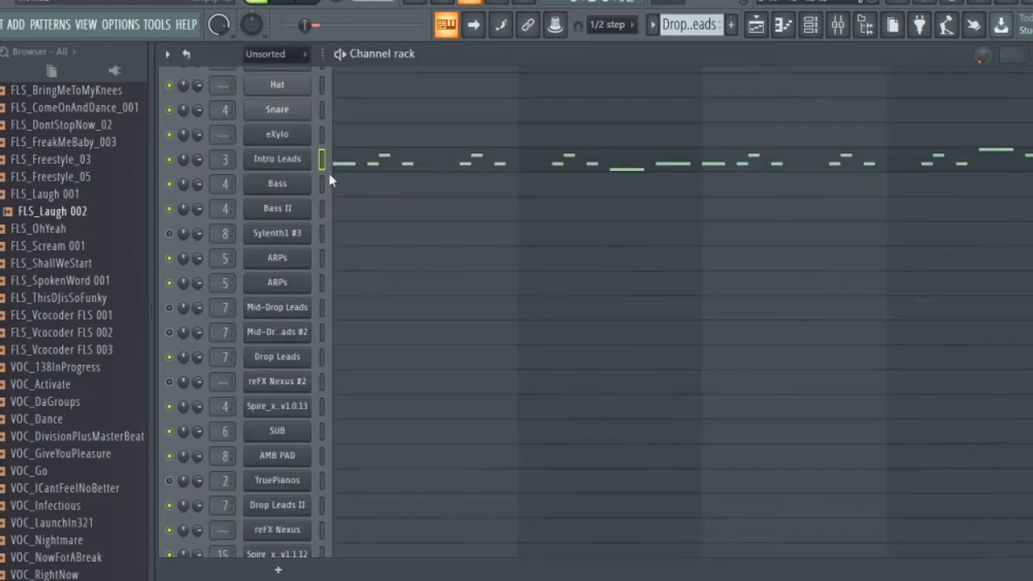
Reopen the Intro Leads notes in the piano roll and play them in pattern mode
left_click(410, 155)
scroll(376, 242, "down", 2)
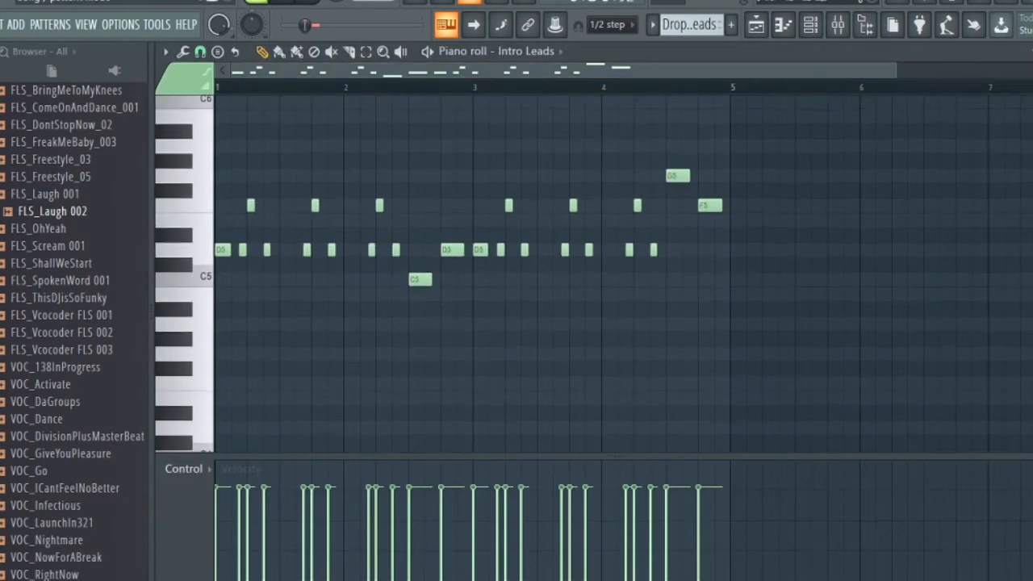
scroll(378, 251, "up", 1)
left_click(379, 251)
key("space")
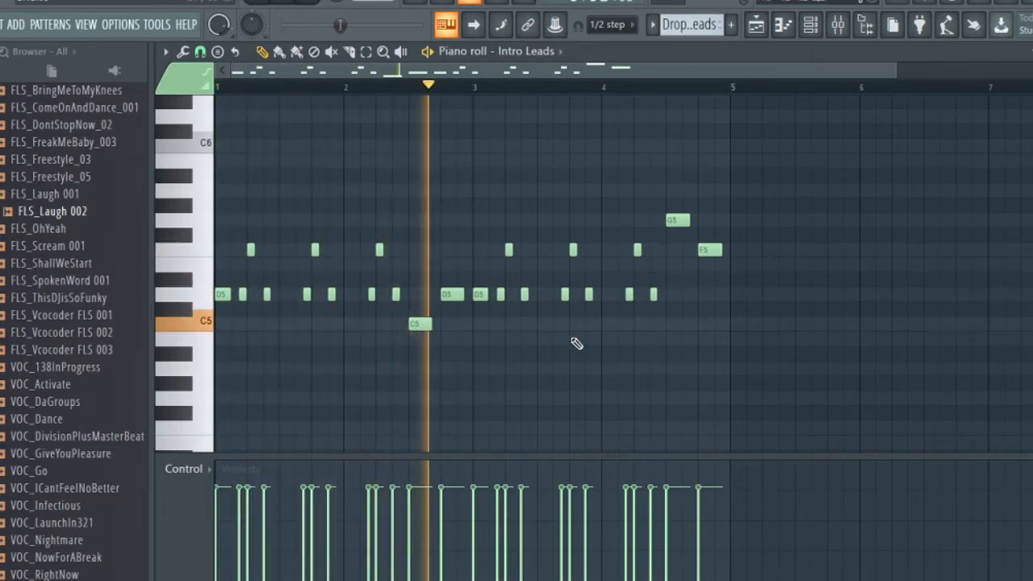
Stop the Intro Leads pattern, return to the playlist, and play the Drop Leads from bar 21 with Track 8 soloed
scroll(721, 325, "down", 1)
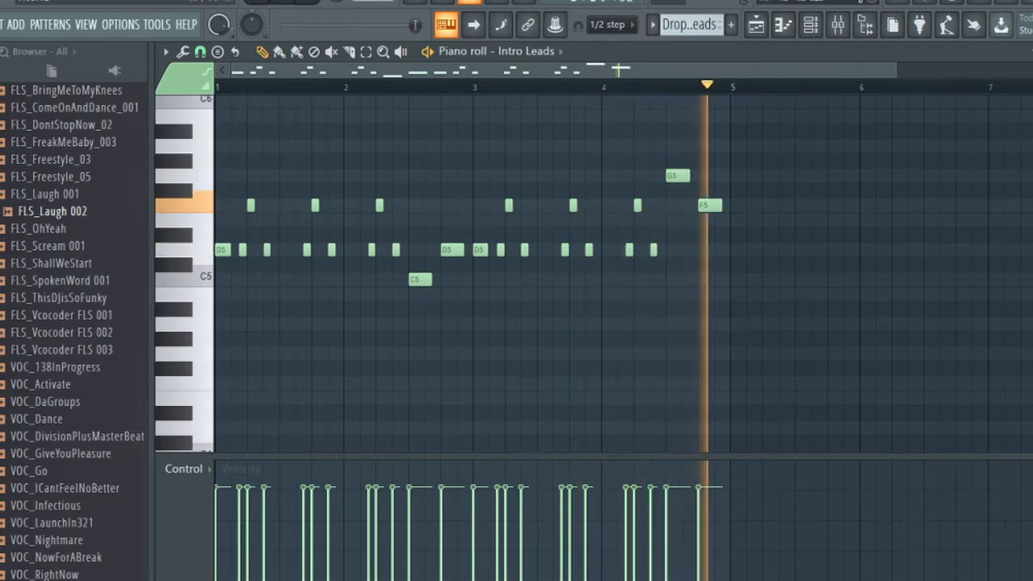
key("space")
key("F5")
scroll(491, 232, "up", 5)
scroll(562, 245, "down", 2)
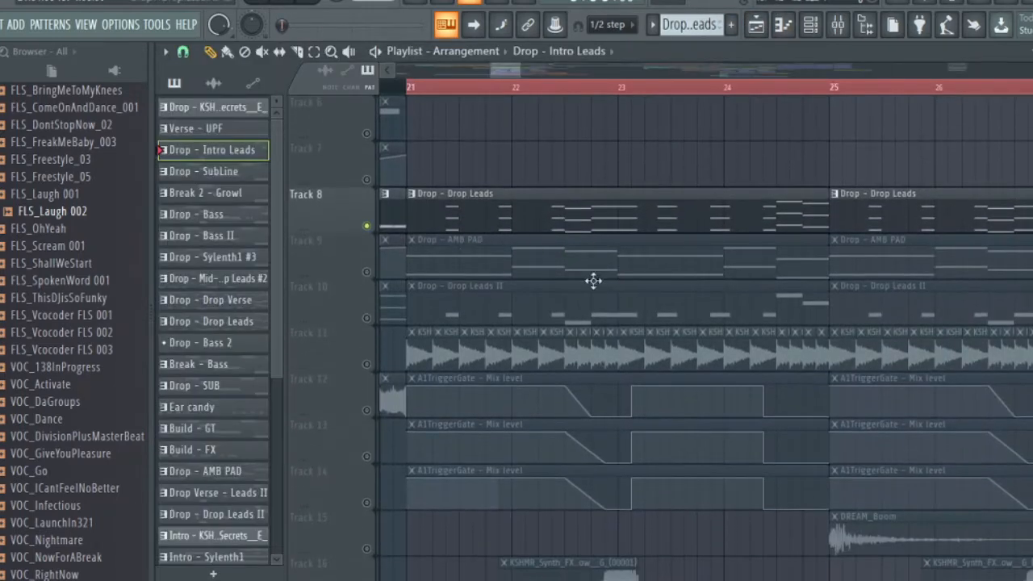
key("space")
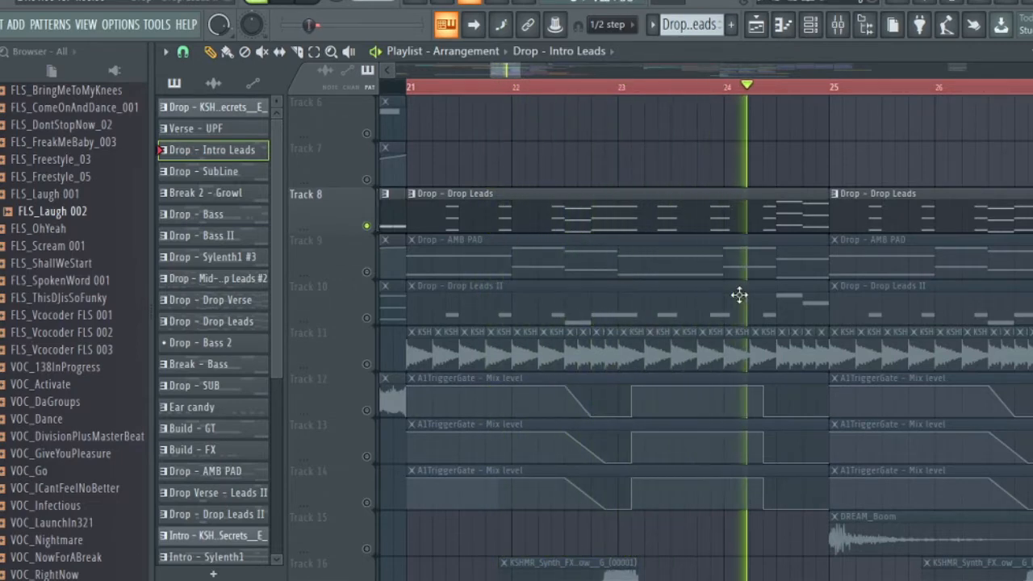
Open the Drop - Drop Leads pattern in the piano roll and examine all its notes from bar 1
double_click(718, 222)
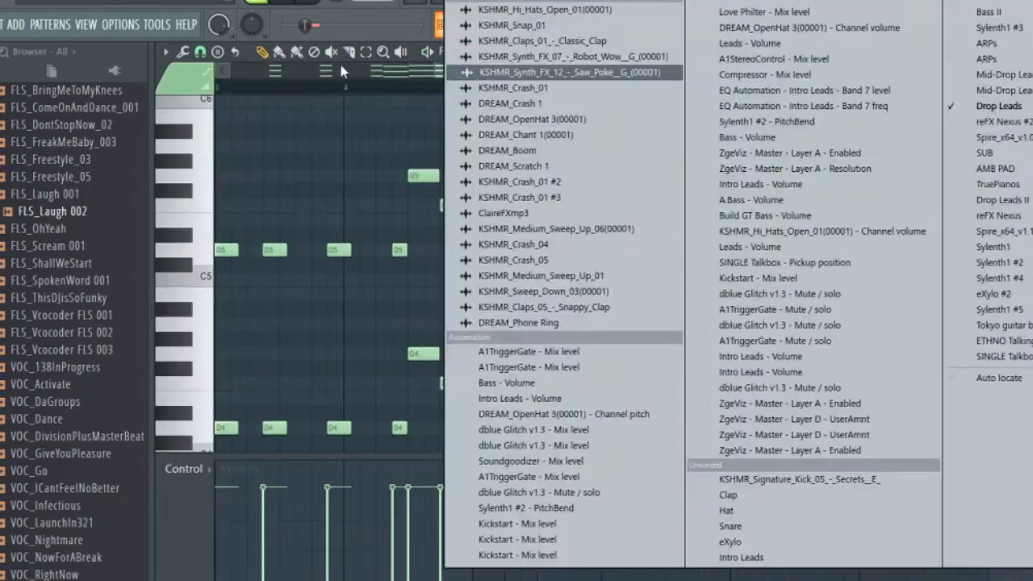
left_click_drag(398, 77, 150, 70)
scroll(976, 187, "down", 3)
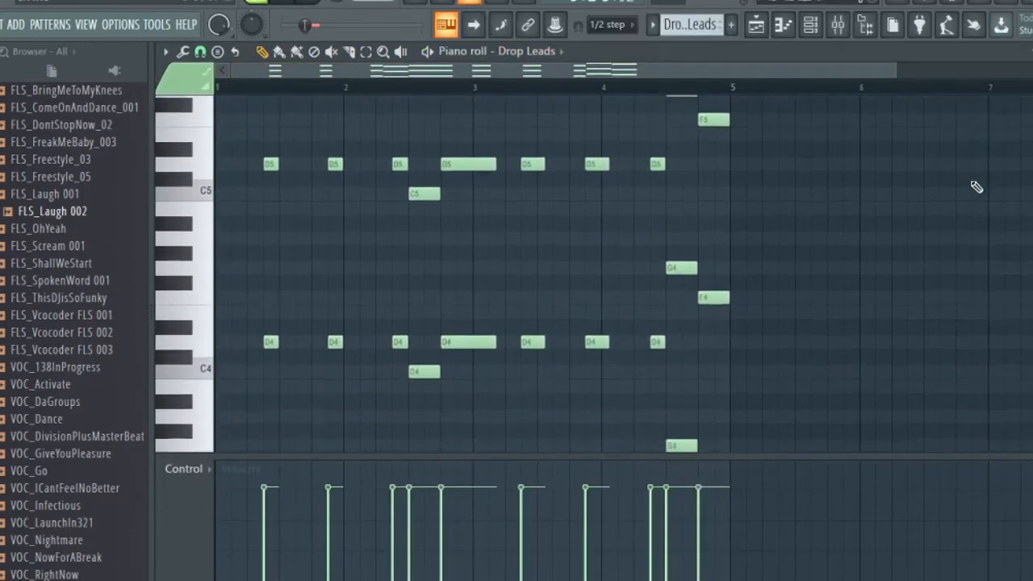
scroll(976, 187, "up", 1)
Open the Drop Leads channel's Patcher and spread its two Sylenth1 nodes and the reFX Nexus node apart on the map
key("F6")
left_click(282, 363)
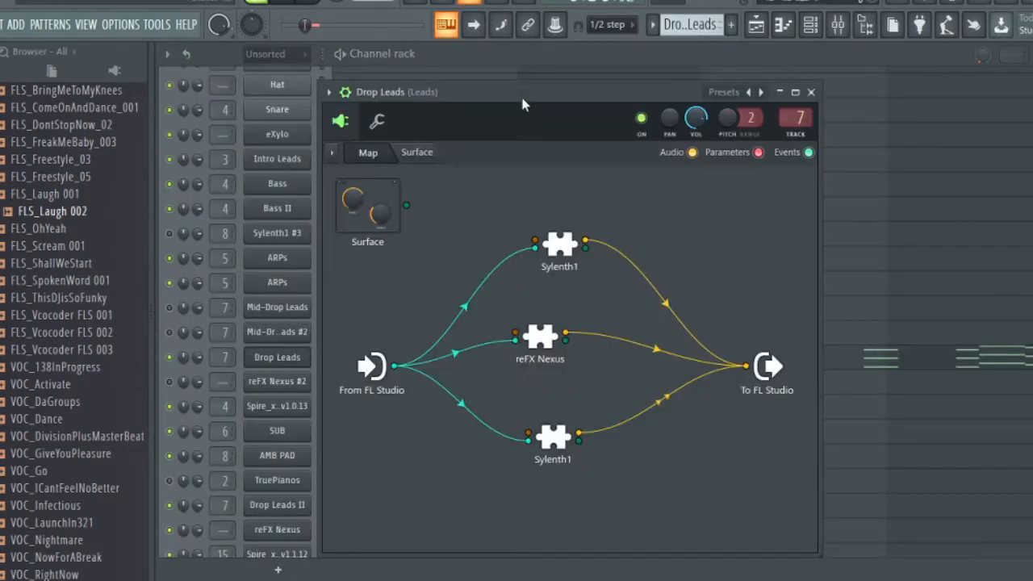
left_click_drag(520, 93, 561, 75)
left_click_drag(492, 78, 448, 69)
left_click_drag(592, 218, 563, 191)
left_click_drag(572, 311, 575, 291)
left_click_drag(585, 413, 600, 394)
left_click_drag(557, 197, 566, 187)
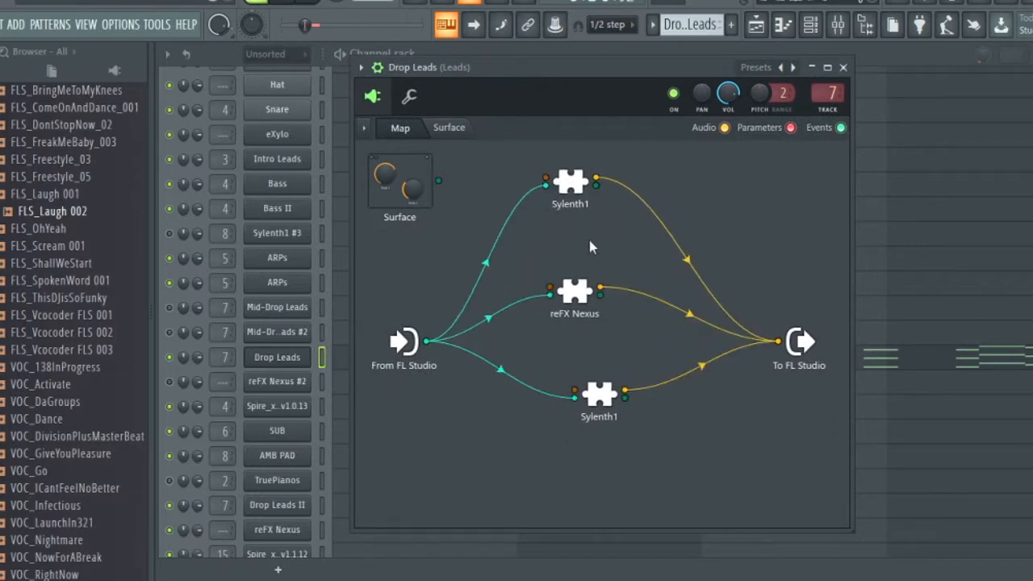
Inspect the settings of both Sylenth1 instances and reFX Nexus inside the Drop Leads Patcher, closing each one after viewing it
double_click(570, 182)
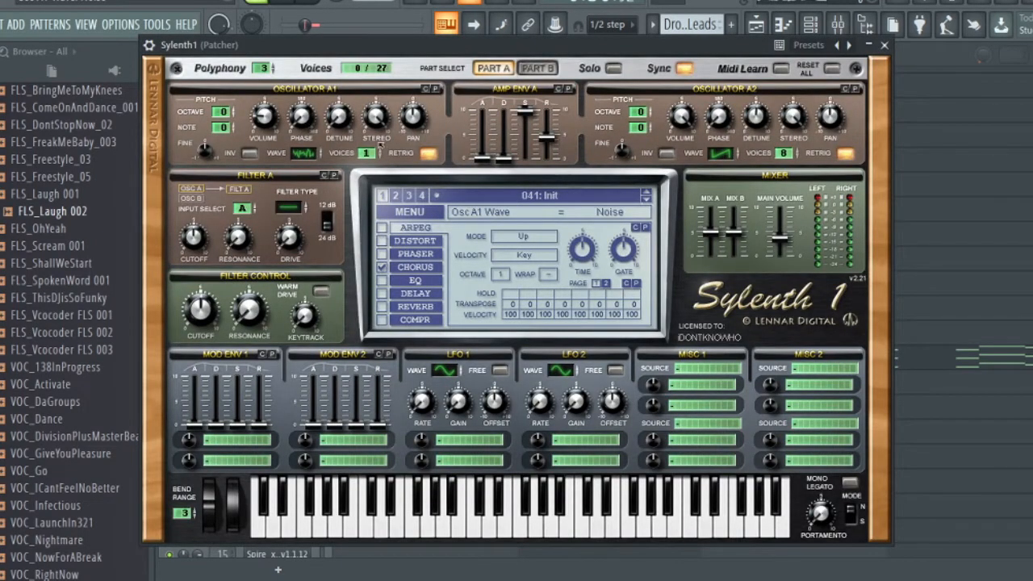
left_click(884, 45)
double_click(588, 290)
left_click_drag(414, 98, 469, 100)
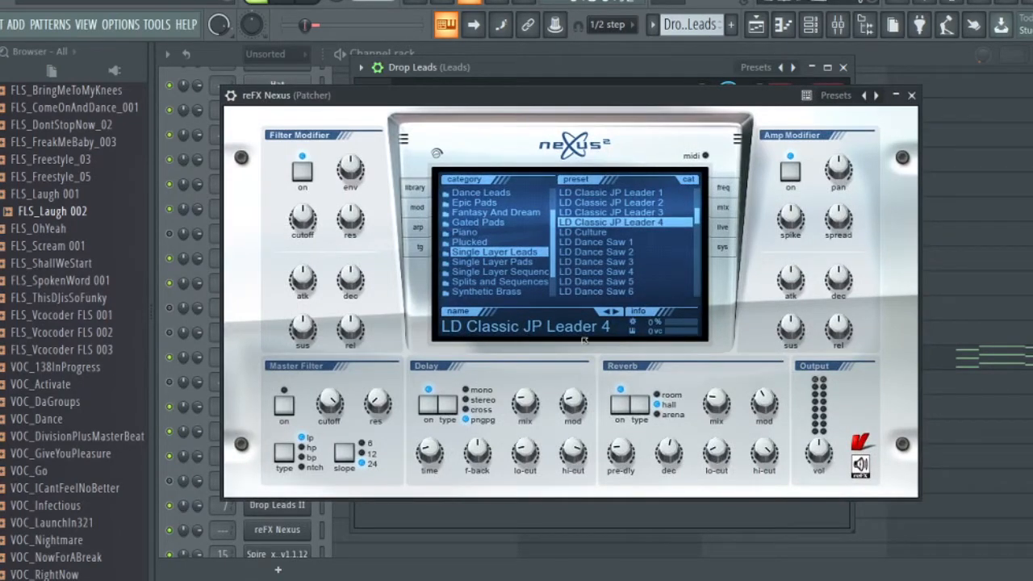
left_click(912, 95)
double_click(592, 190)
left_click_drag(533, 46, 565, 60)
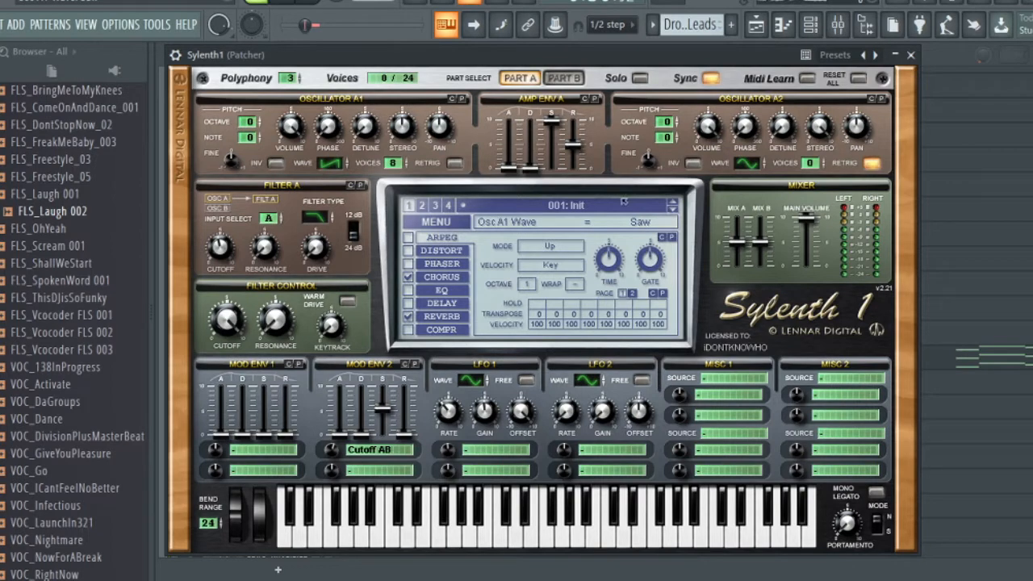
left_click(911, 56)
Return to the playlist and play the soloed Drop Leads again from bar 21
key("F5")
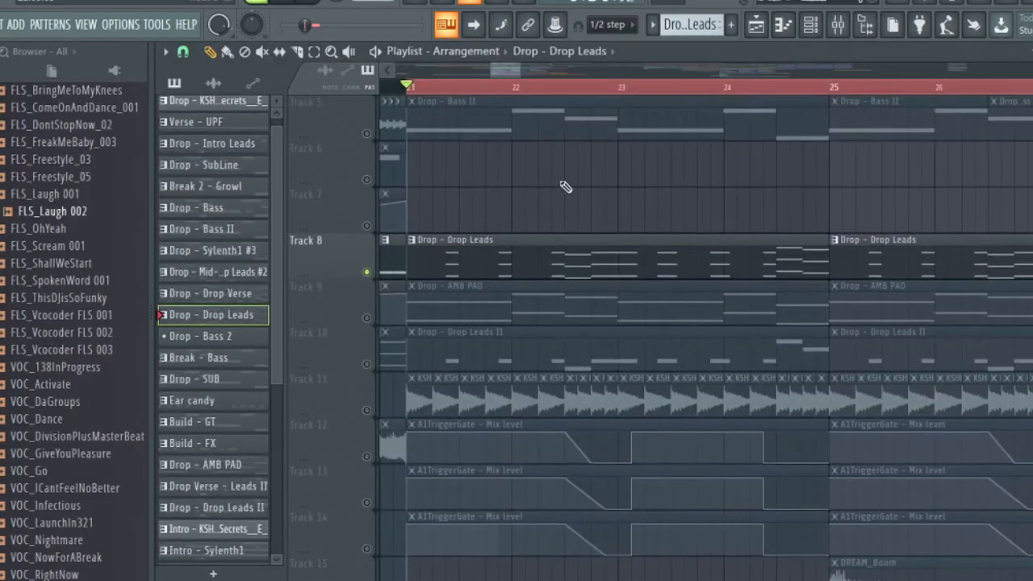
key("space")
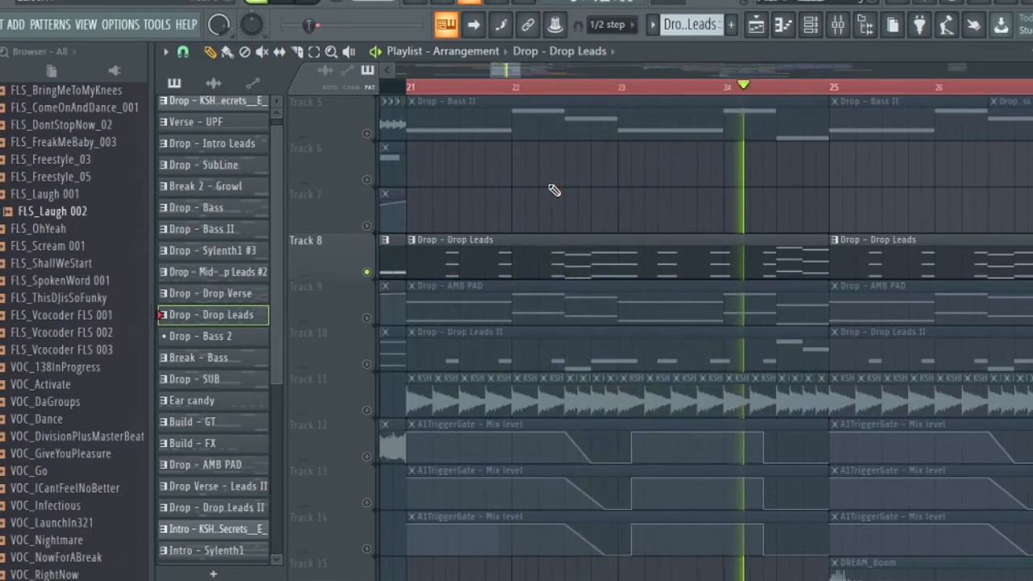
key("space")
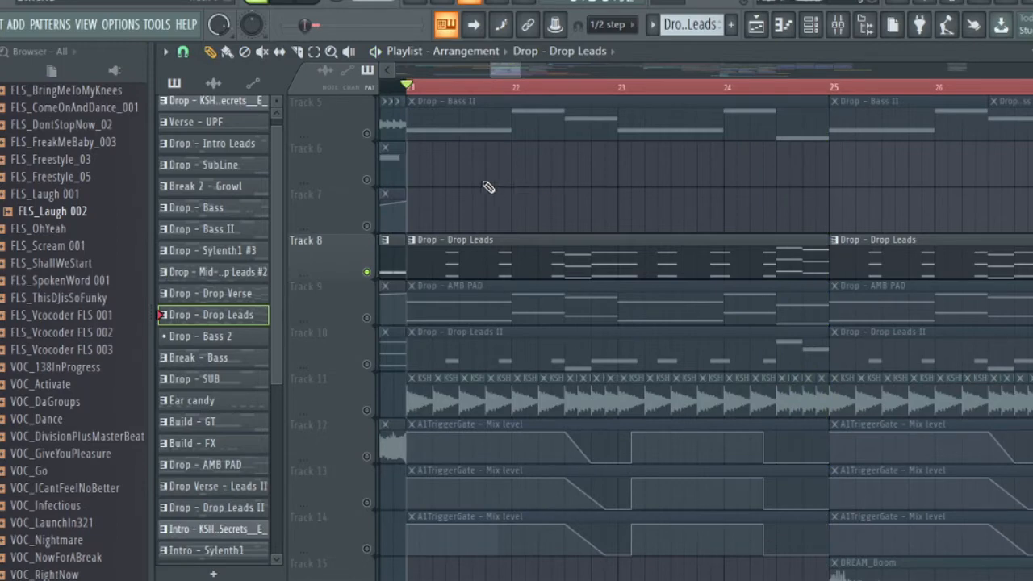
Solo Track 4 in the playlist and play its Drop - Bass pattern from bar 21
scroll(500, 201, "up", 4)
scroll(481, 340, "down", 9)
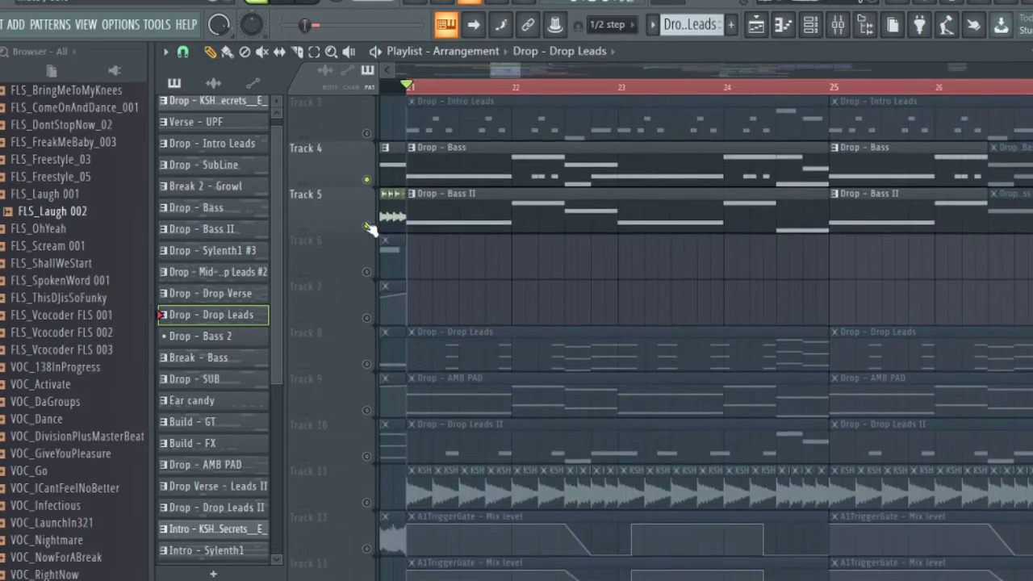
scroll(543, 294, "up", 10)
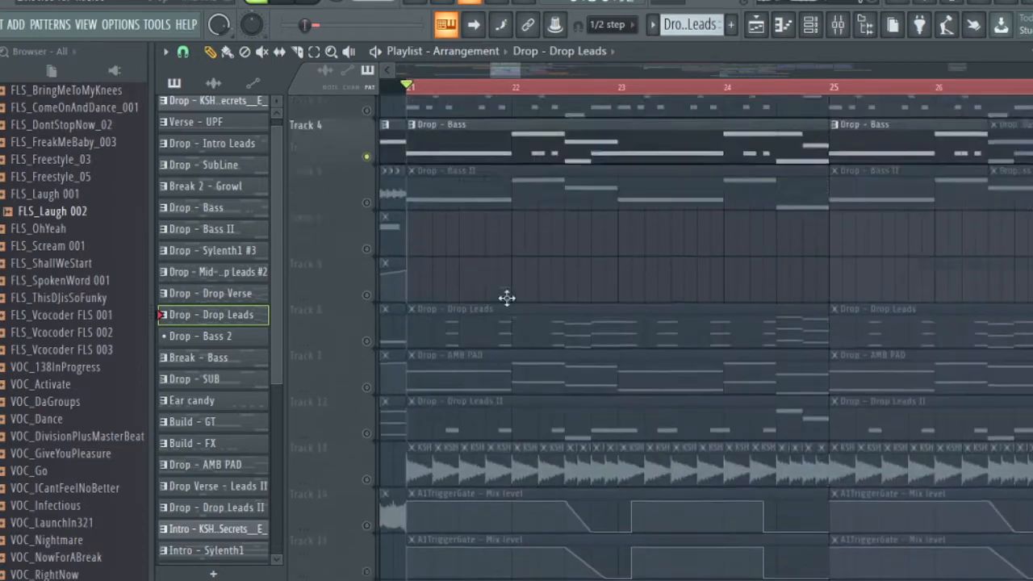
scroll(432, 89, "up", 1)
left_click_drag(507, 70, 504, 70)
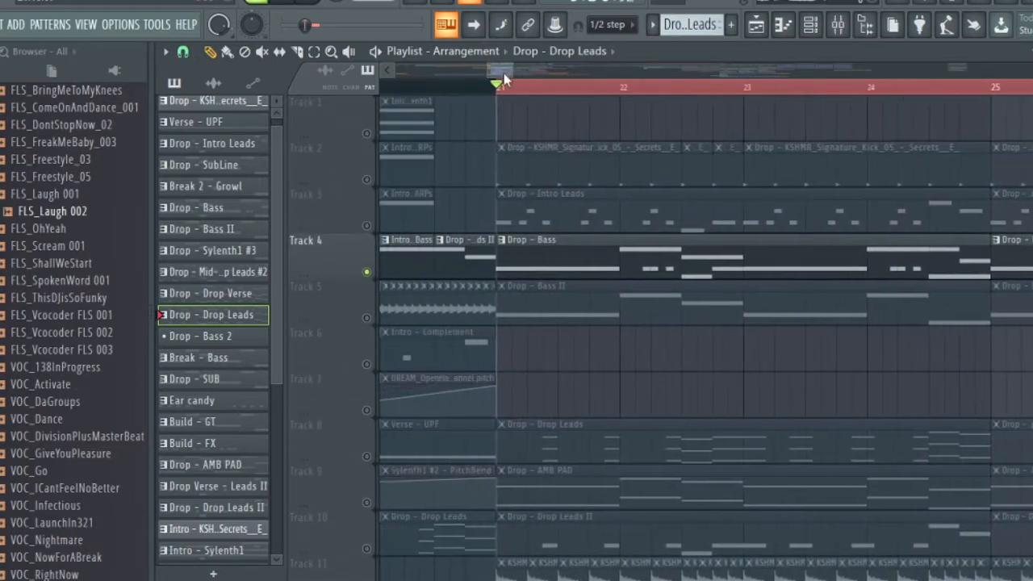
key("space")
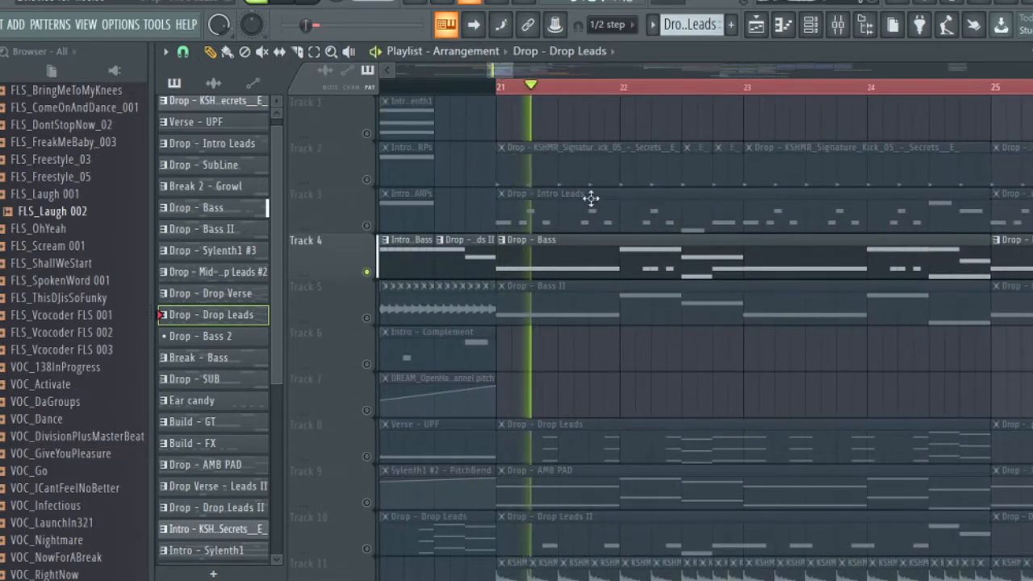
scroll(530, 80, "down", 2)
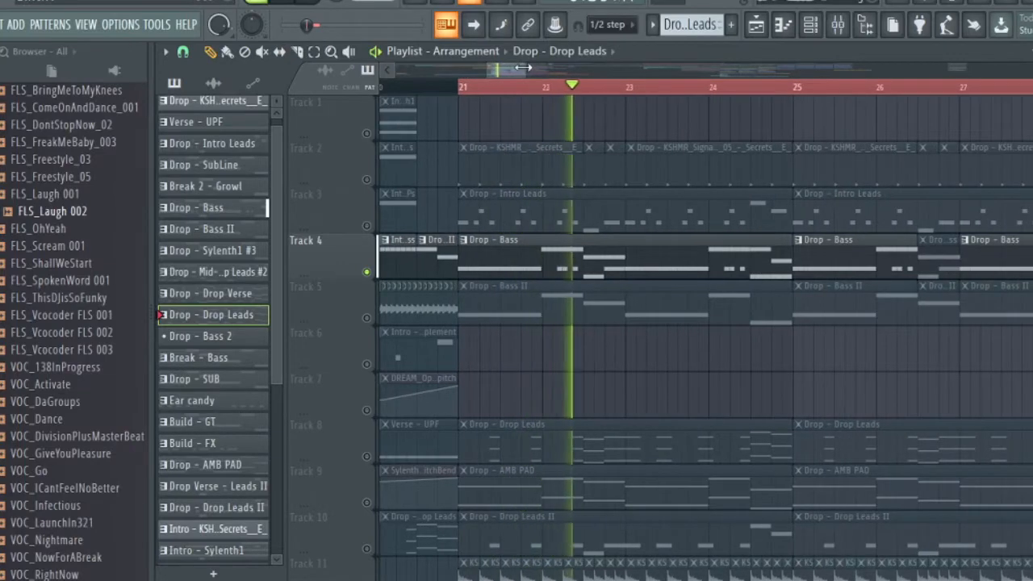
scroll(530, 74, "down", 2)
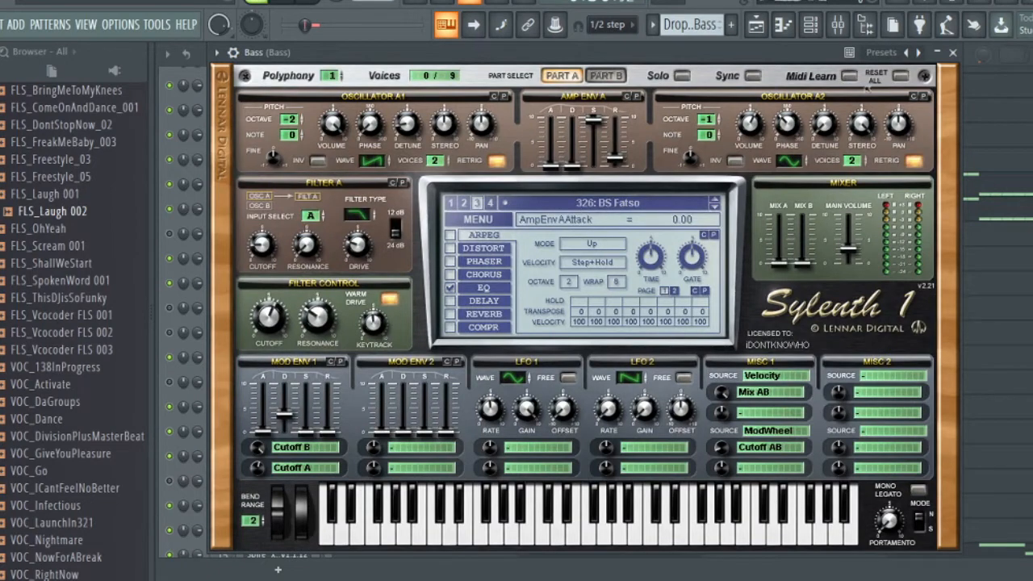
Close the Bass synth, examine the Bass II channel's Sylenth1 settings, and review the other channels layered in the Drop - Bass pattern
left_click(952, 53)
left_click(277, 208)
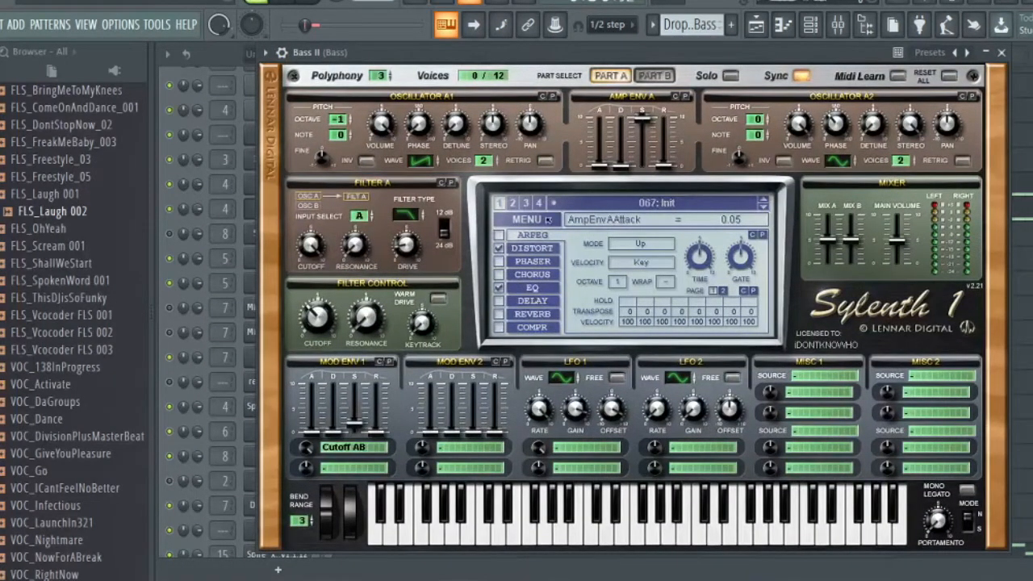
left_click_drag(480, 57, 455, 57)
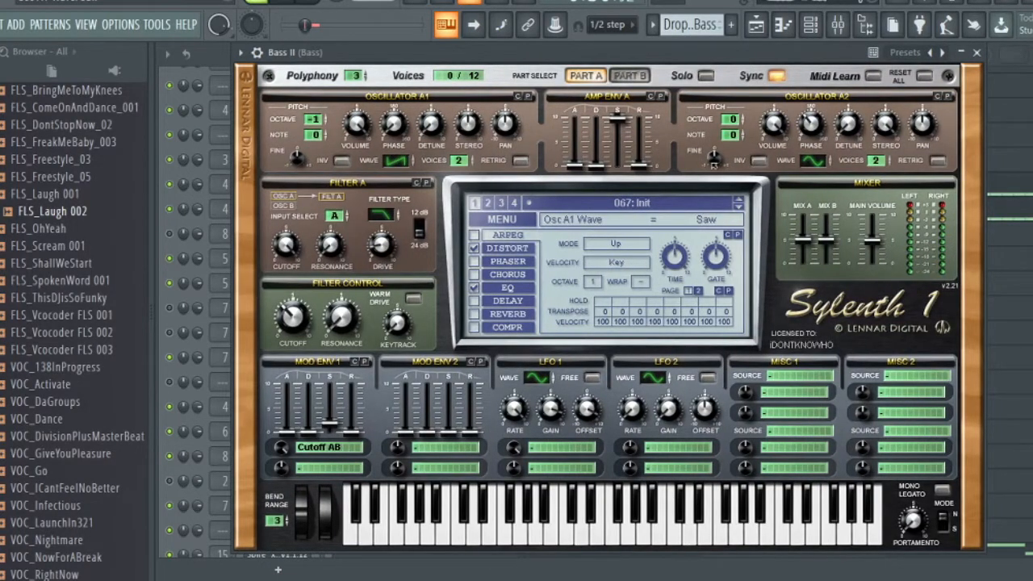
left_click(977, 53)
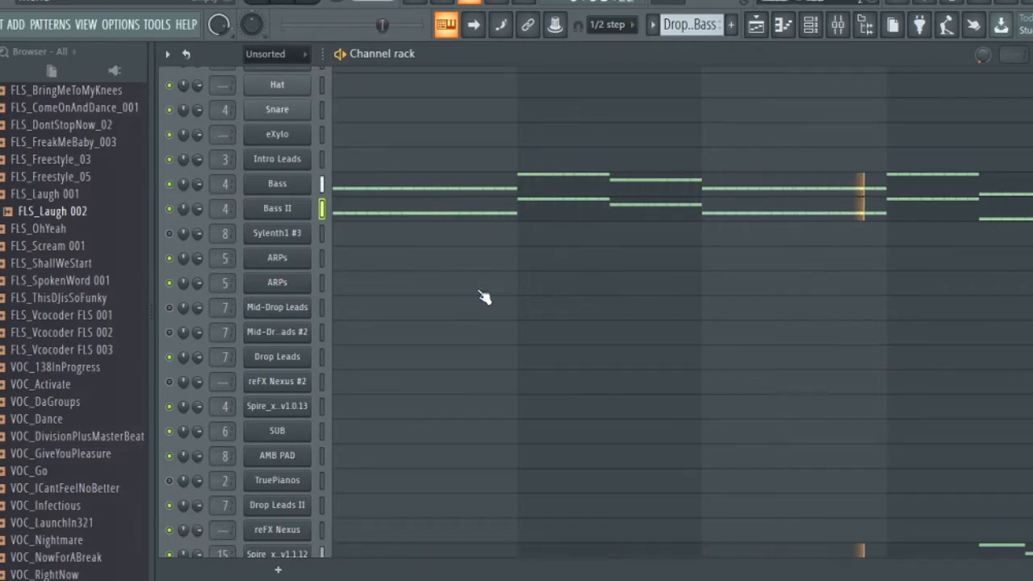
scroll(487, 296, "down", 3)
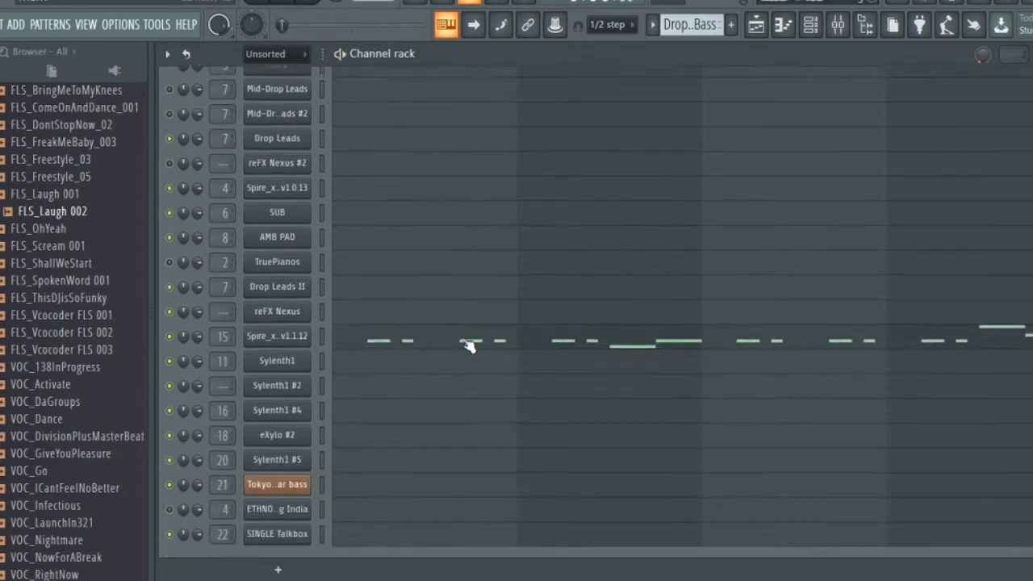
key("F6")
Solo Track 5 and play its Drop - Bass II pattern from bar 21
scroll(622, 258, "down", 1)
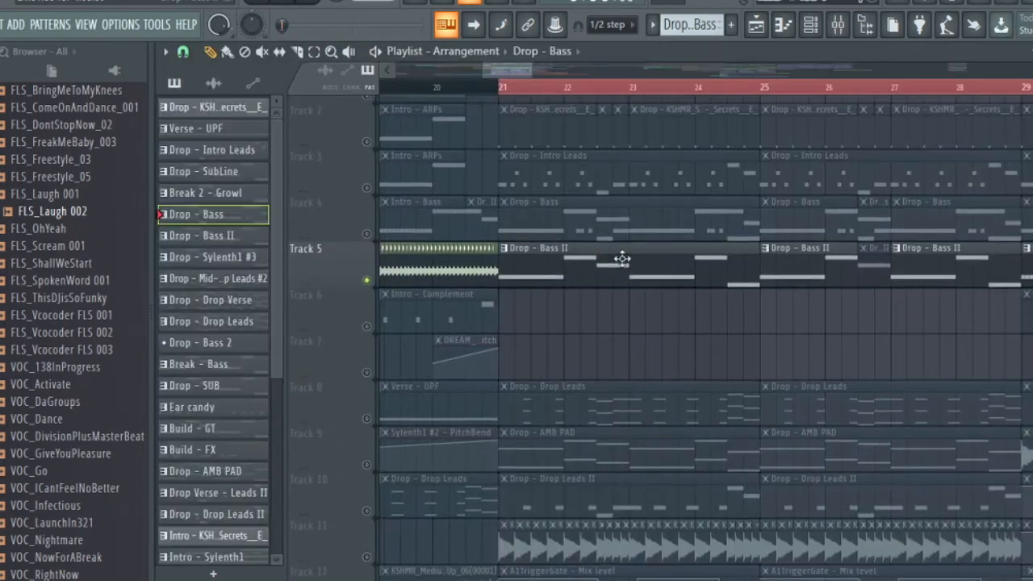
left_click(502, 91)
scroll(565, 96, "up", 1)
key("space")
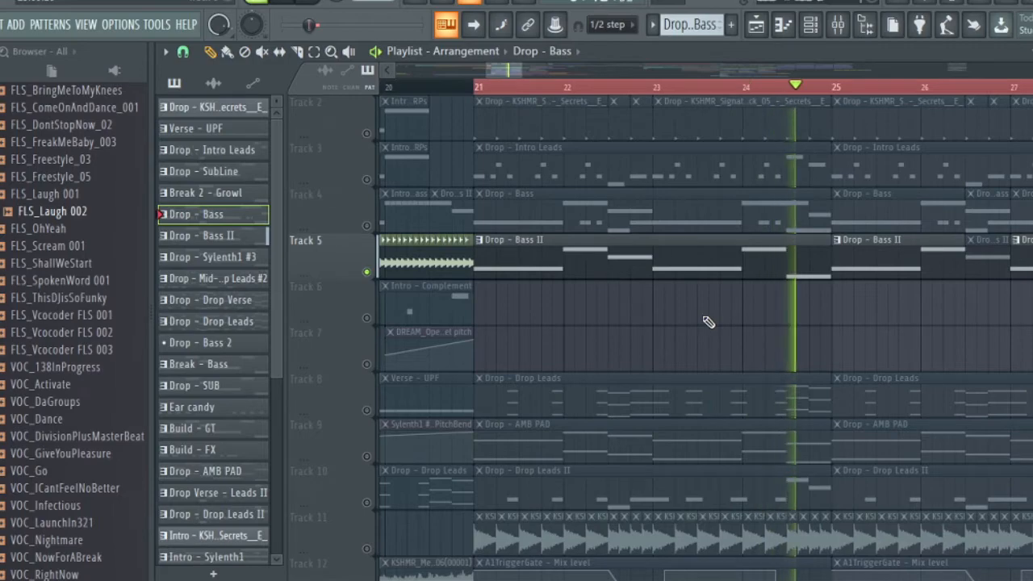
key("space")
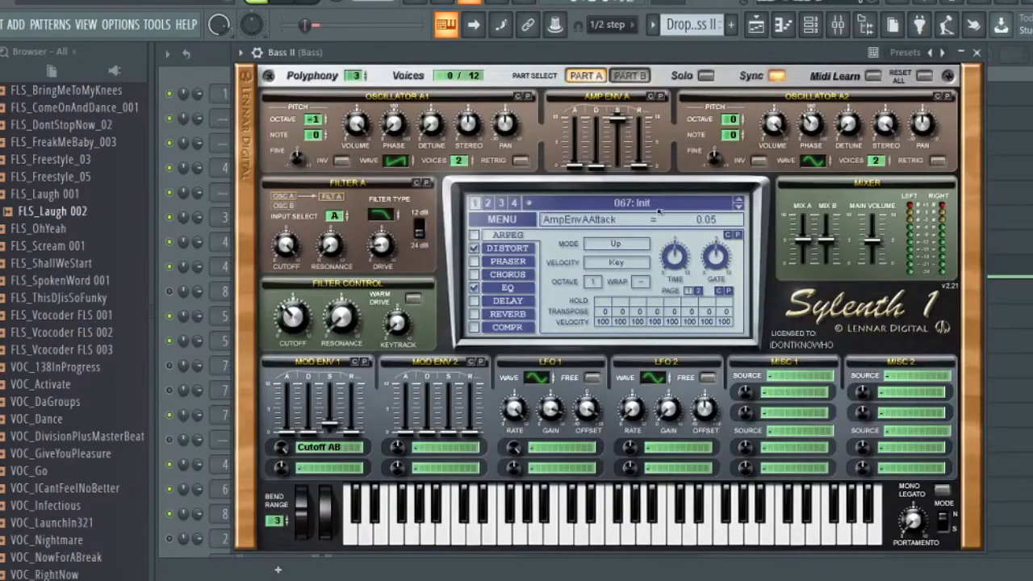
Examine the oscillator waves of the Bass II channel's Sylenth1 in the Drop - Bass II pattern and close the synth
left_click_drag(485, 54, 496, 69)
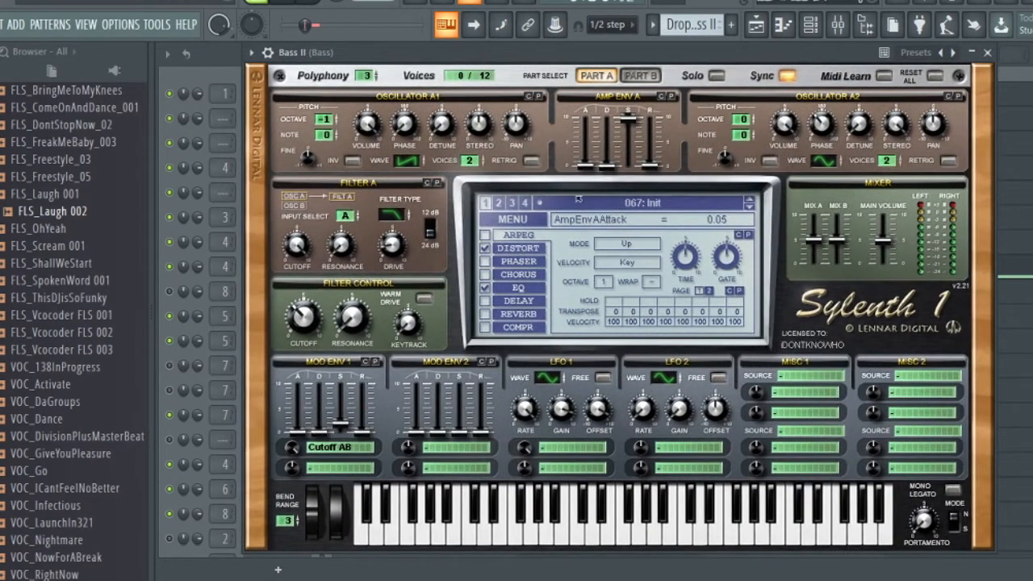
left_click_drag(614, 55, 623, 64)
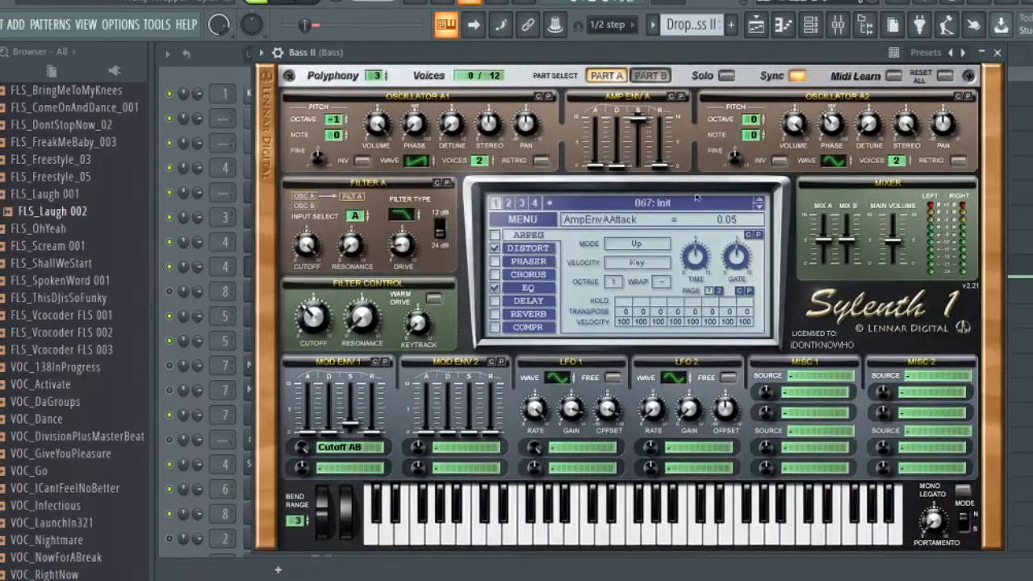
mouse_move(490, 59)
left_mouse_down()
mouse_move(543, 86)
mouse_move(561, 71)
mouse_move(464, 66)
mouse_move(476, 68)
left_mouse_up()
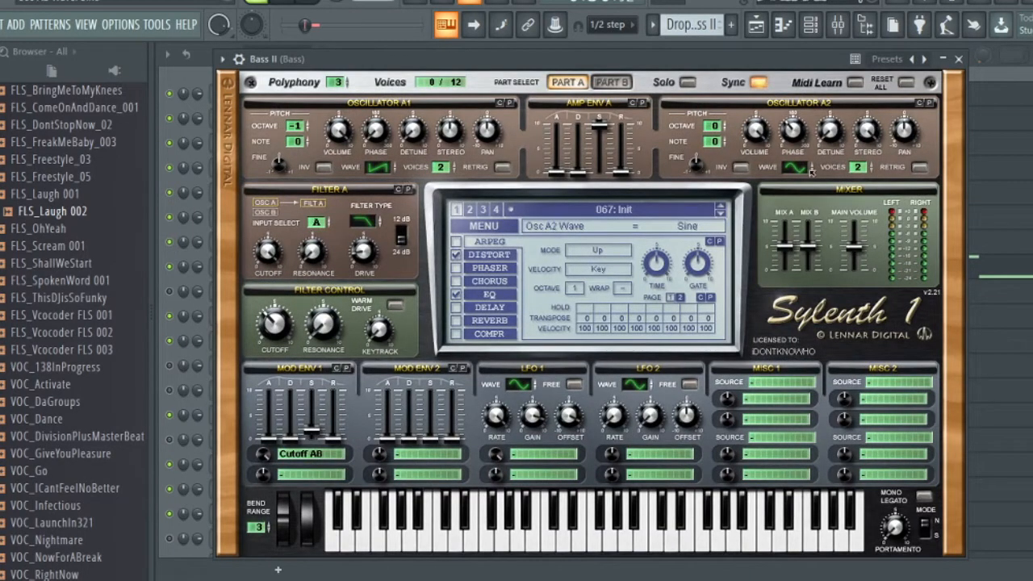
left_click_drag(476, 59, 450, 63)
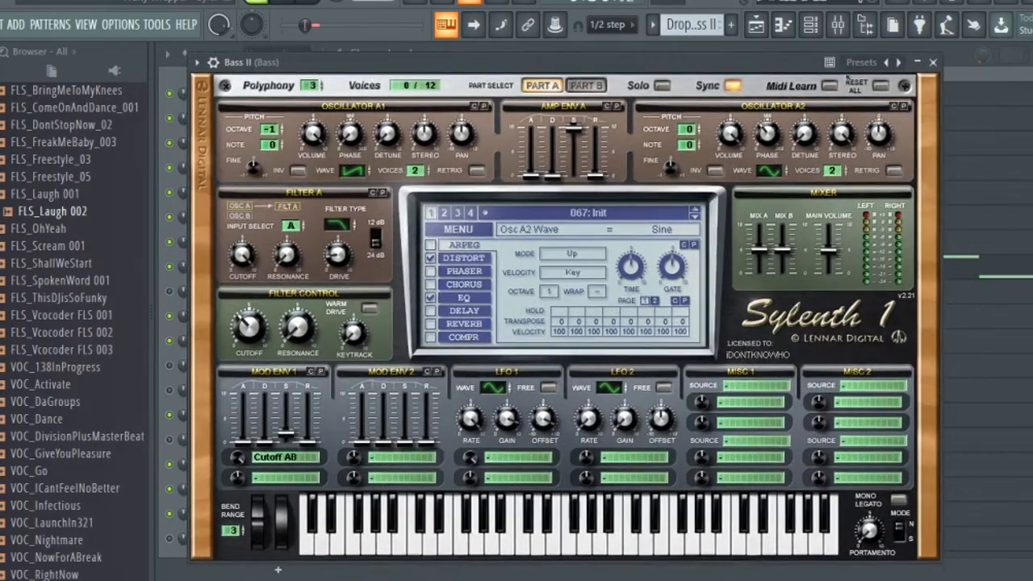
left_click(933, 62)
Check the Bass channel's Sylenth1 settings against those of the Bass II channel's Sylenth1
left_click(443, 240)
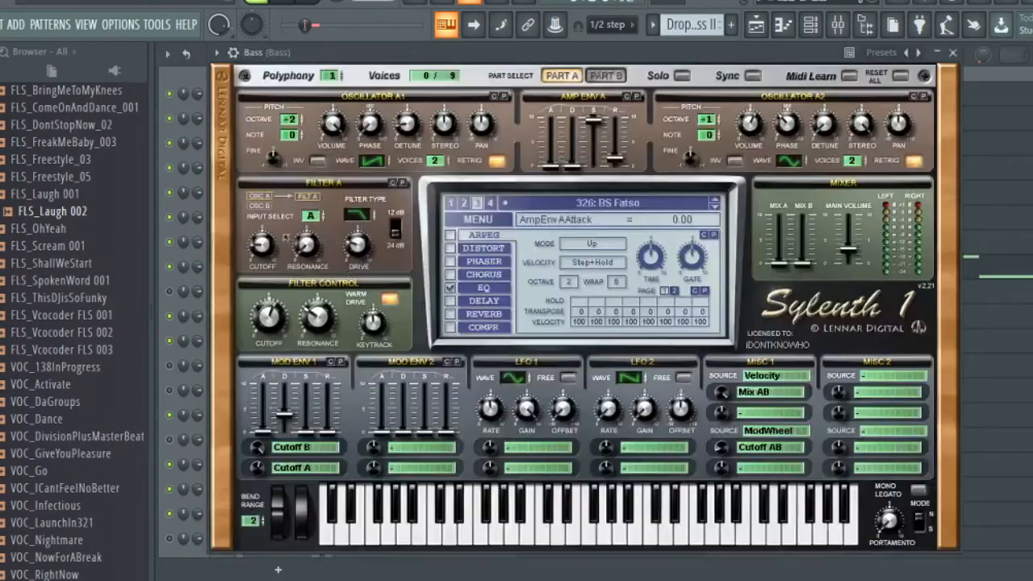
left_click(952, 54)
scroll(329, 253, "down", 2)
left_click(288, 197)
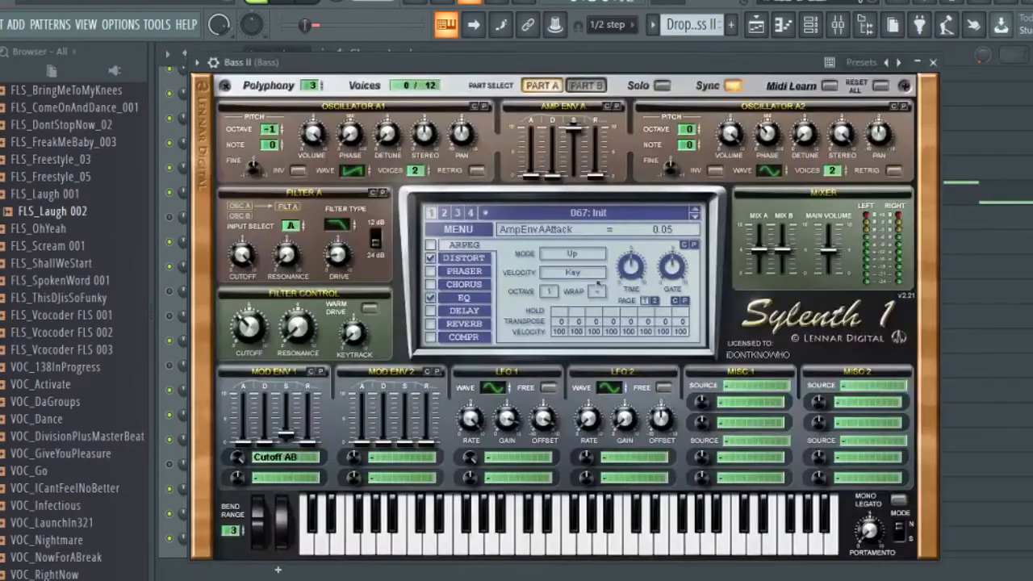
Return to the playlist, solo Track 9 and play its Drop - AMB PAD pattern from bar 21
key("F5")
double_click(530, 260)
scroll(659, 273, "up", 2)
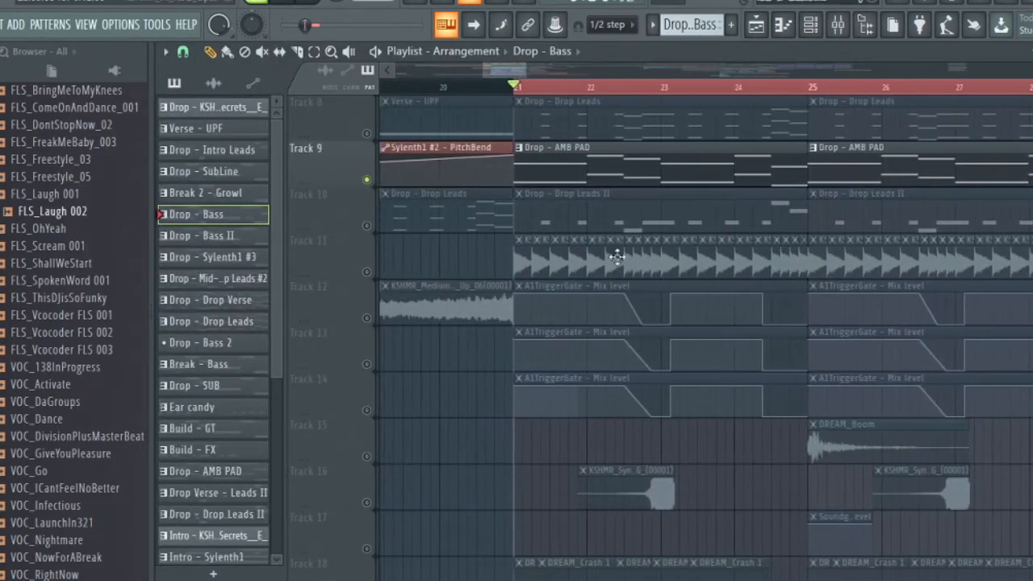
scroll(616, 257, "up", 1)
key("space")
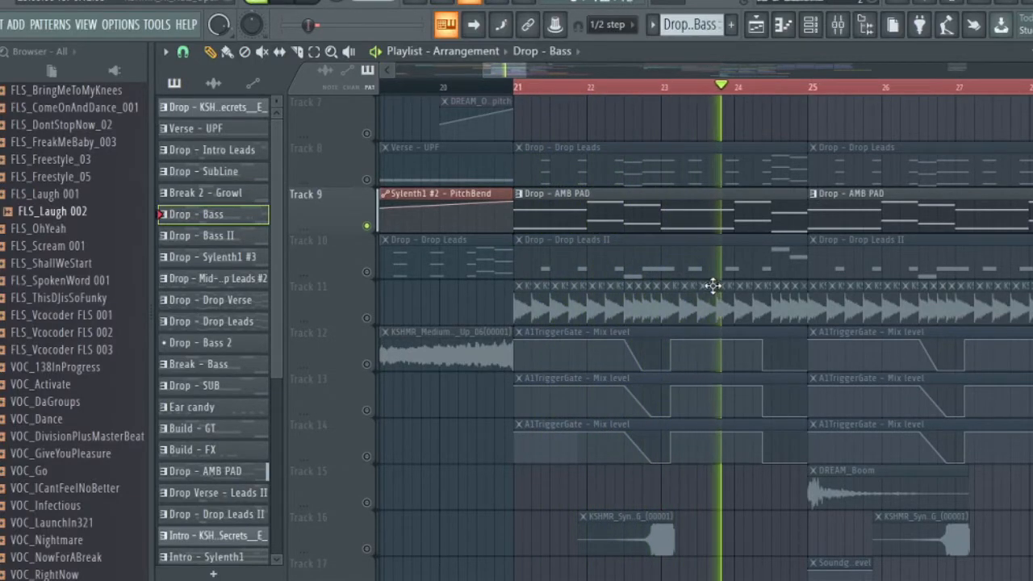
key("space")
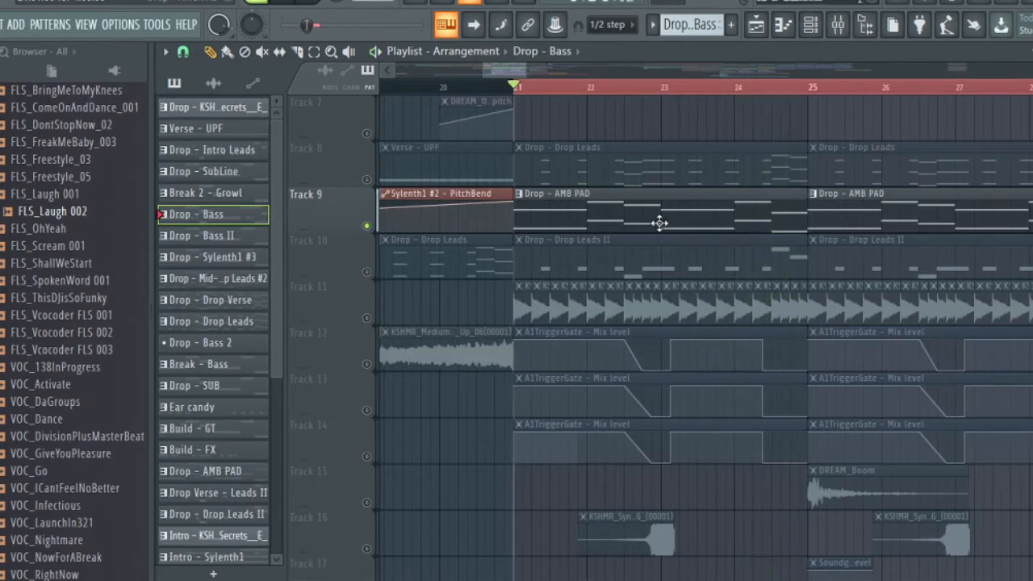
Open the Drop - AMB PAD pattern and examine the AMB PAD channel's Nexus preset and settings
double_click(659, 223)
key("F6")
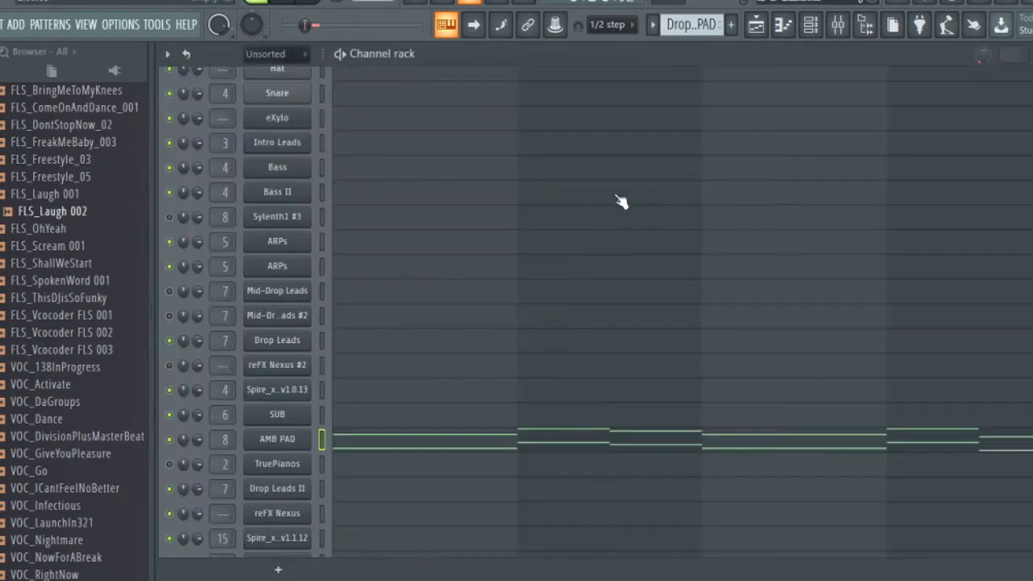
scroll(472, 323, "down", 5)
left_click(296, 239)
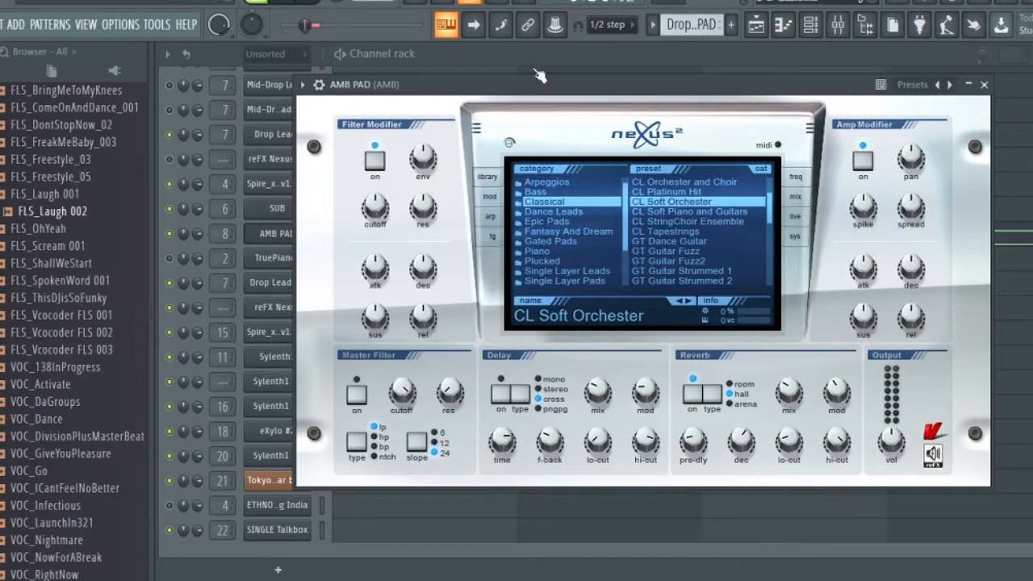
left_click_drag(539, 75, 512, 66)
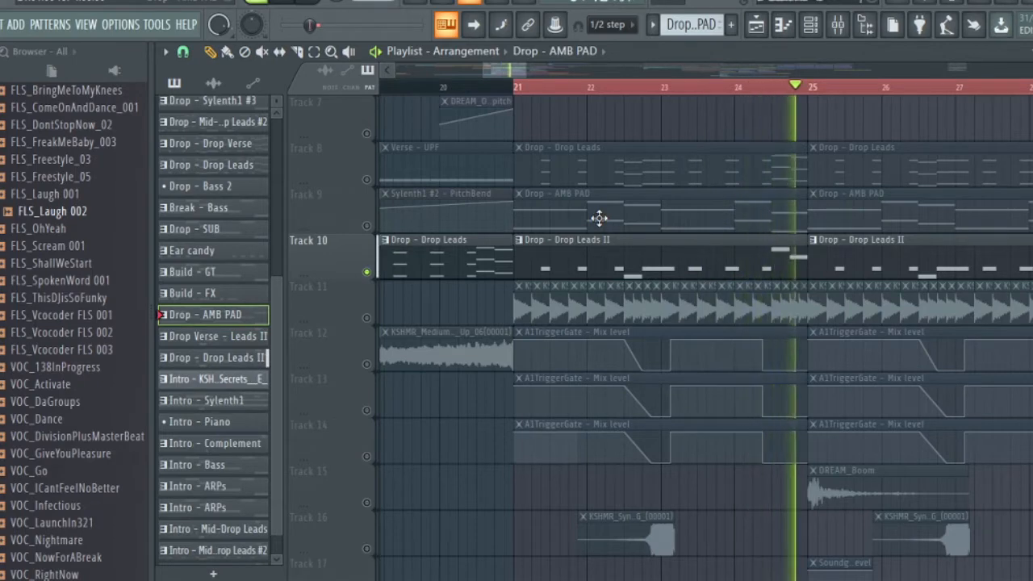
Stop playback, view the notes of Track 10's Drop - Drop Leads II pattern and inspect its channel's Sylenth1 settings
key("space")
double_click(586, 251)
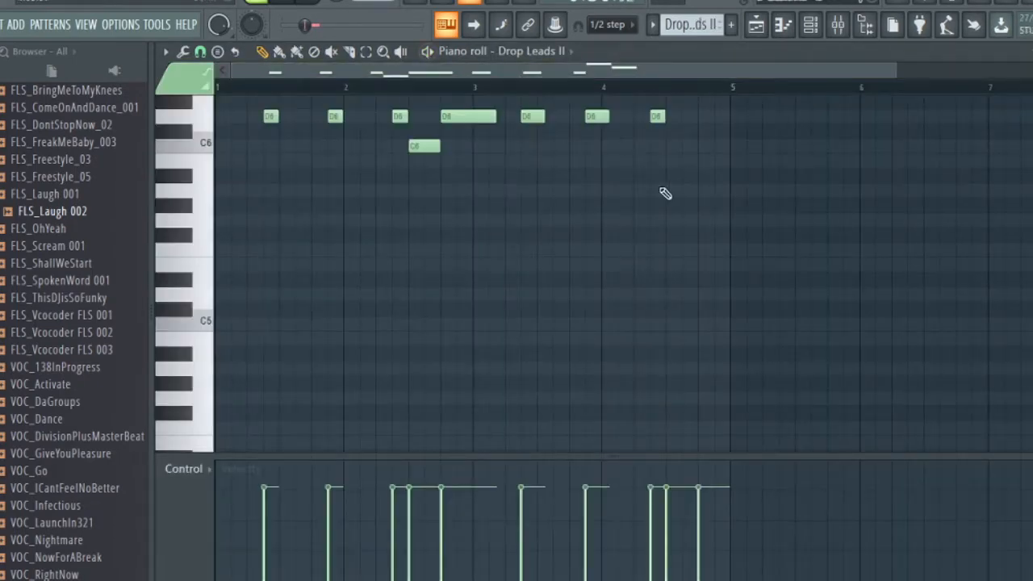
scroll(665, 193, "up", 2)
key("F6")
left_click(277, 282)
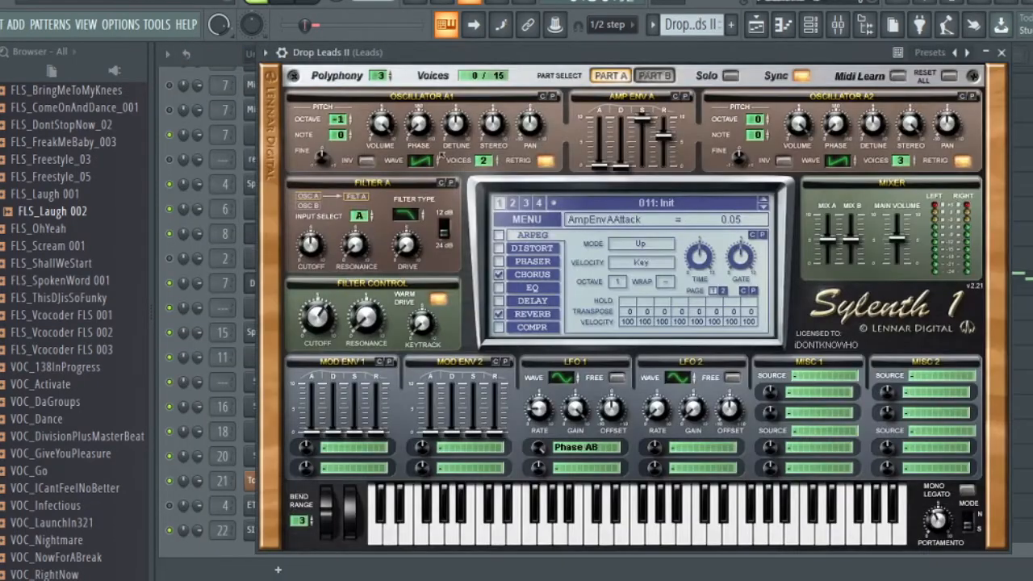
left_click_drag(717, 57, 678, 57)
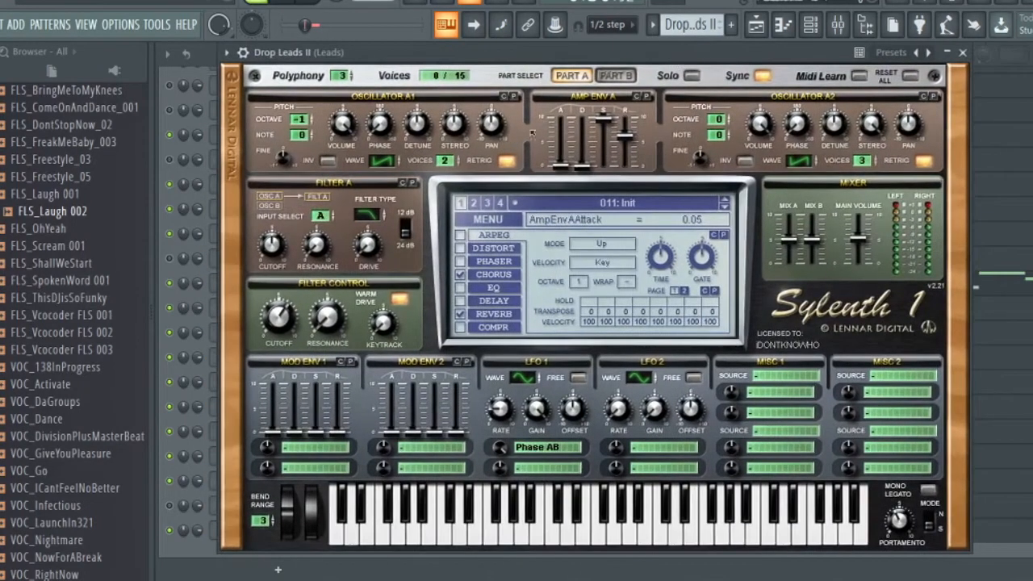
Play Track 20's Drop - SubLine pattern from bar 21 in the playlist and inspect its notes and Sylenth1 instrument
key("F5")
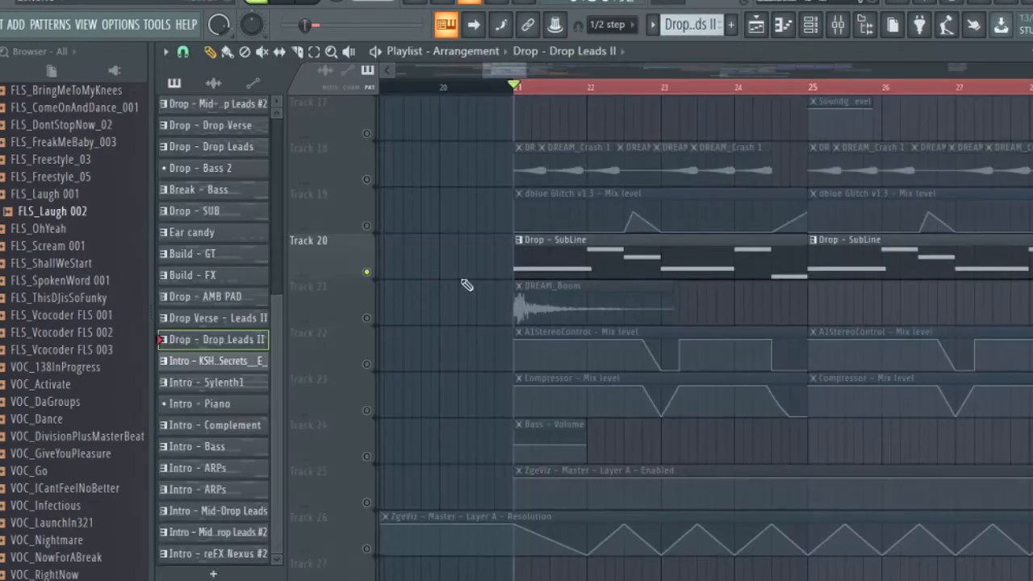
key("space")
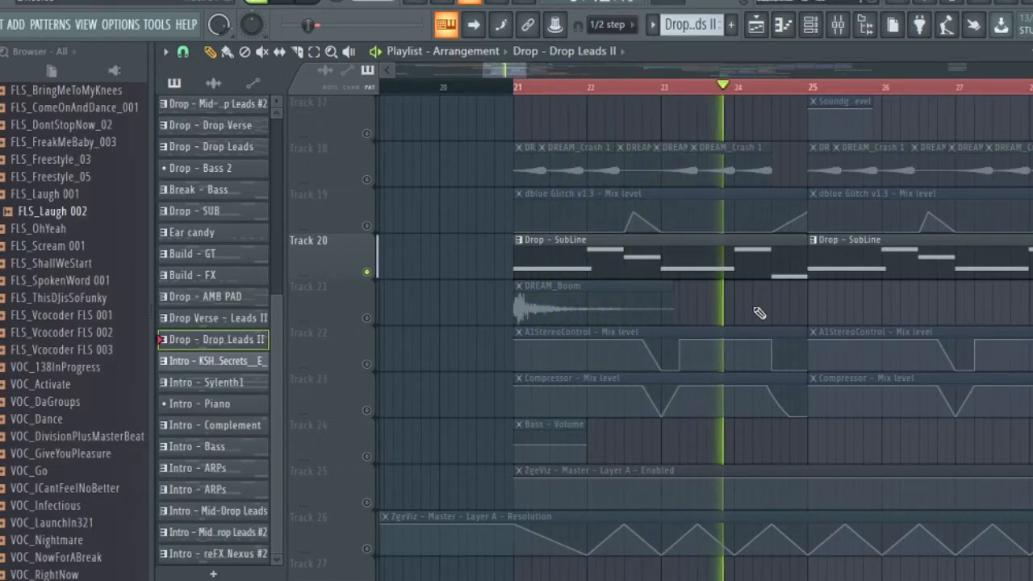
double_click(643, 263)
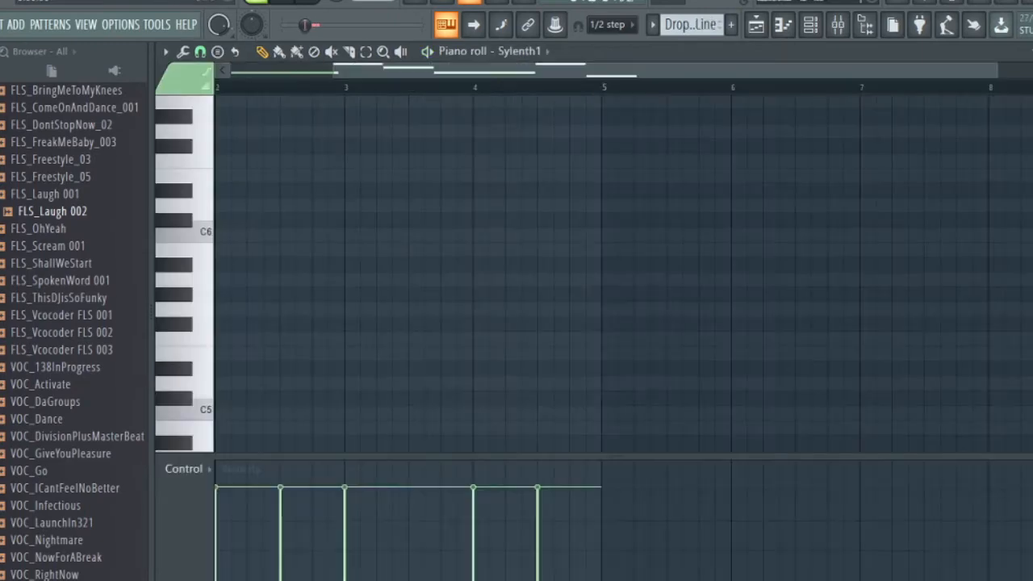
key("F6")
left_click(297, 356)
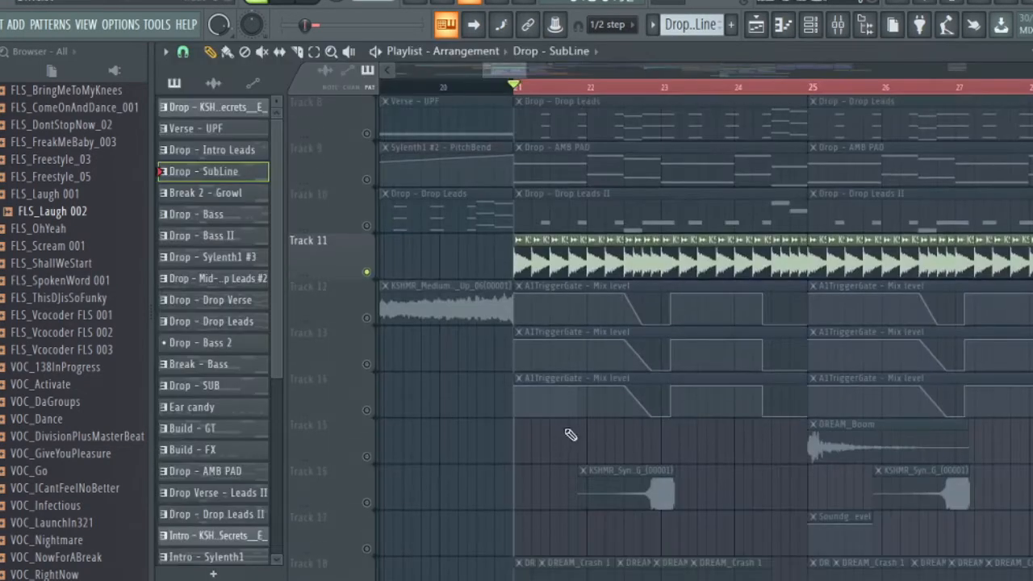
Open the sample settings of the KSHMR_Hi_Hats_Open_01 clips on Track 11 and keep the start of the clips uncovered
scroll(532, 452, "up", 3)
scroll(537, 443, "down", 1)
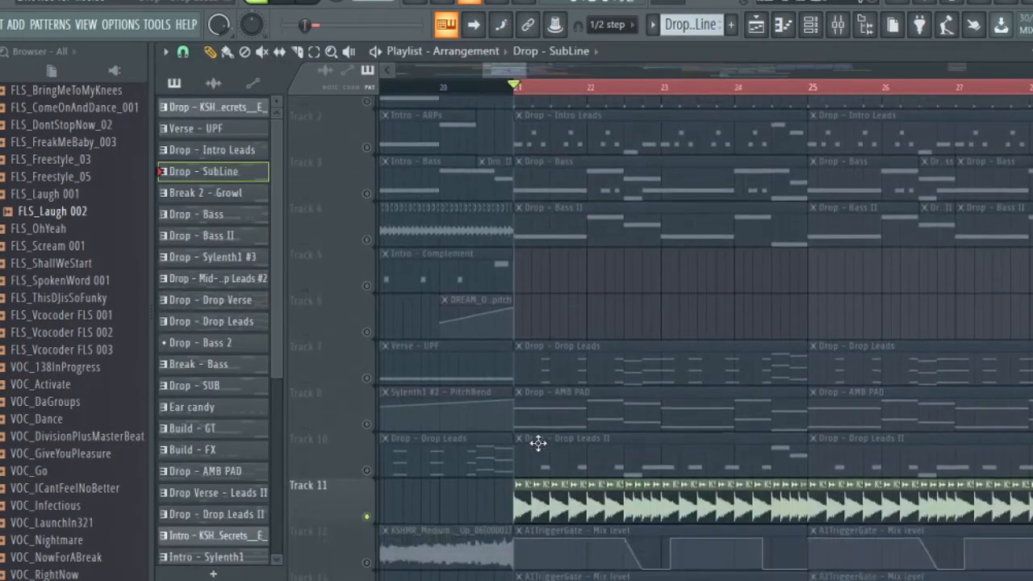
scroll(539, 442, "up", 2)
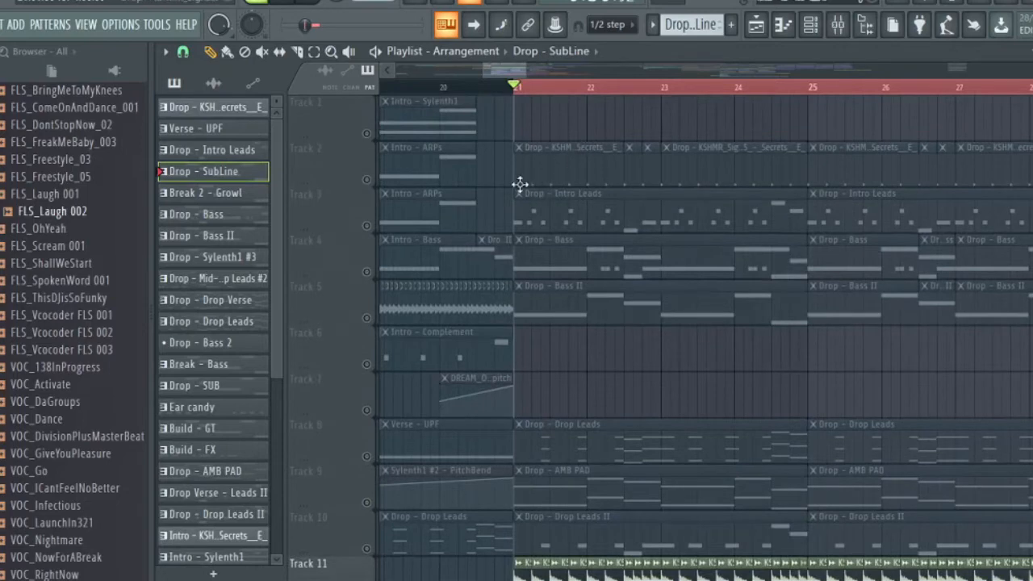
scroll(479, 191, "down", 4)
scroll(553, 231, "up", 4)
scroll(554, 201, "down", 6)
scroll(574, 96, "up", 3)
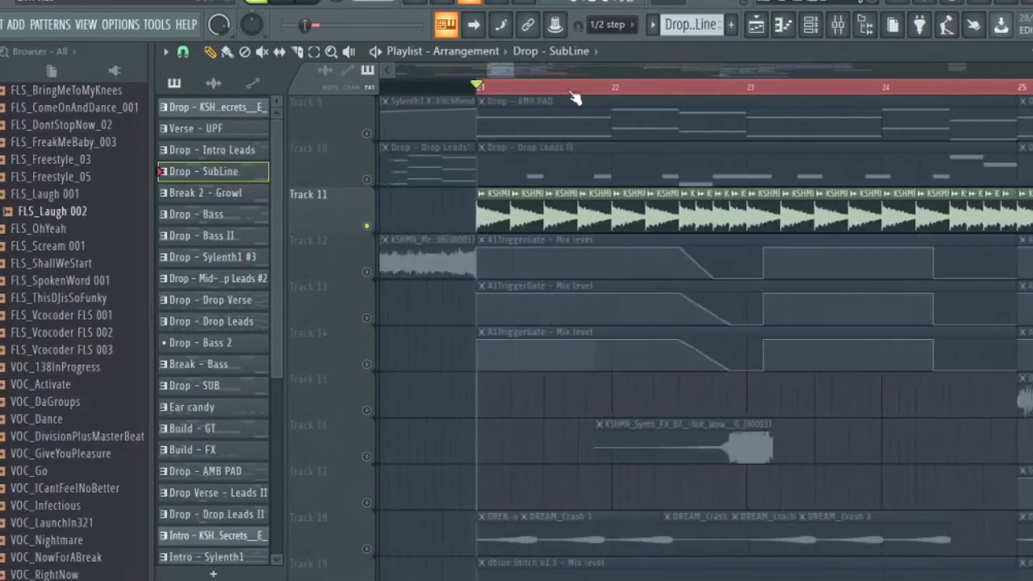
scroll(578, 92, "up", 1)
double_click(552, 207)
left_click_drag(534, 144, 690, 133)
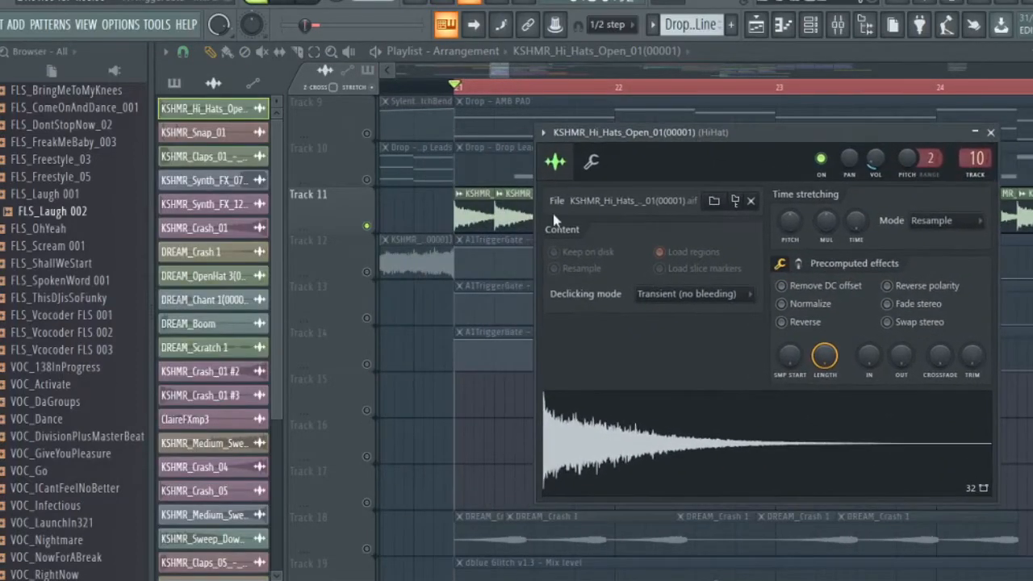
scroll(492, 213, "up", 1)
left_click_drag(592, 143, 633, 136)
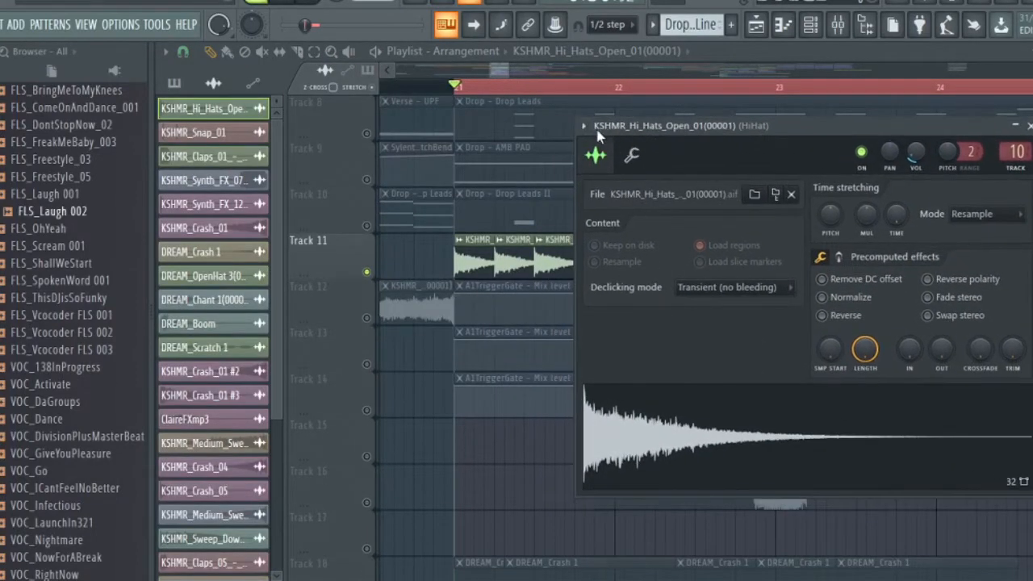
Play the soloed open hi-hat clips from bar 21 and close the hi-hat's sample settings
key("space")
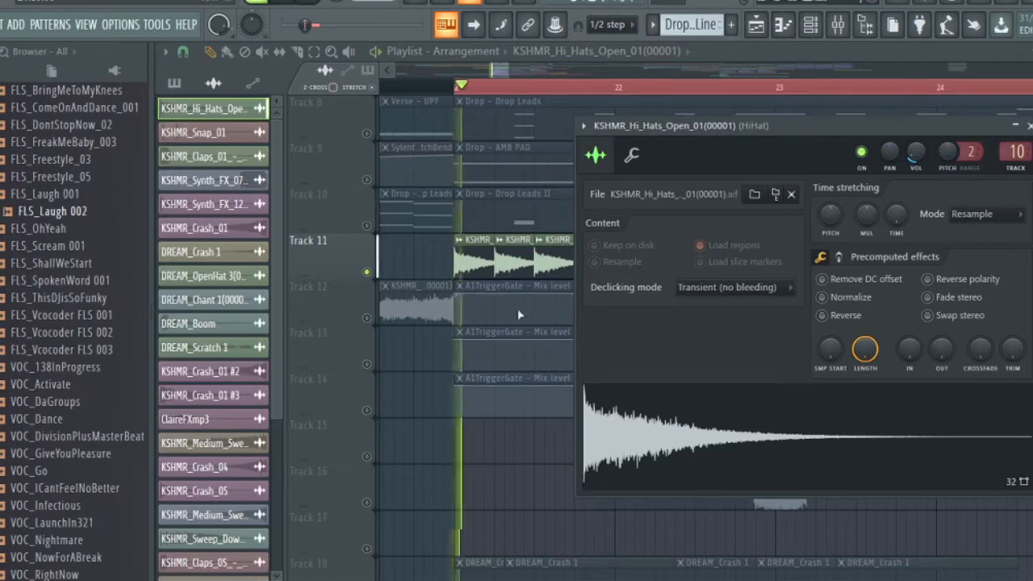
left_click_drag(650, 146, 497, 137)
scroll(606, 215, "down", 3)
scroll(615, 216, "up", 2)
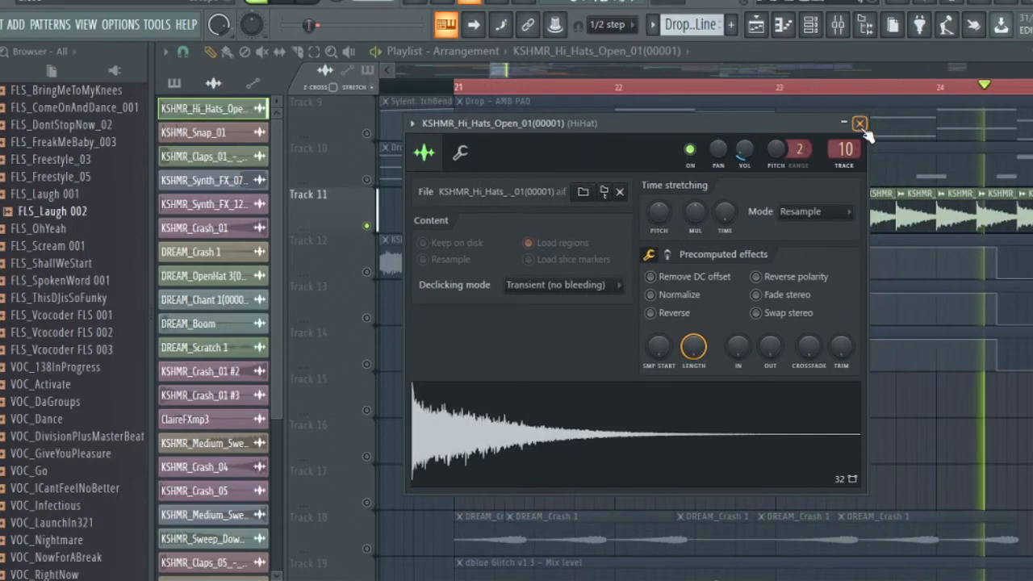
scroll(868, 88, "down", 4)
left_click(861, 123)
Examine the sample settings of the DREAM_Crash 1 clips on Track 18, including the Reverse option, and close them
scroll(434, 318, "down", 5)
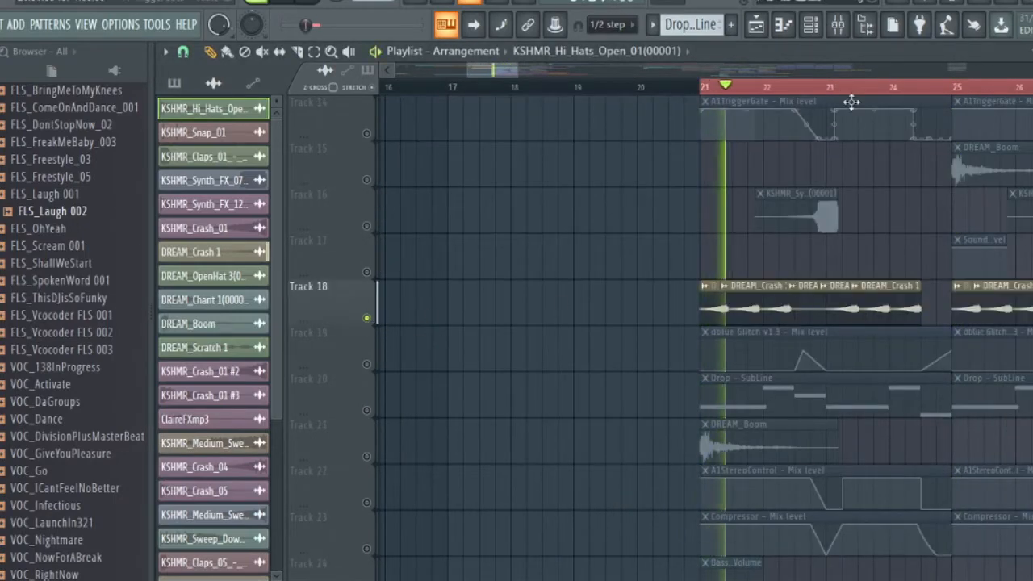
scroll(868, 95, "up", 4)
scroll(868, 96, "up", 1)
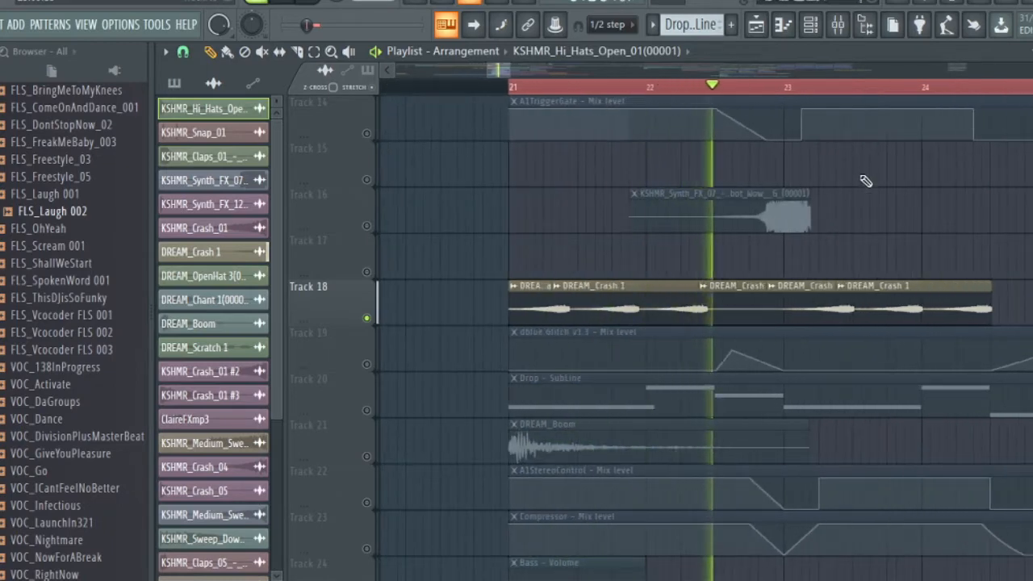
double_click(676, 312)
left_click_drag(526, 197, 758, 158)
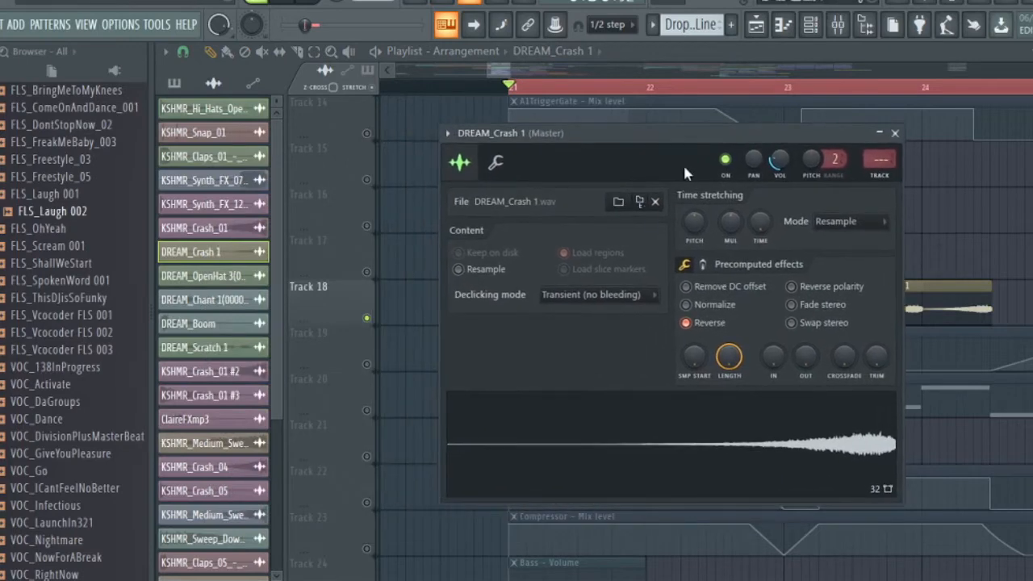
left_click(894, 133)
Play the soloed DREAM_Boom clip on Track 21 from bar 21
scroll(702, 121, "down", 4)
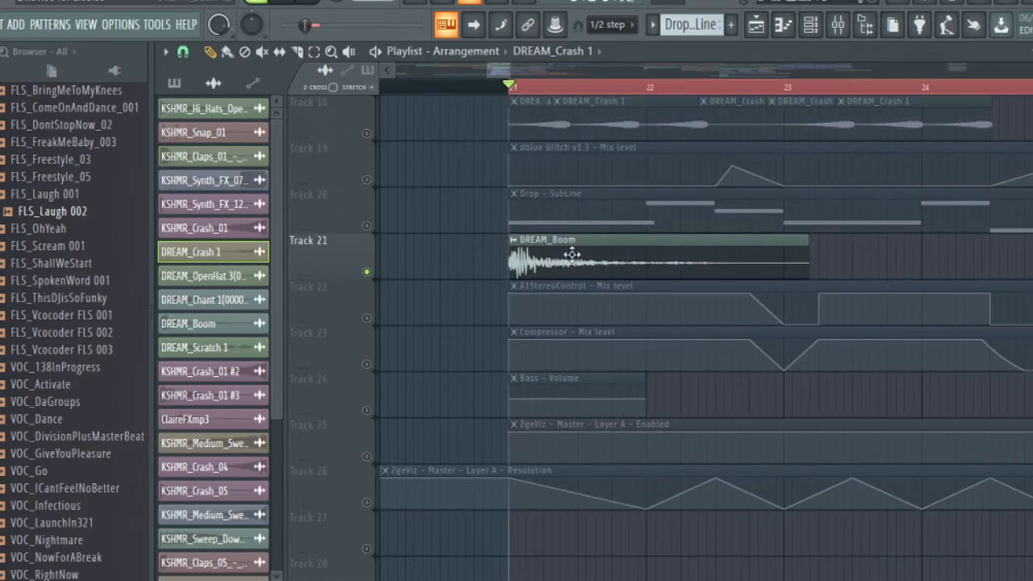
key("space")
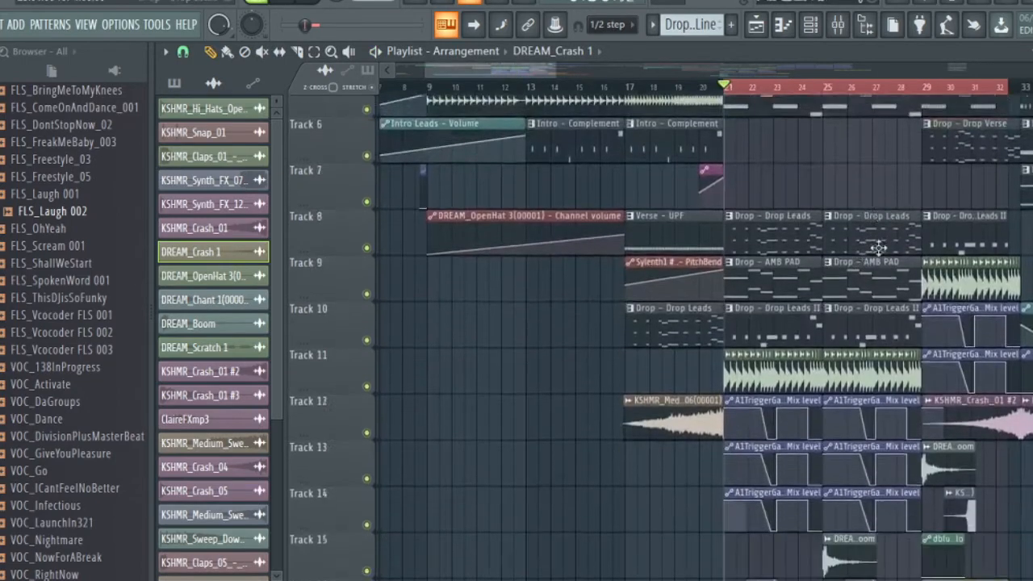
Examine the A1TriggerGate mix level automation clips on Tracks 12 to 14 and play the drop with all tracks active
scroll(877, 247, "down", 2)
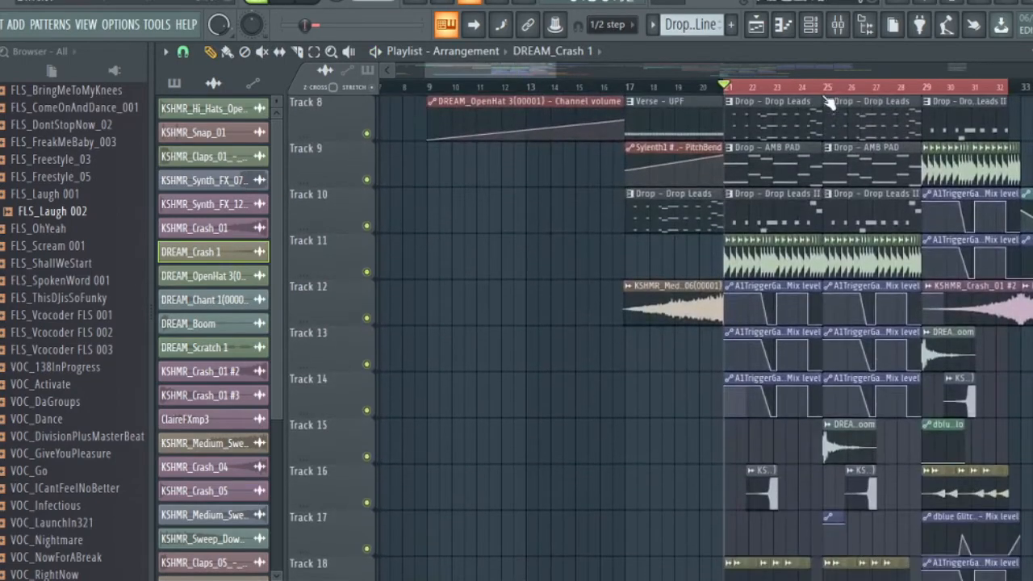
scroll(827, 102, "up", 3)
scroll(710, 144, "up", 1)
scroll(656, 224, "down", 2)
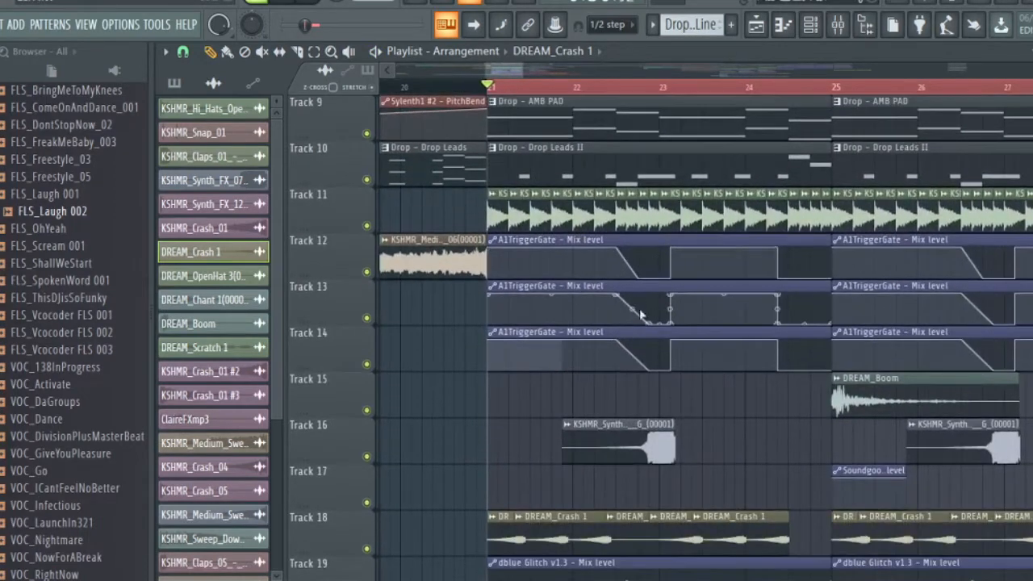
scroll(644, 315, "down", 3)
key("space")
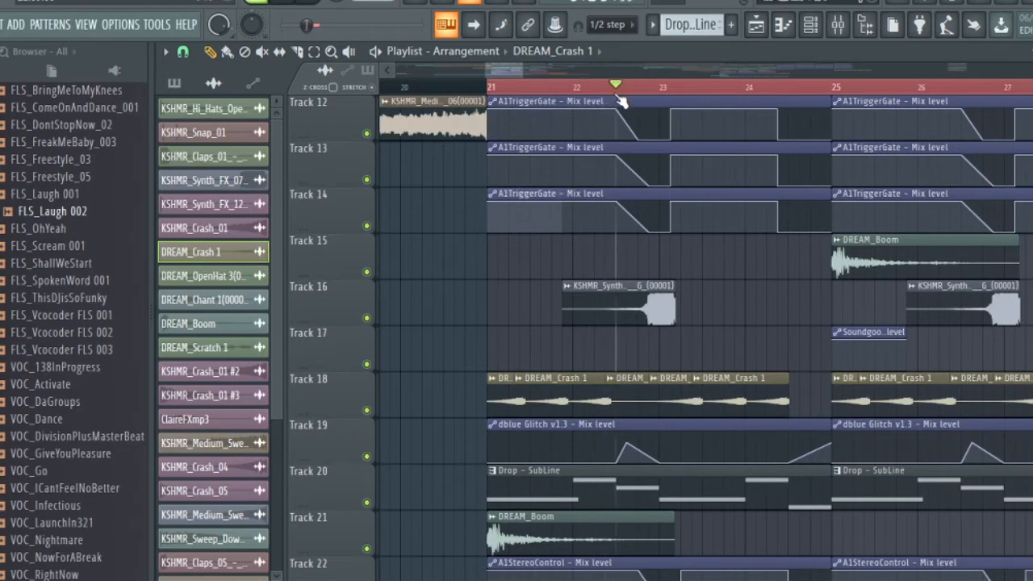
Isolate Tracks 4 and 5 with the Drop - Bass and Drop - Bass II patterns
scroll(660, 169, "up", 10)
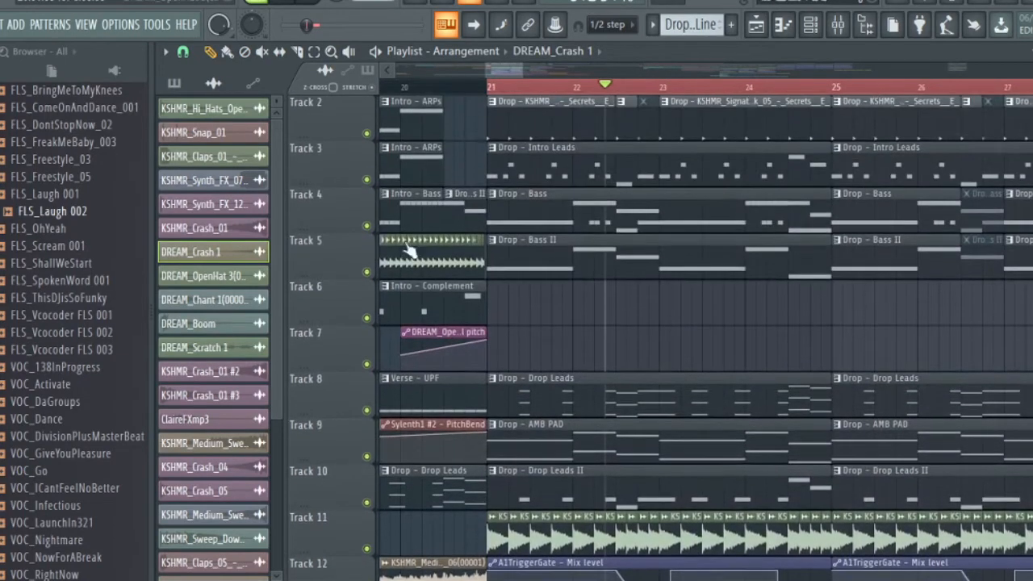
right_click(368, 226)
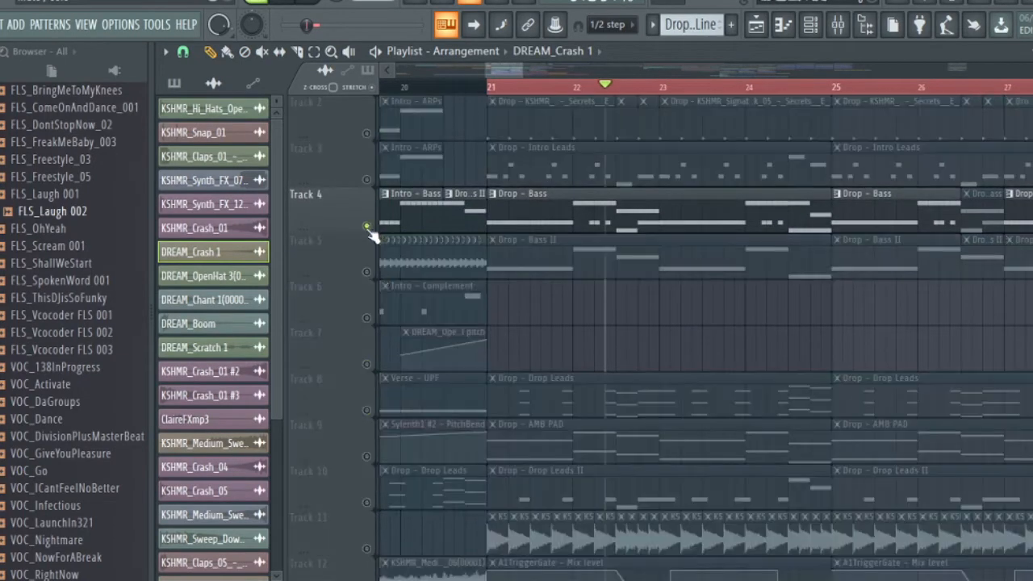
right_click(373, 273)
scroll(415, 216, "down", 3)
scroll(420, 212, "up", 3)
right_click(368, 226)
scroll(368, 242, "down", 8)
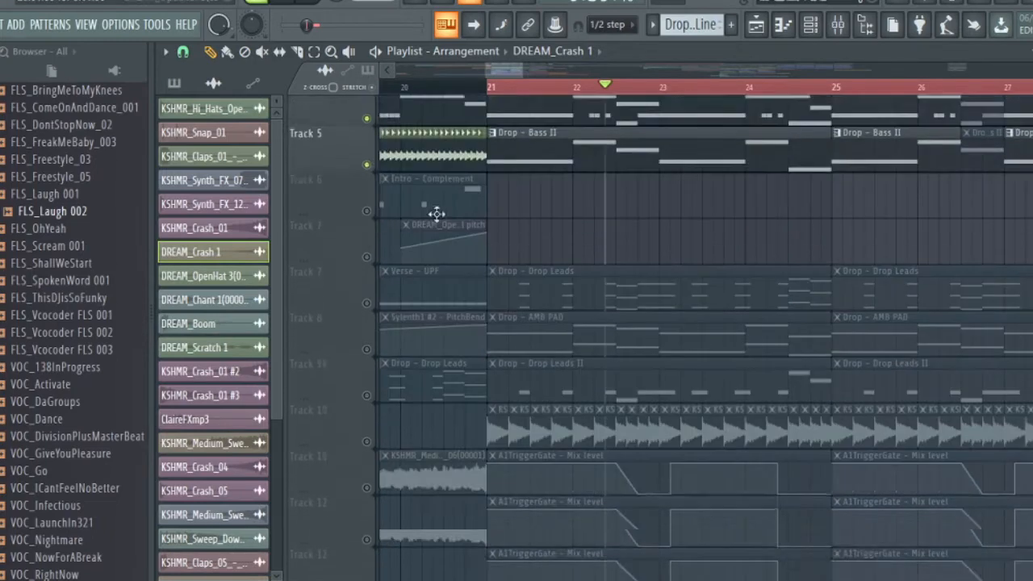
Leave only Tracks 12, 13 and 14 with the A1TriggerGate automation clips active and play them
right_click(366, 272)
left_click(366, 317)
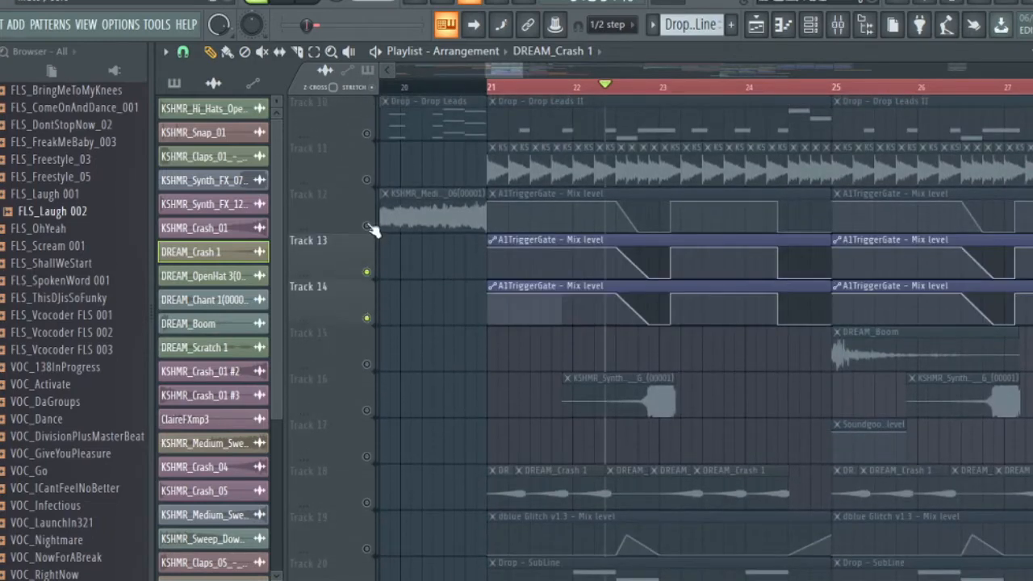
left_click(367, 226)
scroll(727, 307, "up", 1)
key("space")
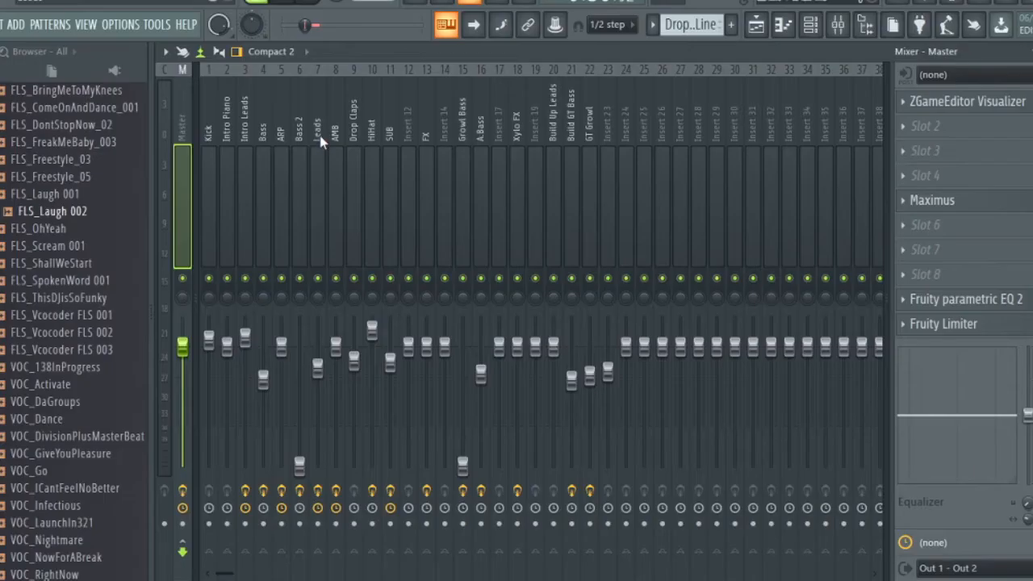
Select the Leads mixer track and inspect its A1TriggerGate and first dblue Glitch v1.3 effect settings
left_click(317, 121)
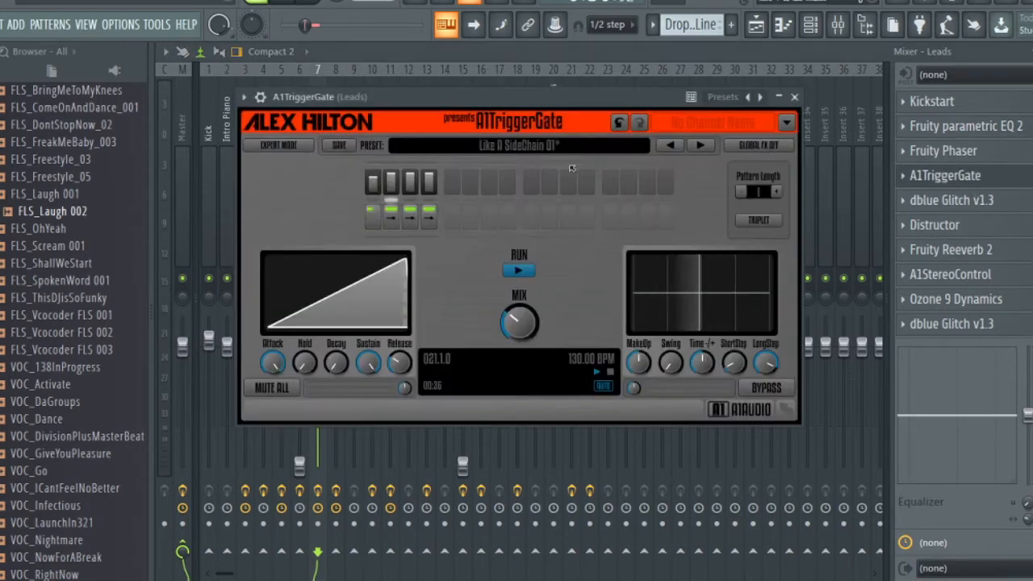
left_click_drag(547, 97, 578, 85)
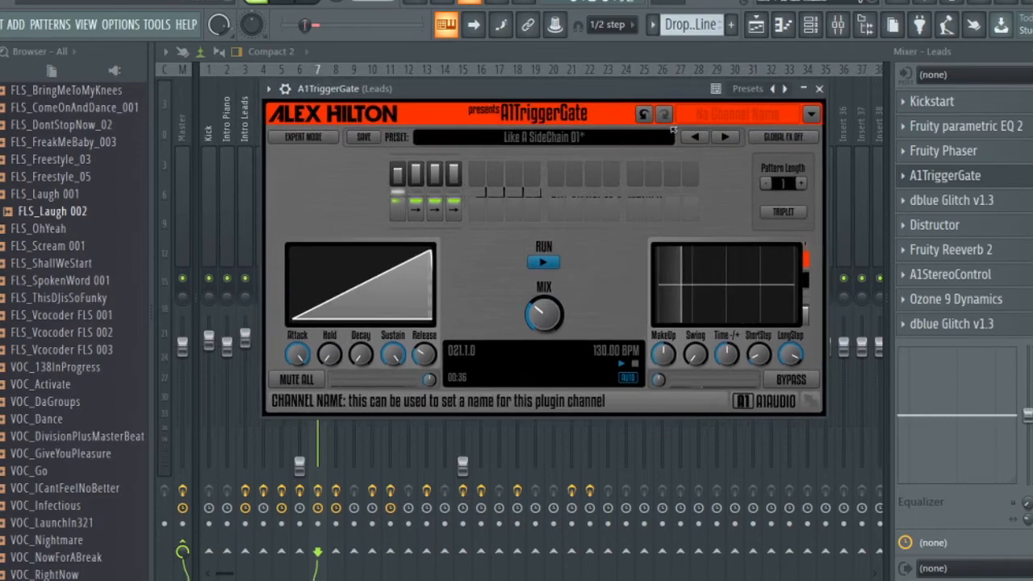
left_click(944, 200)
mouse_move(591, 84)
left_mouse_down()
mouse_move(622, 80)
mouse_move(610, 85)
left_mouse_up()
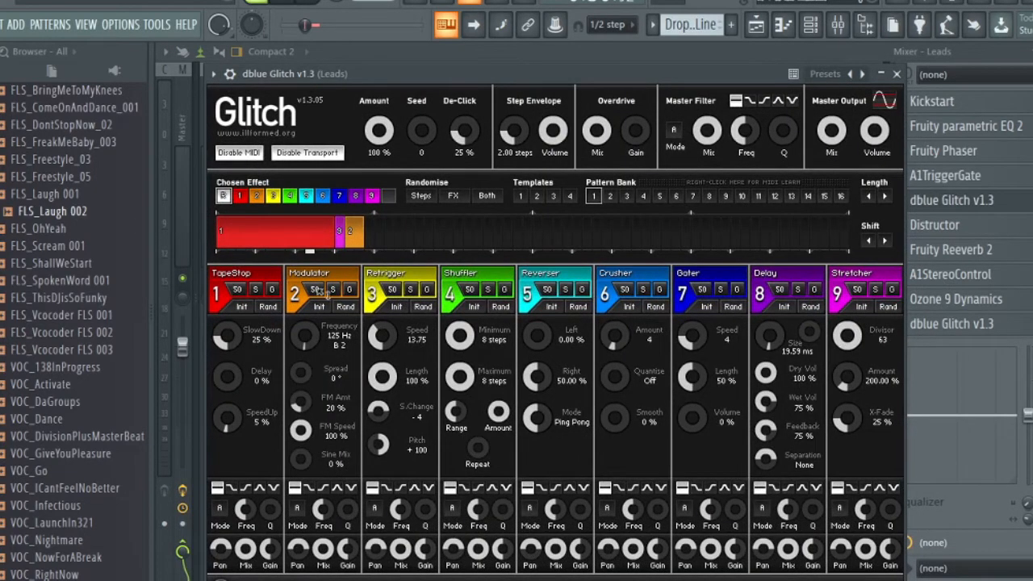
left_click(896, 73)
Inspect the Distructor effect's settings on the Leads mixer track and close it
left_click(936, 225)
left_click_drag(572, 147, 519, 135)
left_click(948, 134)
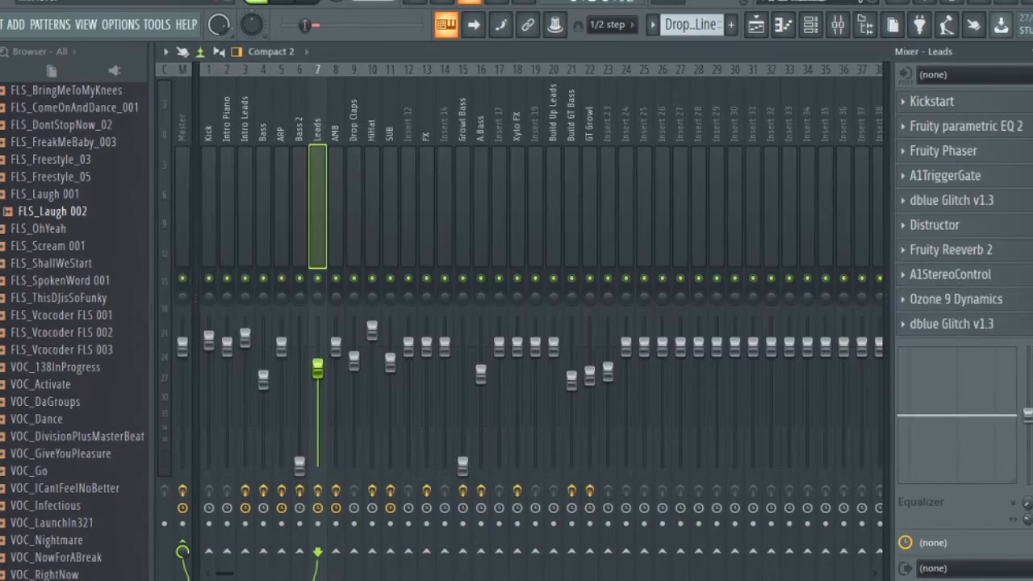
Inspect the Fruity Reeverb 2 and A1StereoControl settings on the Leads mixer track
left_click(953, 251)
left_click_drag(440, 153, 505, 128)
left_click(719, 139)
left_click(950, 275)
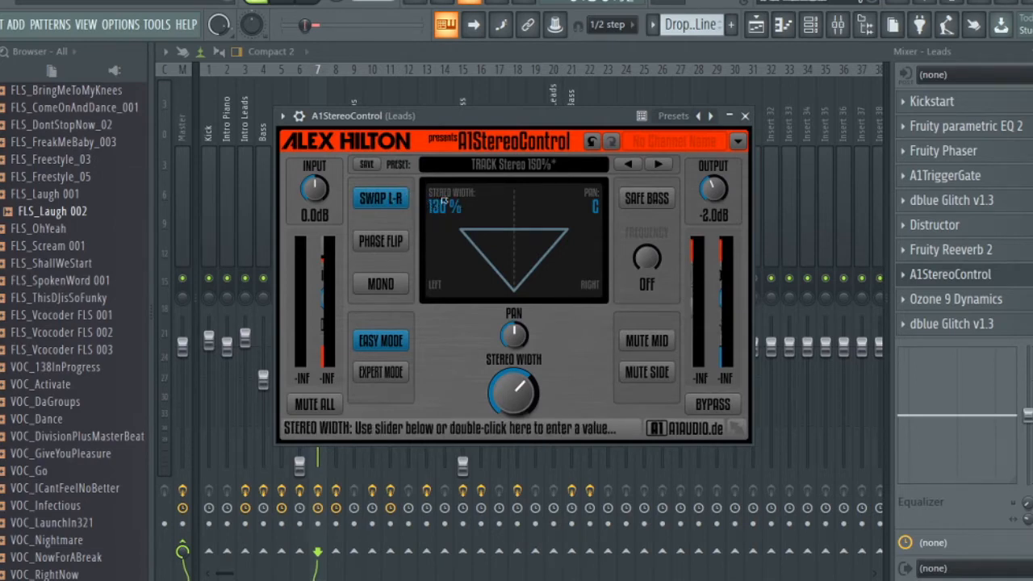
Inspect the Ozone 9 Dynamics effect's settings on the Leads mixer track
left_click(744, 115)
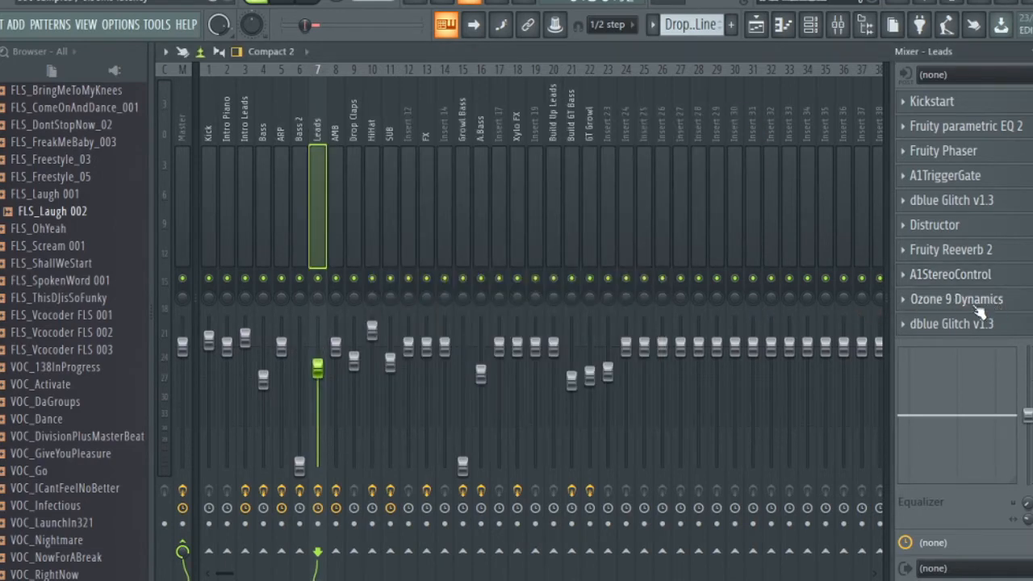
left_click(951, 298)
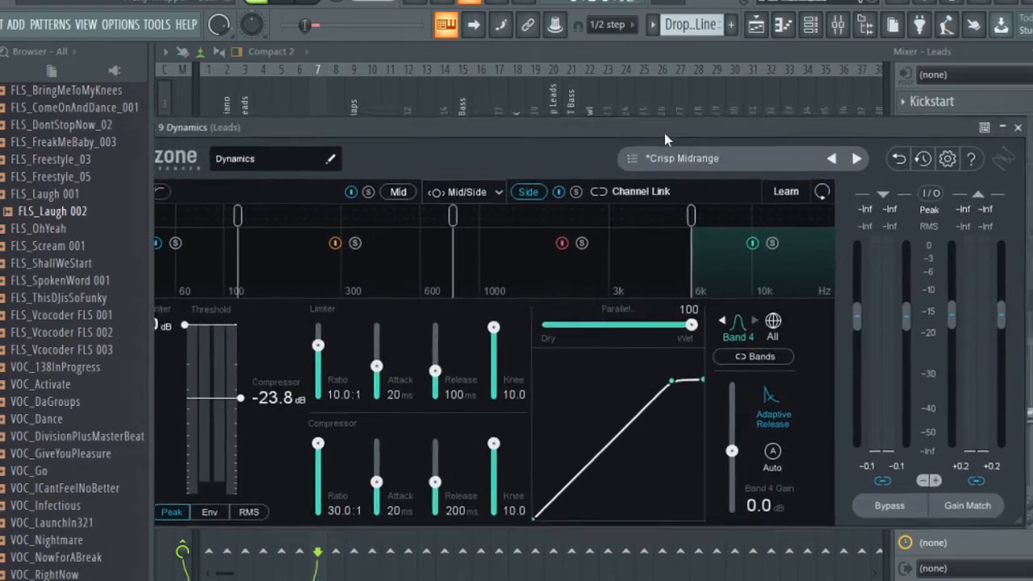
Select the Bass 2 mixer track and inspect its Kickstart and A1TriggerGate effect settings
left_click(299, 144)
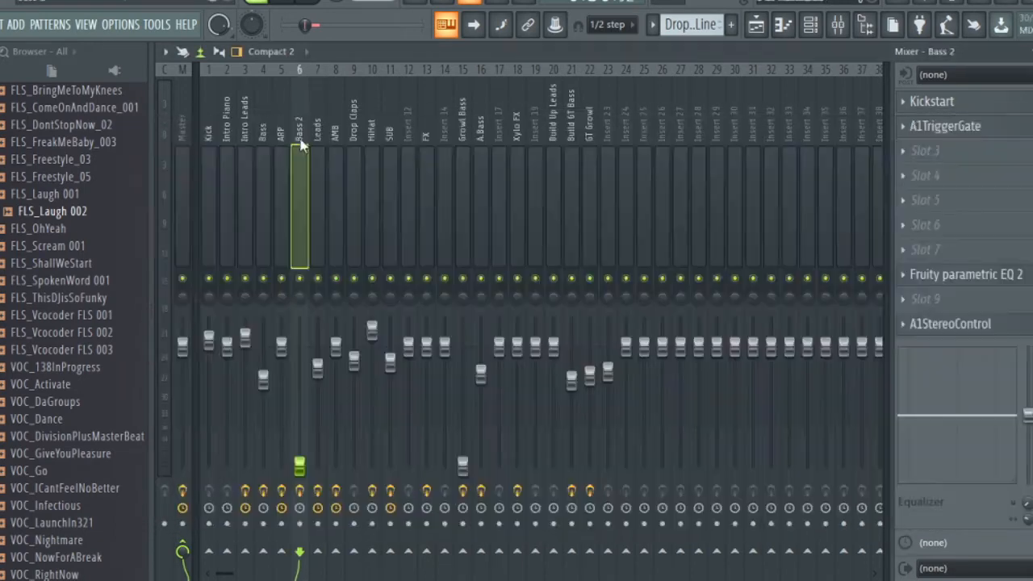
left_click(945, 104)
left_click_drag(546, 222, 499, 118)
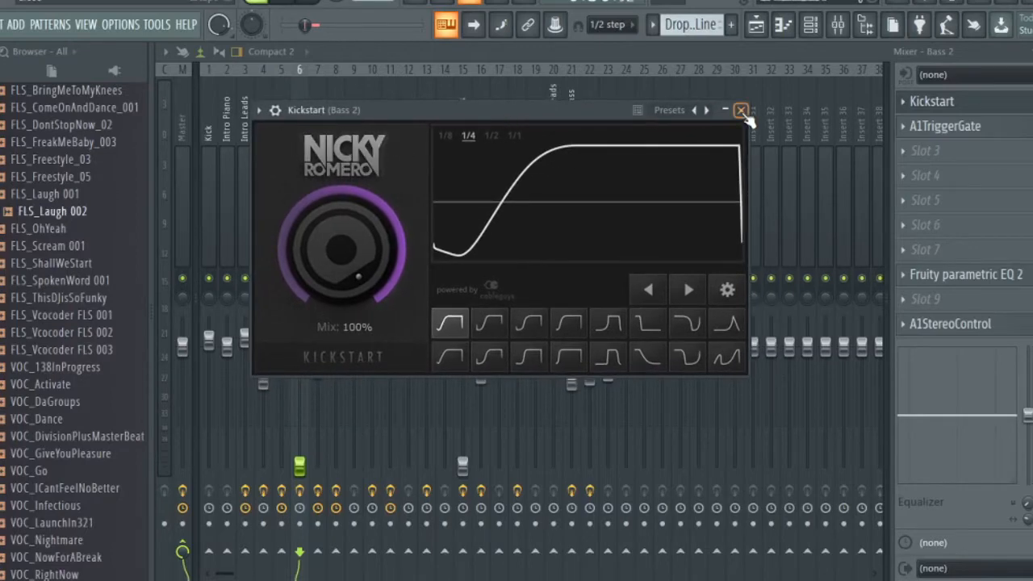
left_click(740, 110)
left_click(946, 125)
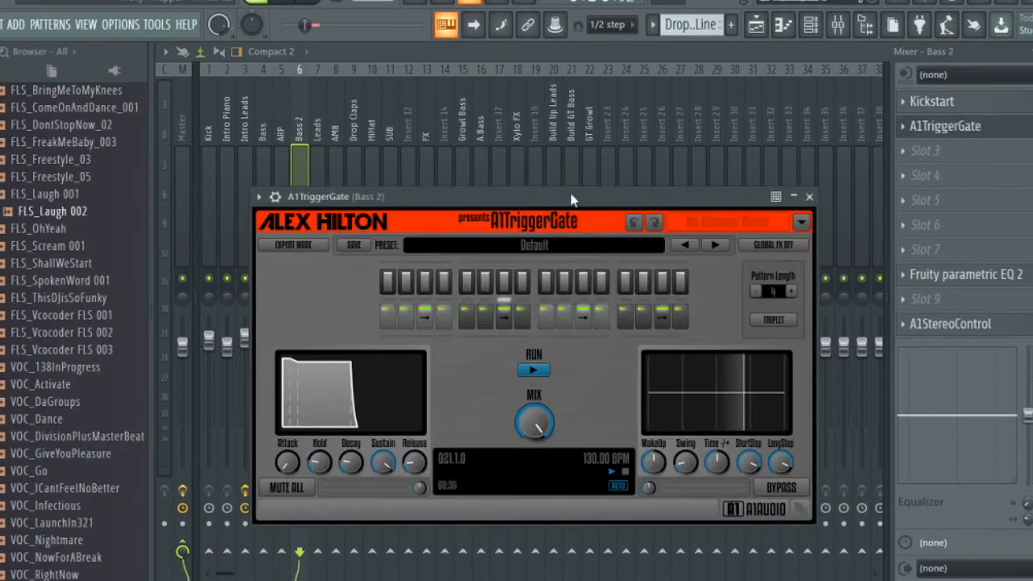
left_click_drag(572, 199, 531, 128)
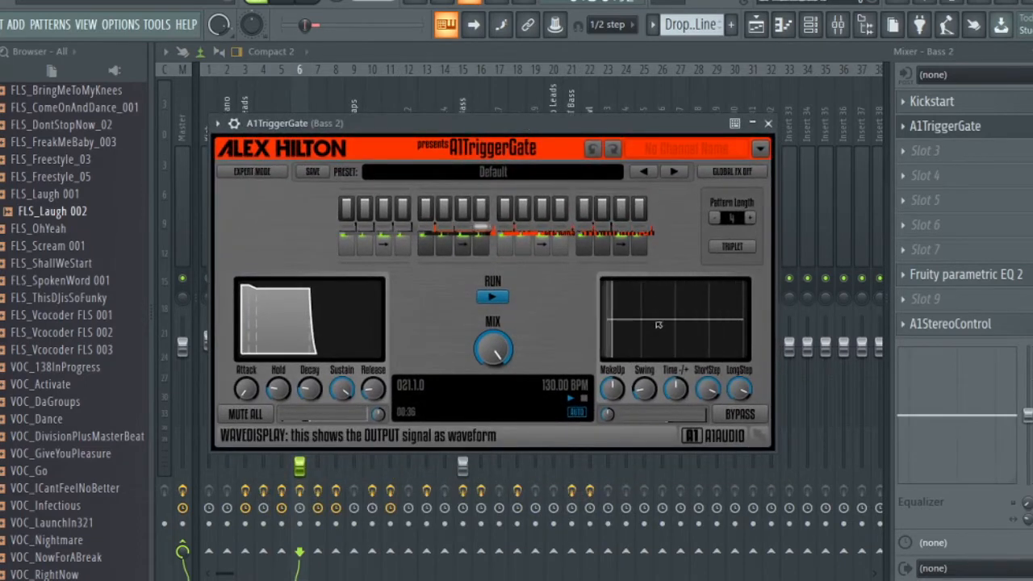
left_click_drag(710, 122, 743, 122)
left_click(802, 123)
Inspect the Fruity parametric EQ 2 and A1StereoControl settings on the Bass 2 mixer track
left_click(960, 275)
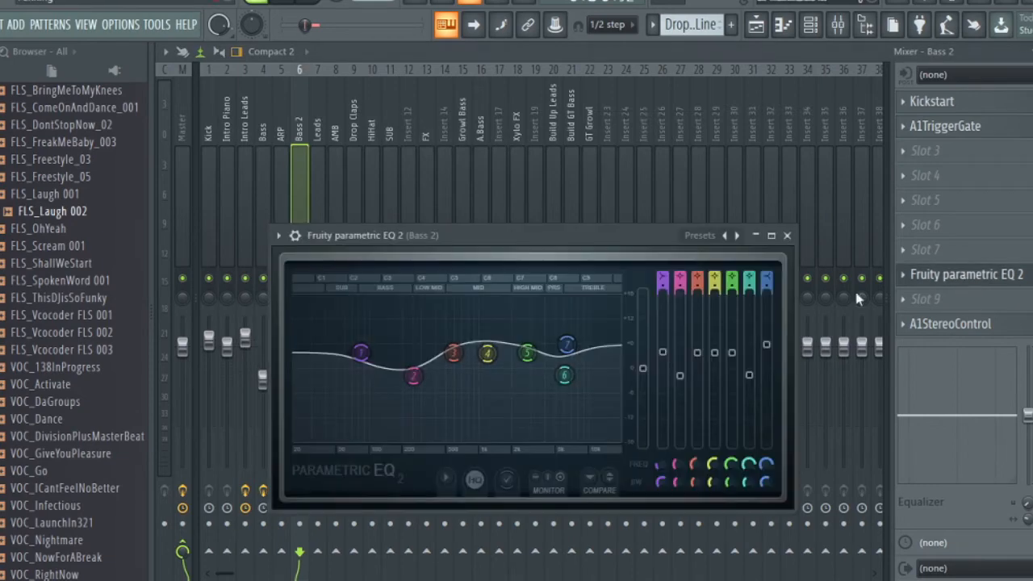
left_click_drag(601, 234, 593, 204)
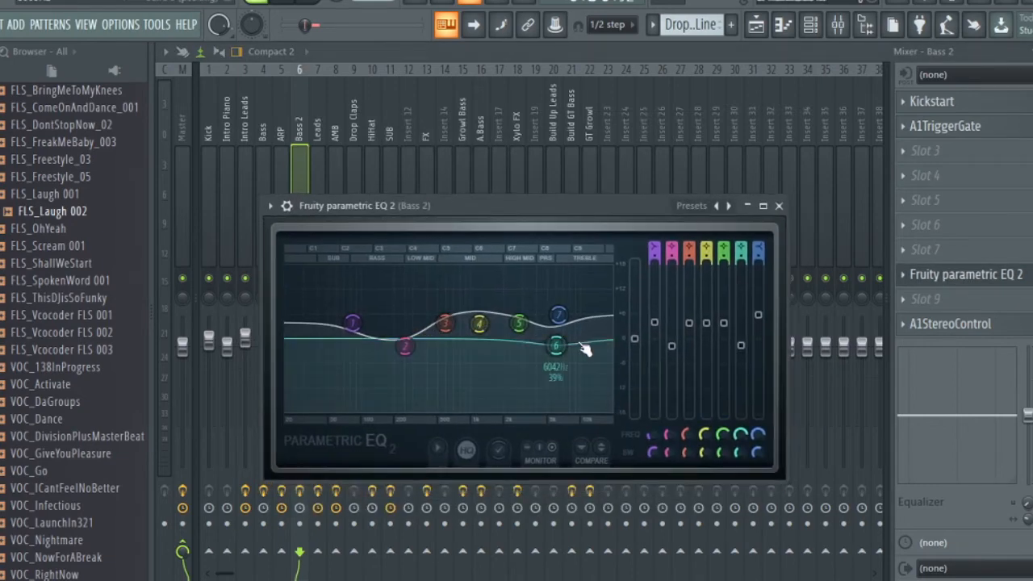
left_click(778, 206)
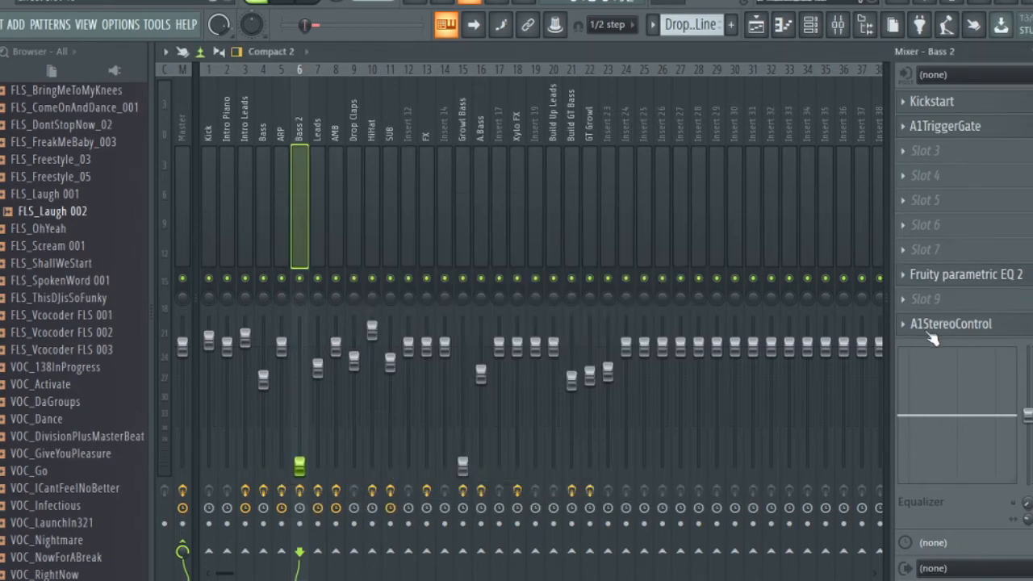
left_click(931, 328)
left_click_drag(571, 219, 578, 158)
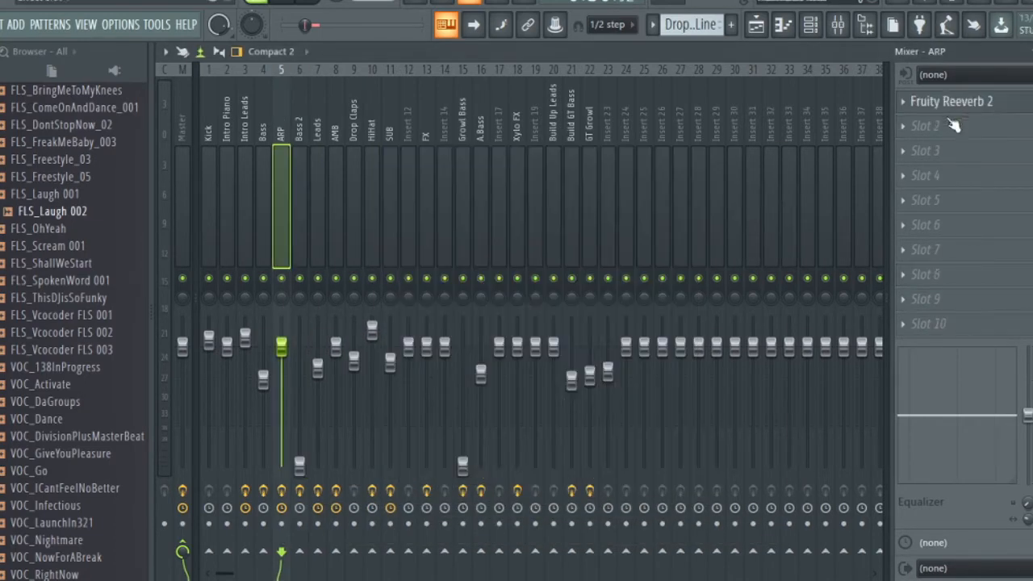
Inspect the Fruity Reeverb 2 settings on the ARP mixer track and close the effect
left_click(972, 102)
left_click_drag(571, 210, 524, 155)
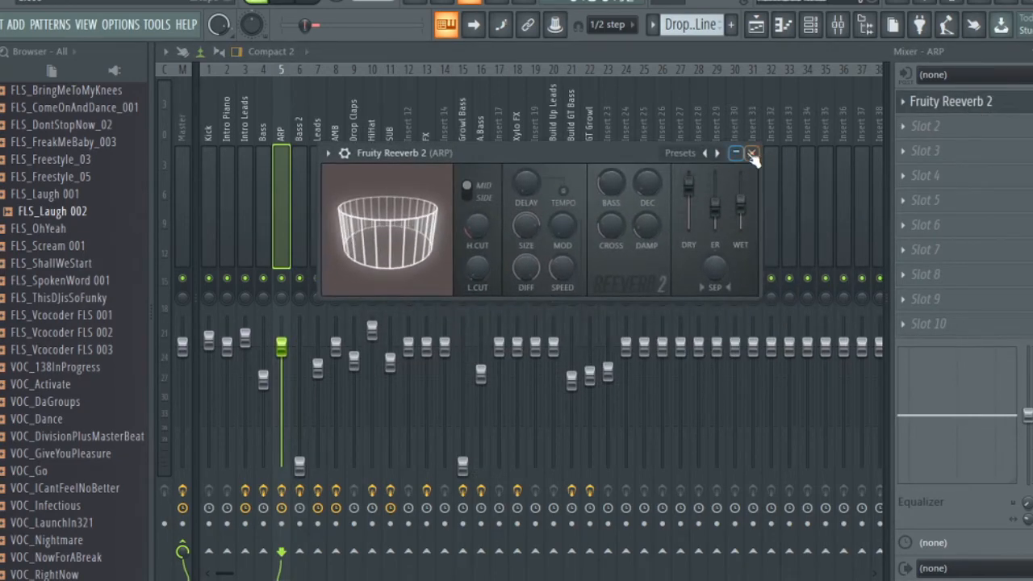
left_click(752, 153)
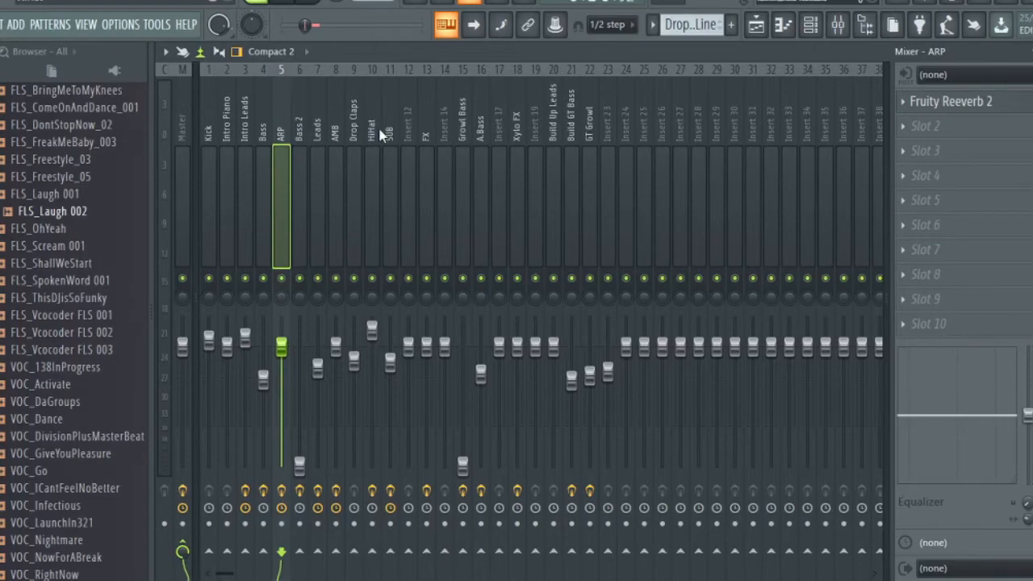
Look over the Leads effect chain and compare the effect chains of the Bass and Bass 2 mixer tracks
left_click(316, 135)
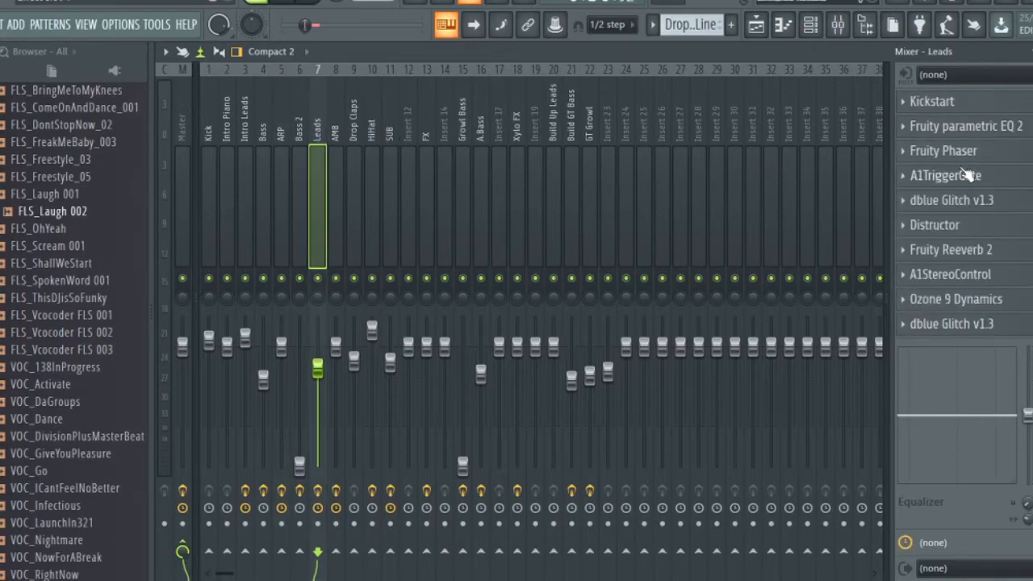
left_click(270, 167)
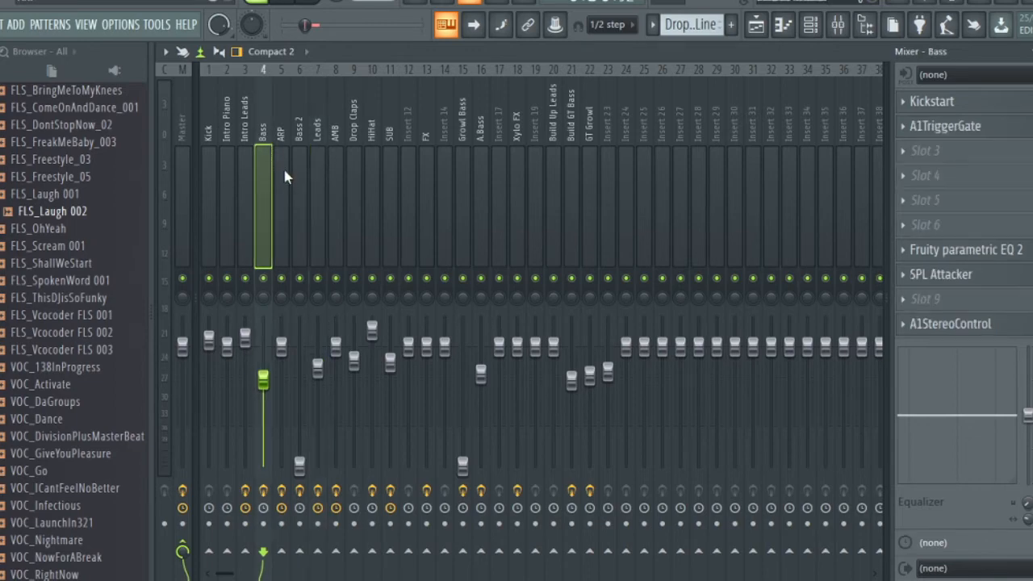
left_click(302, 161)
left_click(266, 159)
left_click(298, 163)
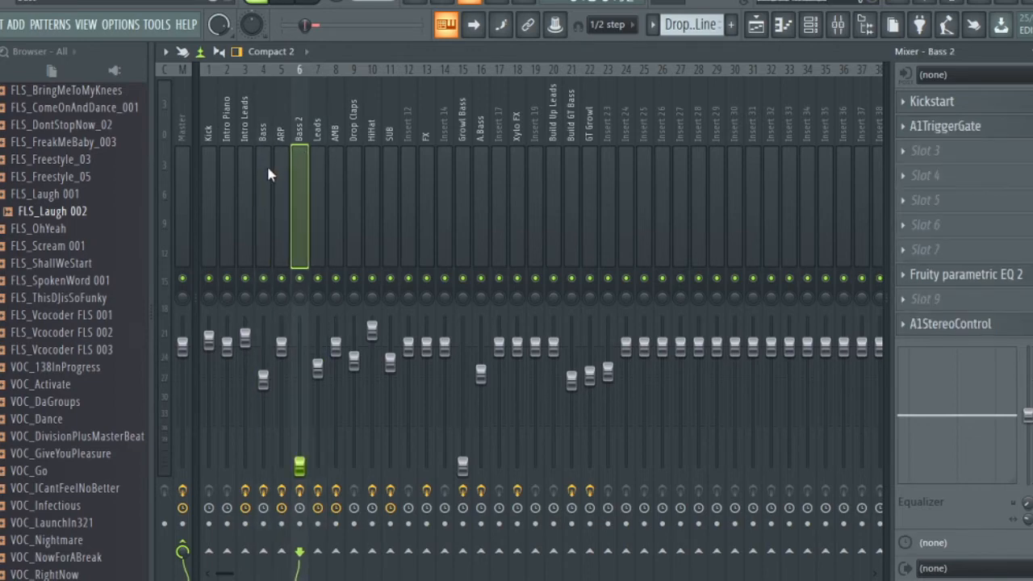
left_click(263, 177)
left_click(295, 177)
Select the Bass mixer track and inspect its Fruity parametric EQ 2 and SPL Attacker settings
left_click(263, 176)
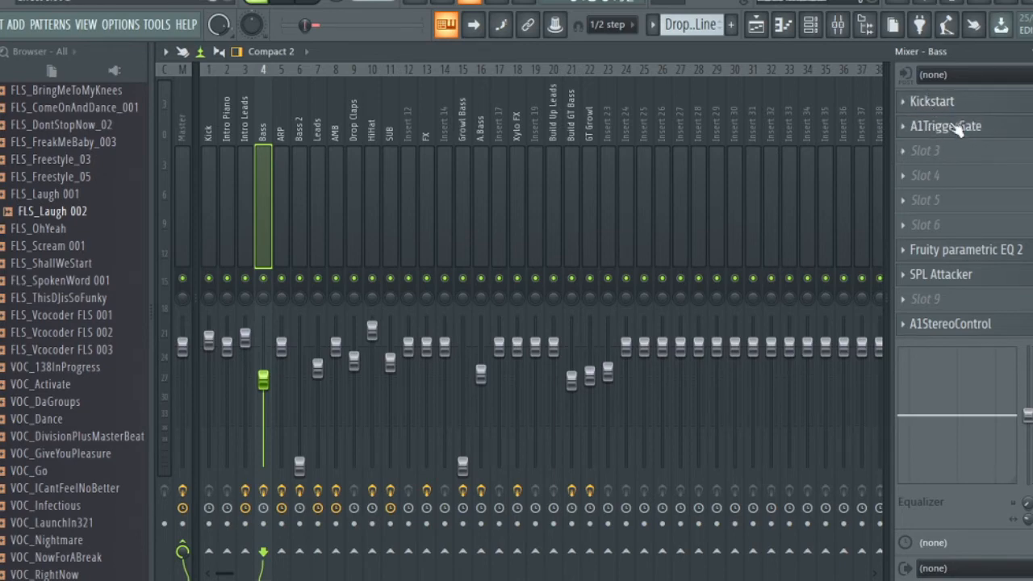
left_click(968, 251)
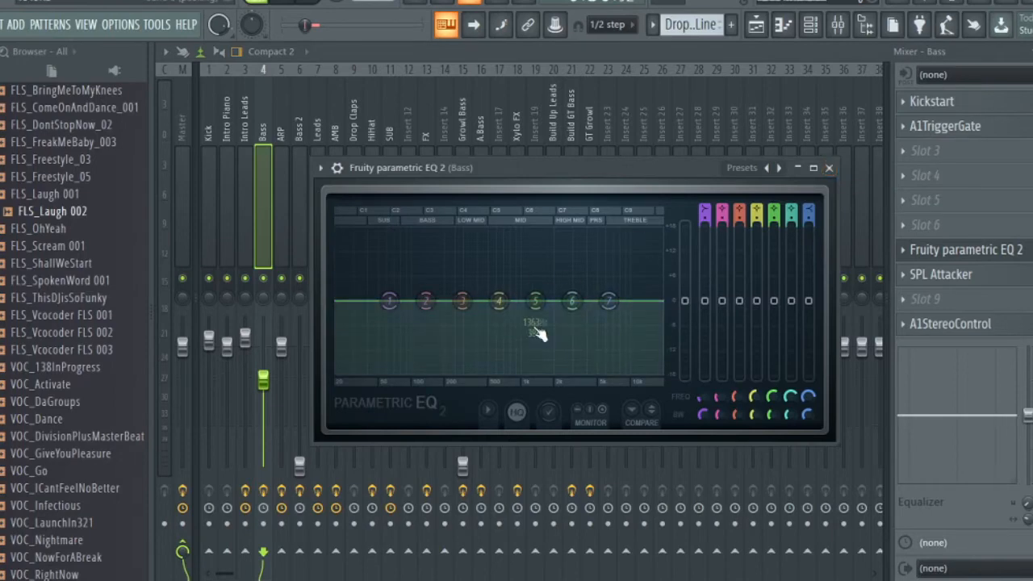
left_click(829, 168)
left_click(940, 274)
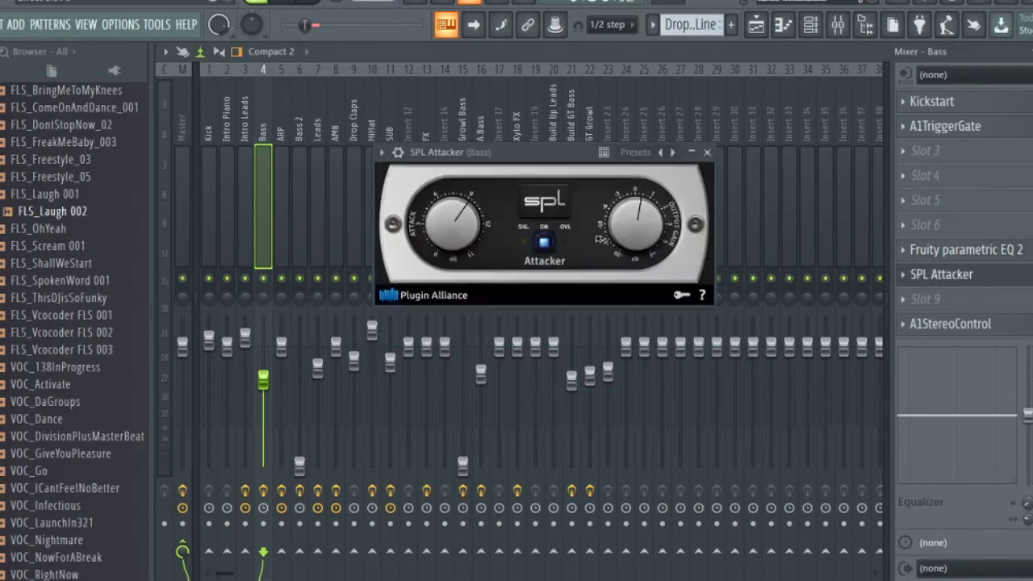
left_click_drag(559, 164, 552, 116)
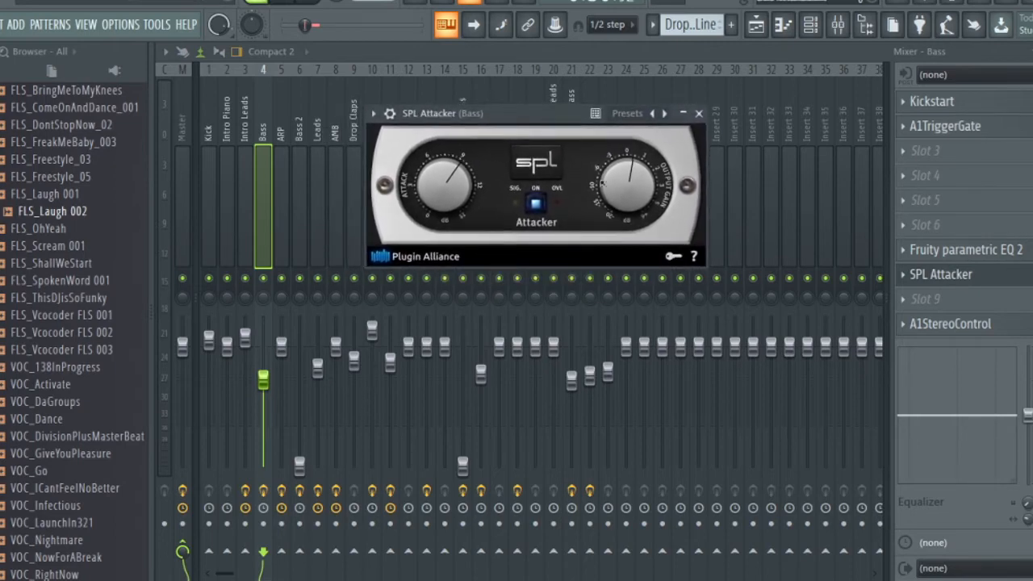
Inspect the A1StereoControl settings on the Bass mixer track and close the effect
left_click(950, 324)
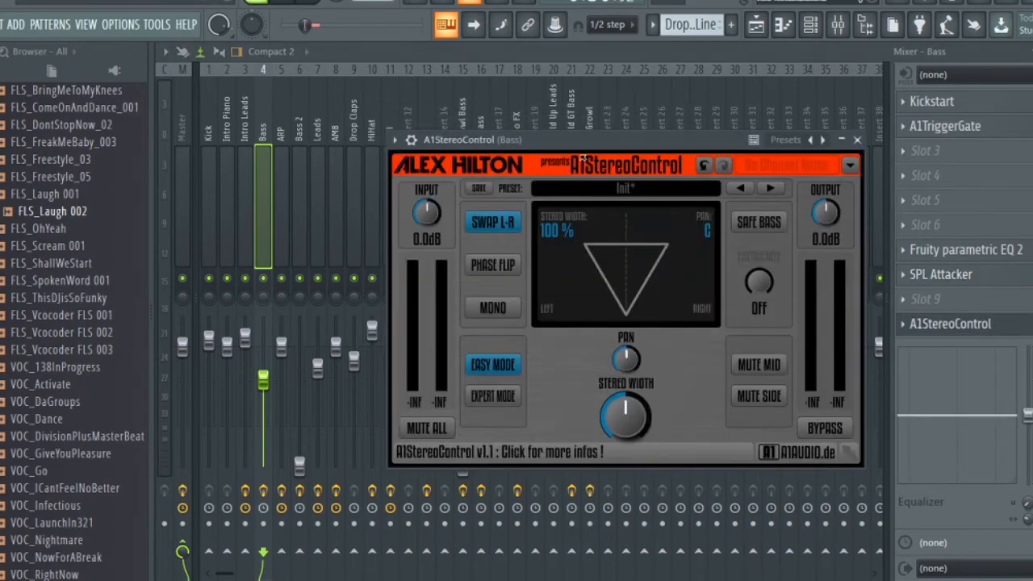
left_click_drag(584, 147, 521, 115)
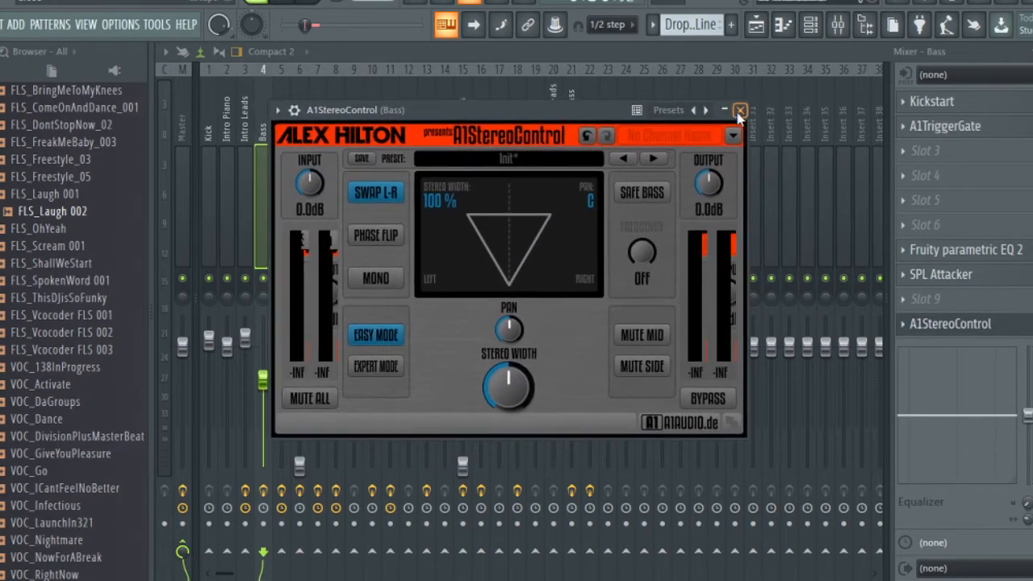
left_click(738, 112)
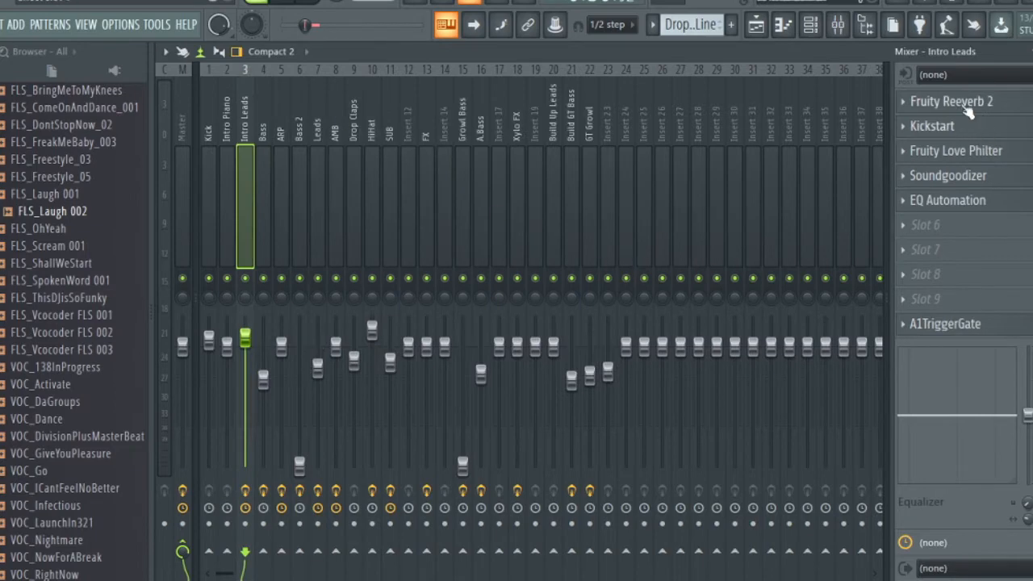
Inspect the Fruity Reeverb 2 and Kickstart settings on the Intro Leads mixer track
left_click(968, 107)
left_click_drag(453, 129, 507, 136)
left_click(651, 136)
left_click(931, 125)
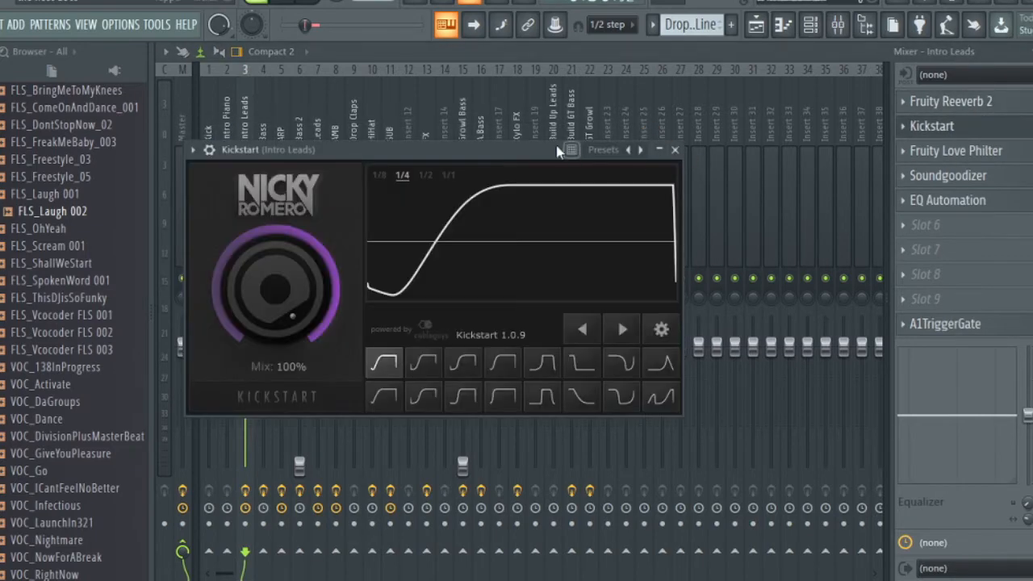
left_click(675, 149)
Inspect the Fruity Love Philter and Soundgoodizer settings on the Intro Leads mixer track
left_click(965, 153)
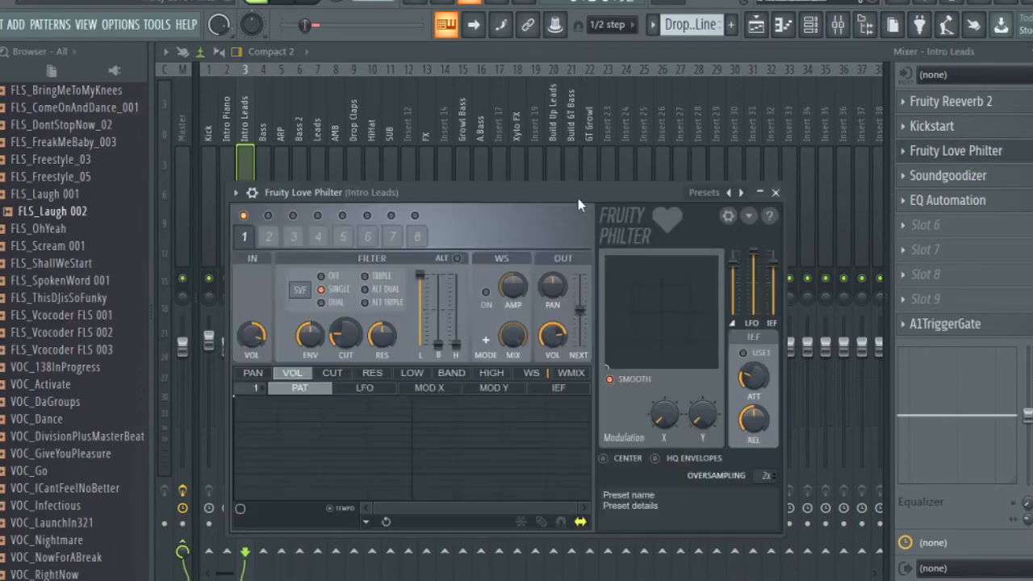
left_click_drag(578, 198, 583, 130)
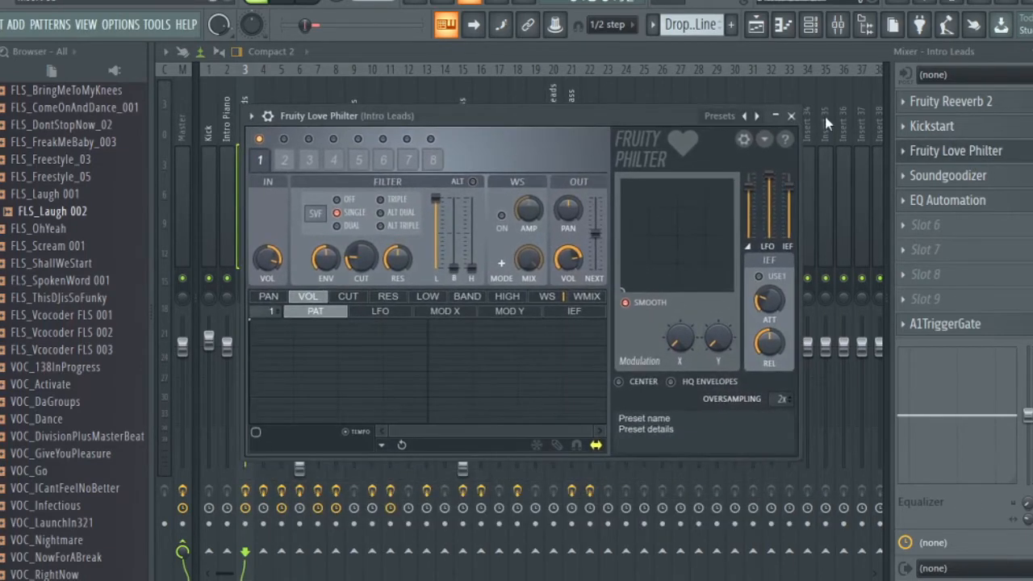
left_click(955, 151)
left_click(948, 175)
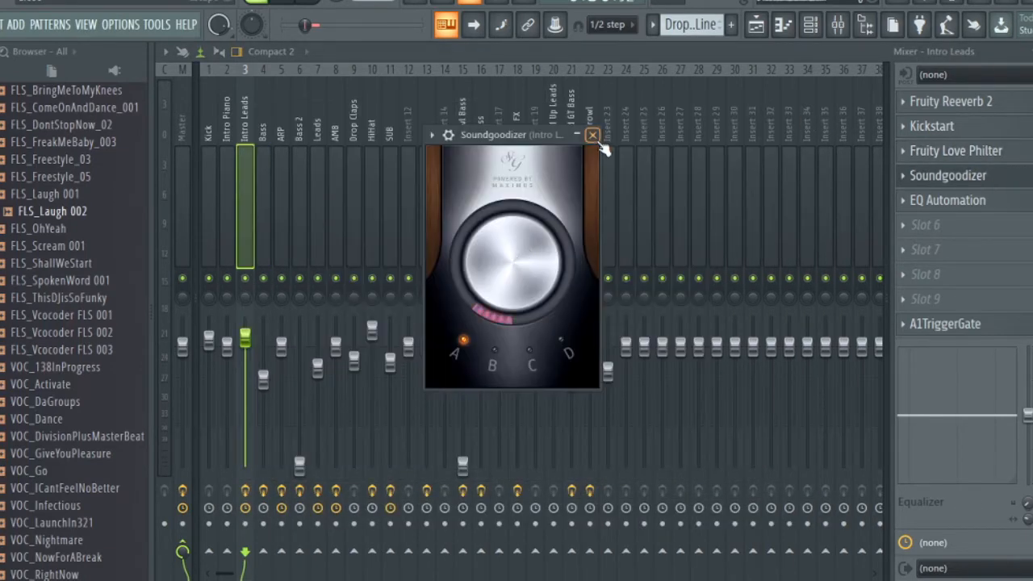
left_click(592, 135)
Inspect the EQ Automation and A1TriggerGate effect settings on the Intro Leads mixer track
left_click(969, 200)
left_click_drag(717, 206, 620, 139)
left_click(850, 136)
left_click(966, 325)
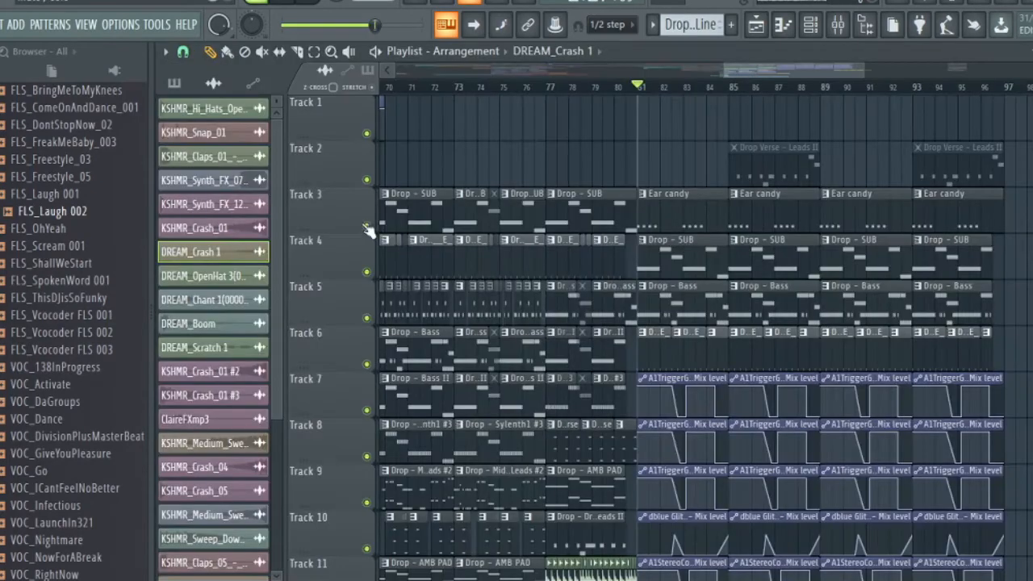
Solo Track 3 in the playlist and play its Ear candy clips from bar 81
right_click(368, 226)
scroll(782, 246, "down", 7)
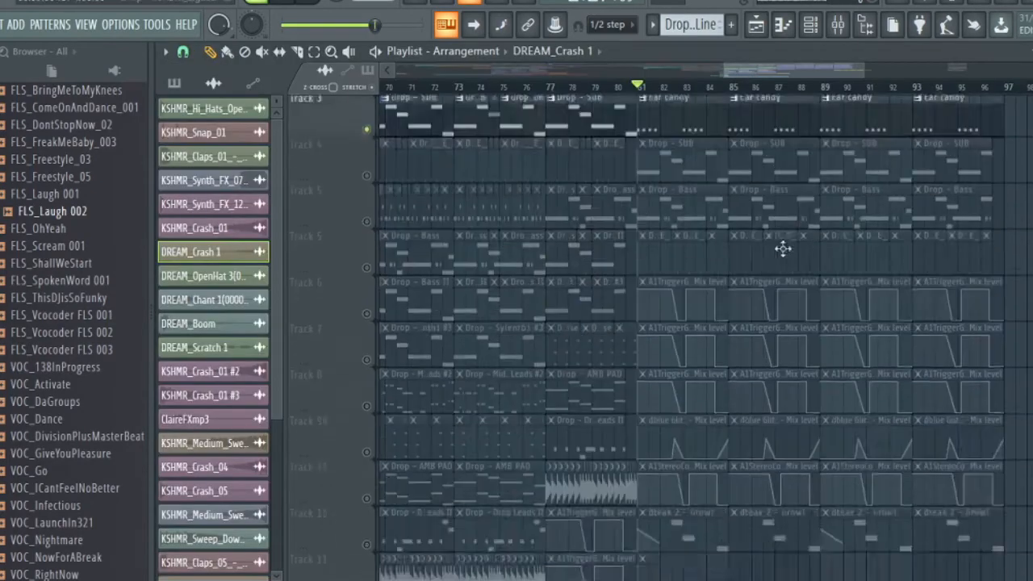
scroll(896, 253, "up", 5)
scroll(913, 263, "up", 2)
scroll(871, 89, "up", 3)
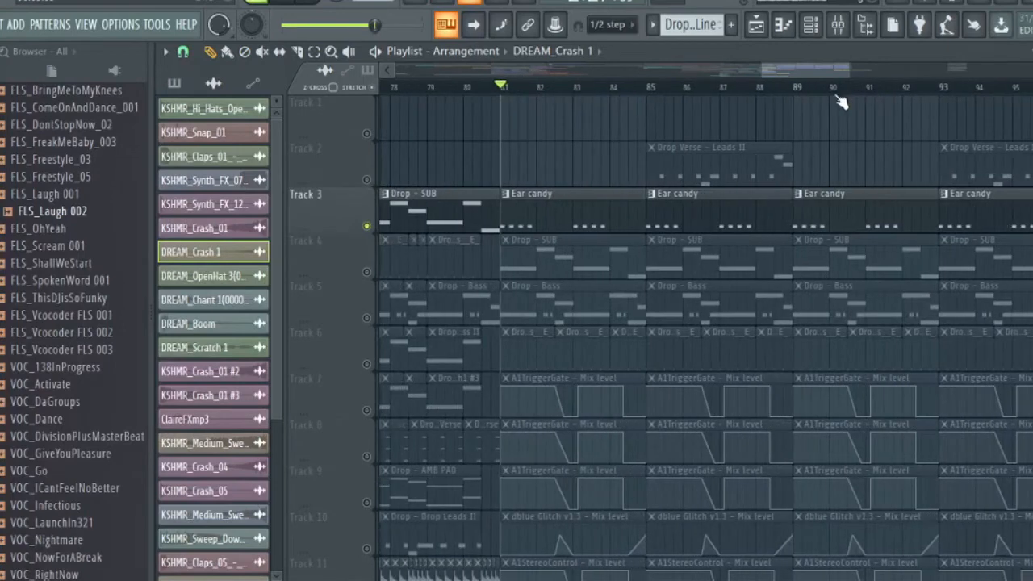
scroll(839, 89, "down", 4)
left_click_drag(828, 74, 791, 74)
scroll(803, 85, "up", 2)
scroll(813, 199, "down", 2)
scroll(825, 200, "up", 2)
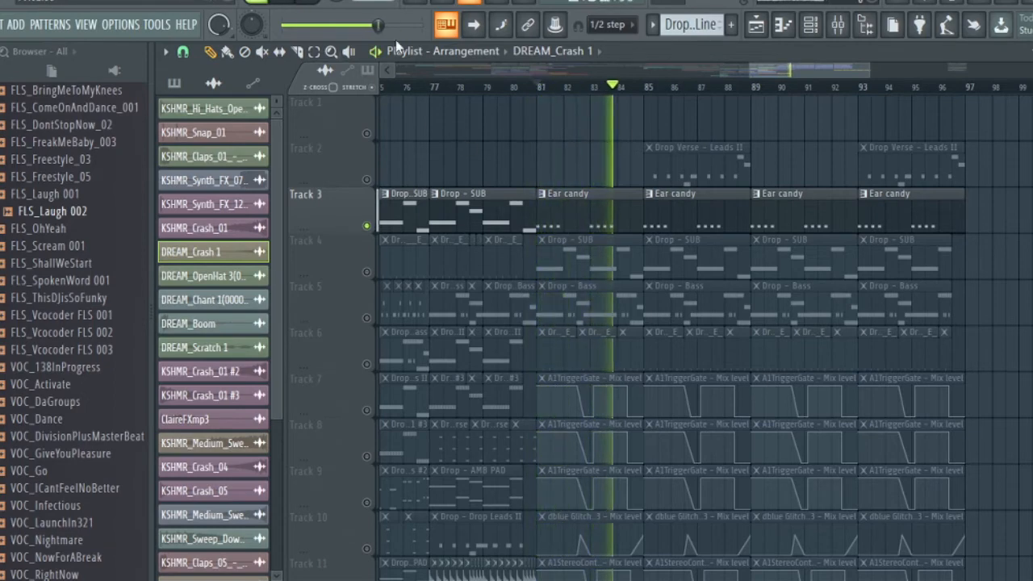
Open the Ear candy pattern in the piano roll and examine its repeated eXylo #2 notes
double_click(575, 218)
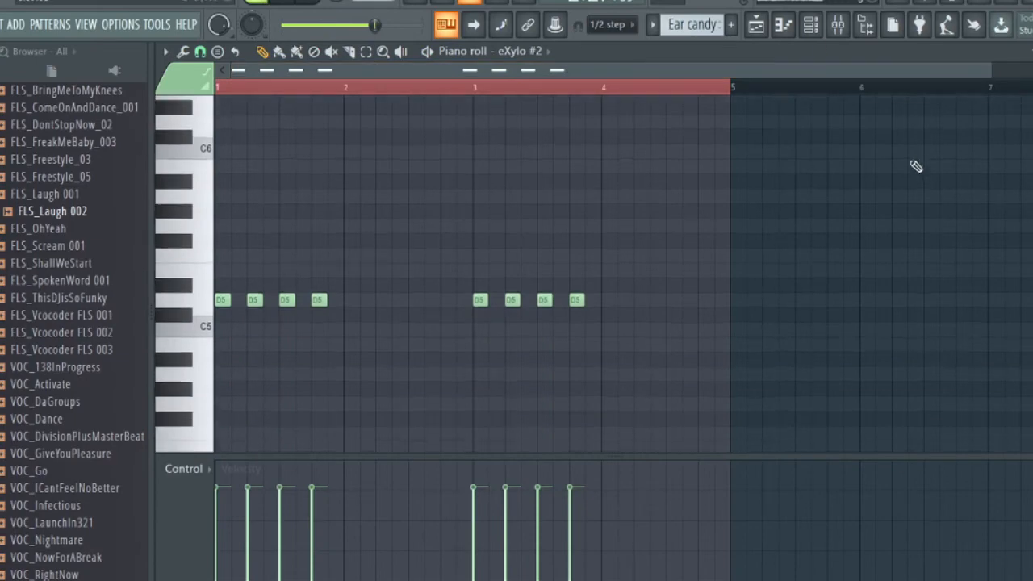
left_click_drag(748, 197, 247, 301)
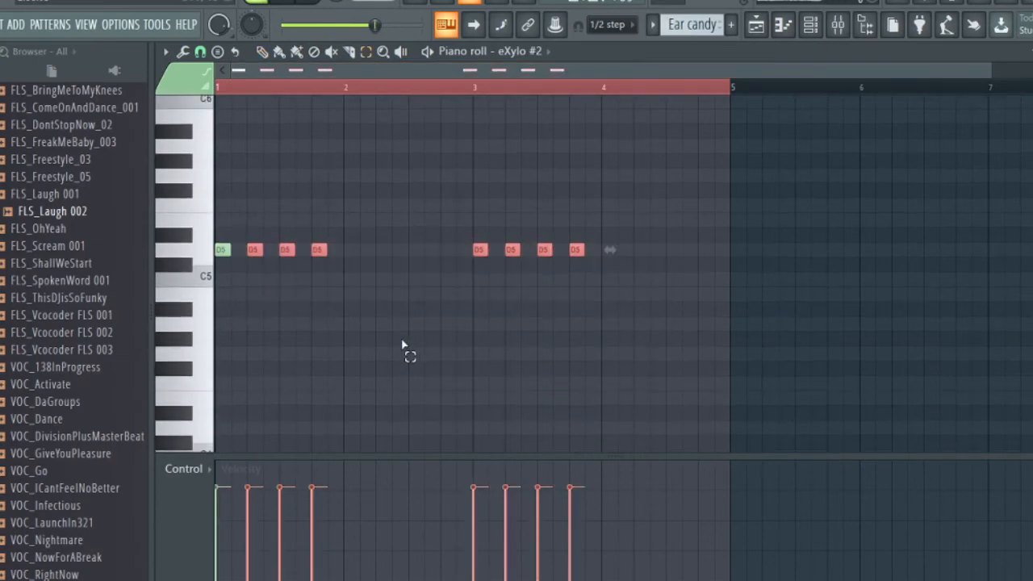
left_click(640, 213, "ctrl")
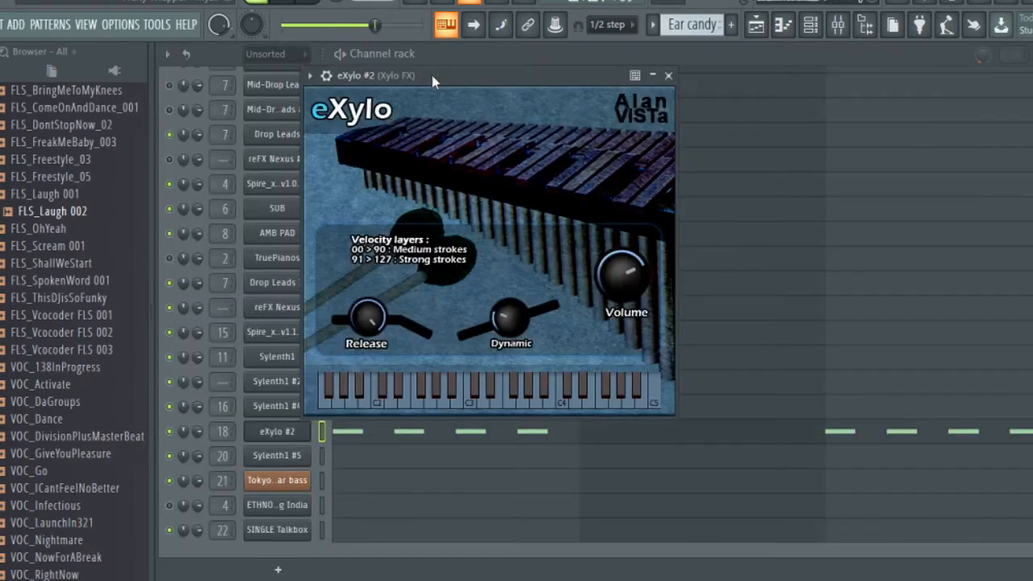
Inspect the eXylo #2 instrument's Release, Dynamic and Volume settings
left_click_drag(430, 70, 589, 137)
left_click_drag(813, 147, 647, 172)
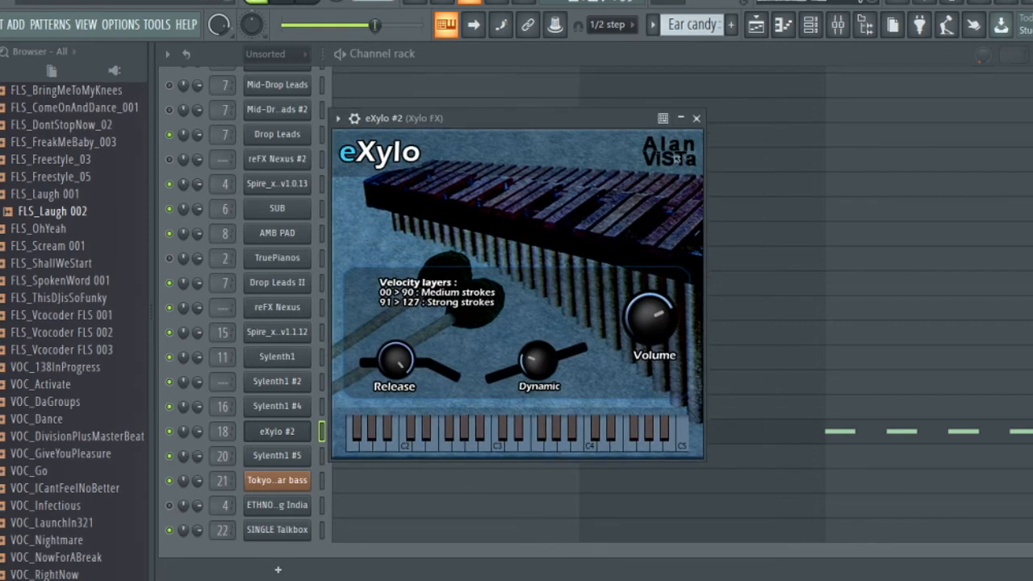
left_click_drag(411, 126, 471, 137)
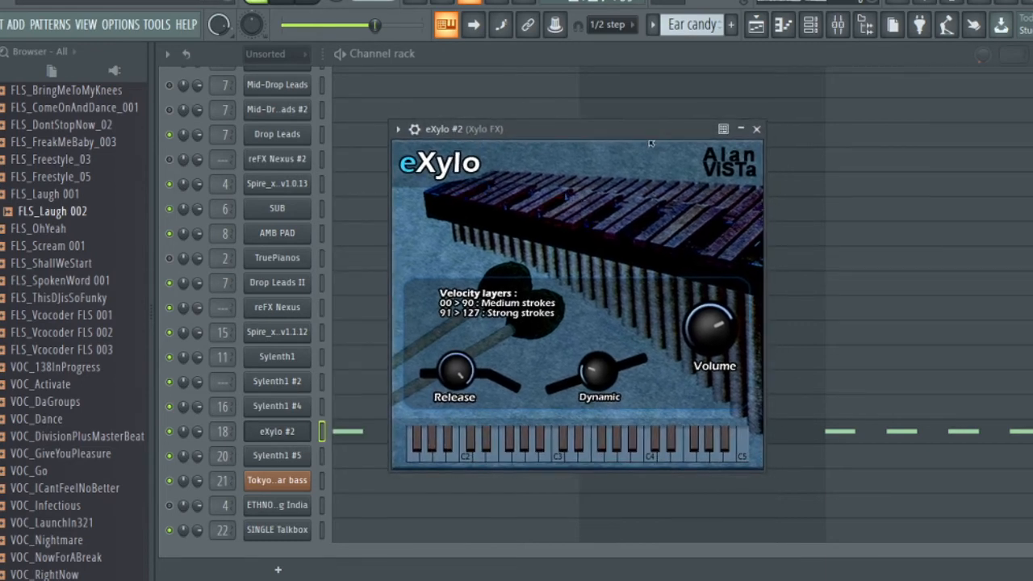
Check the effects loaded on the Xylo FX mixer track and return to the playlist
left_click_drag(650, 143, 637, 138)
key("F9")
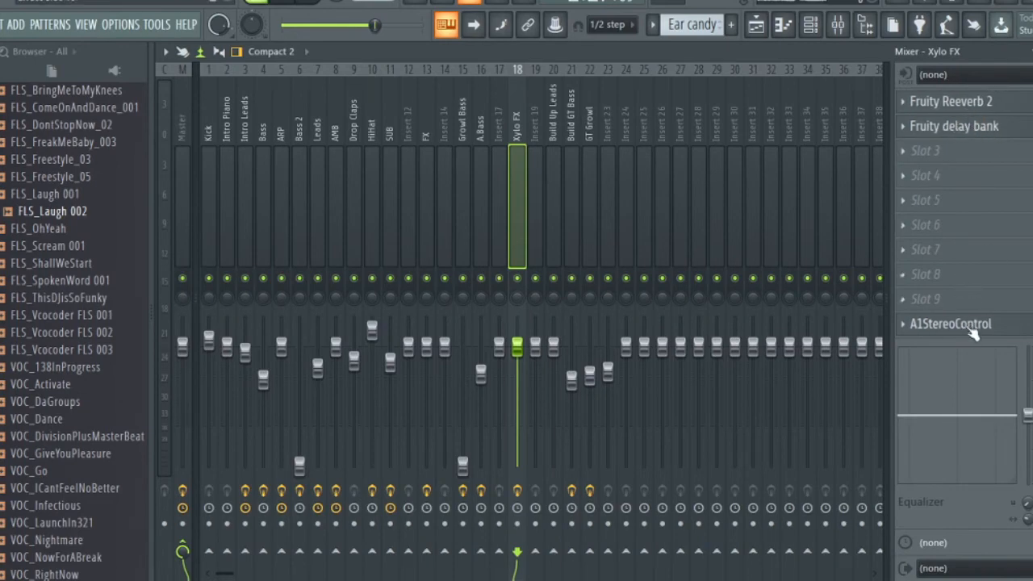
key("F5")
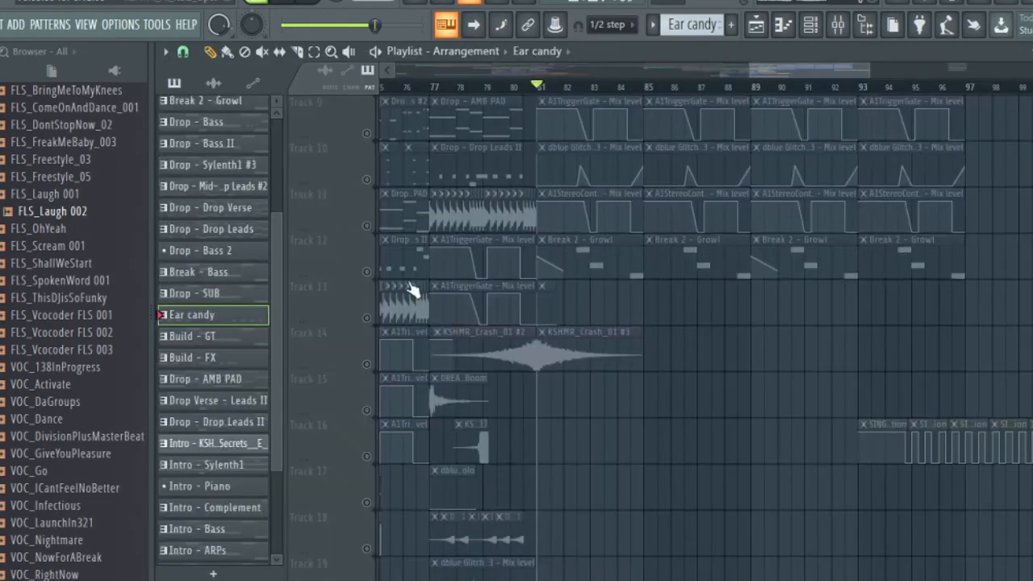
Solo Track 12 in the playlist and play its Break 2 - Growl clips from bar 81
left_click(366, 273)
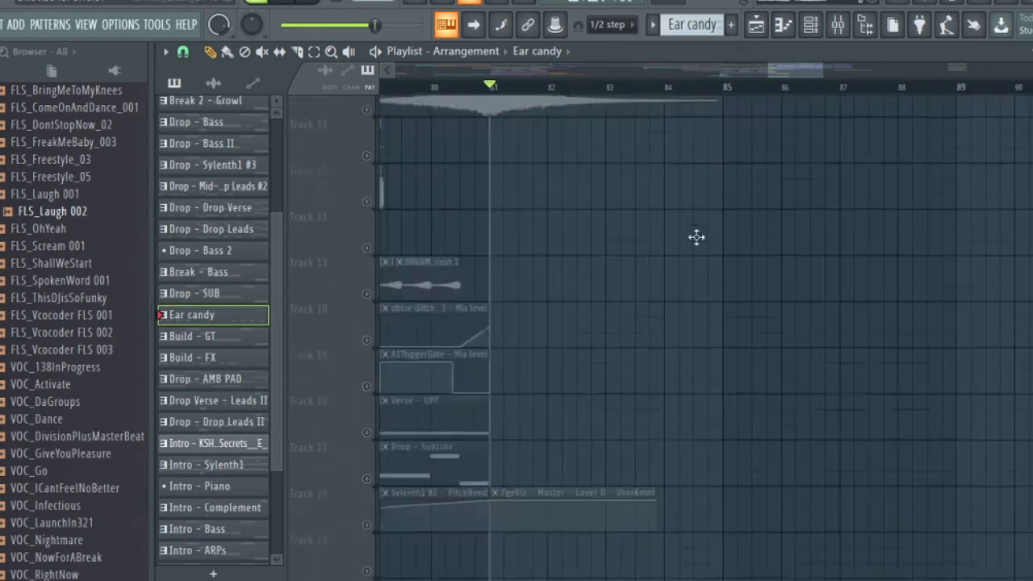
scroll(696, 237, "up", 5)
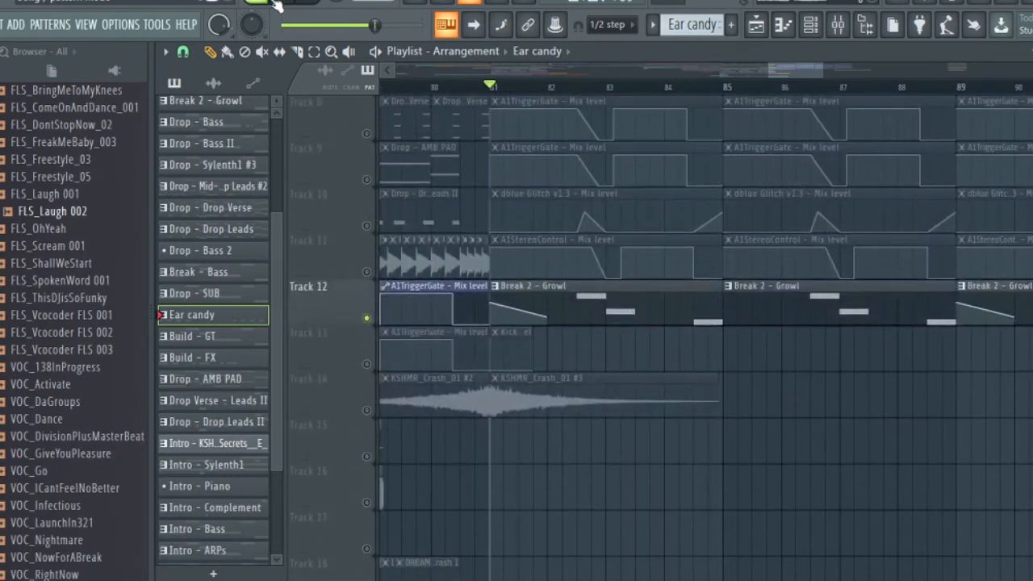
left_click(283, 3)
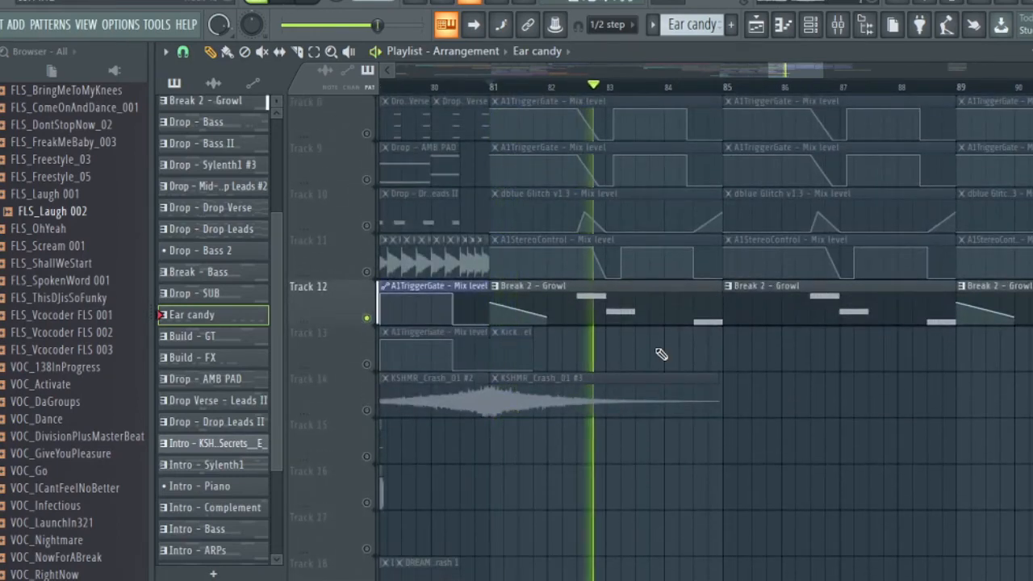
scroll(680, 359, "up", 1)
key("space")
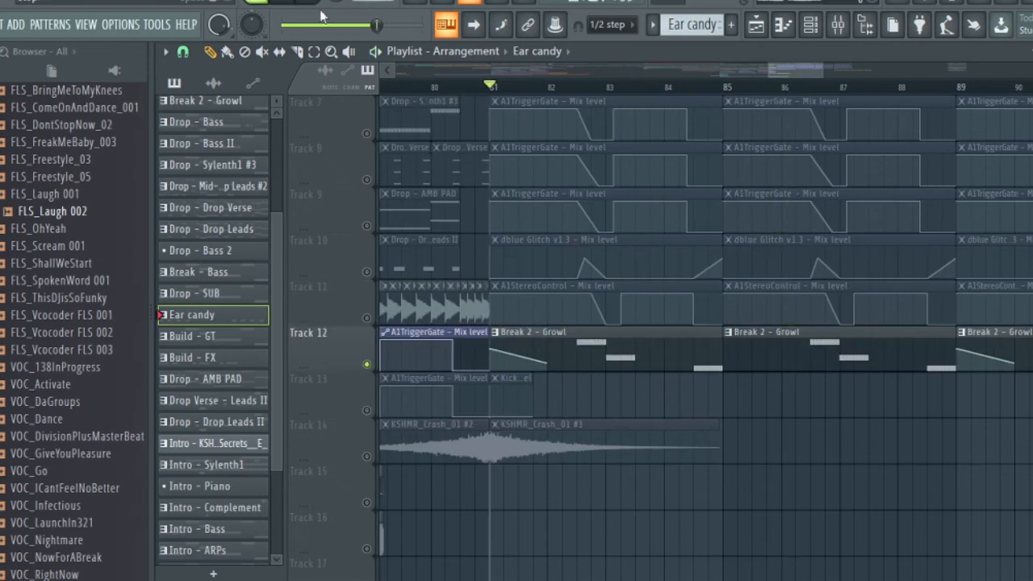
Open the Break 2 - Growl pattern in the channel rack and inspect the SINGLE Talkbox instrument's Slayer settings
double_click(601, 359)
key("F6")
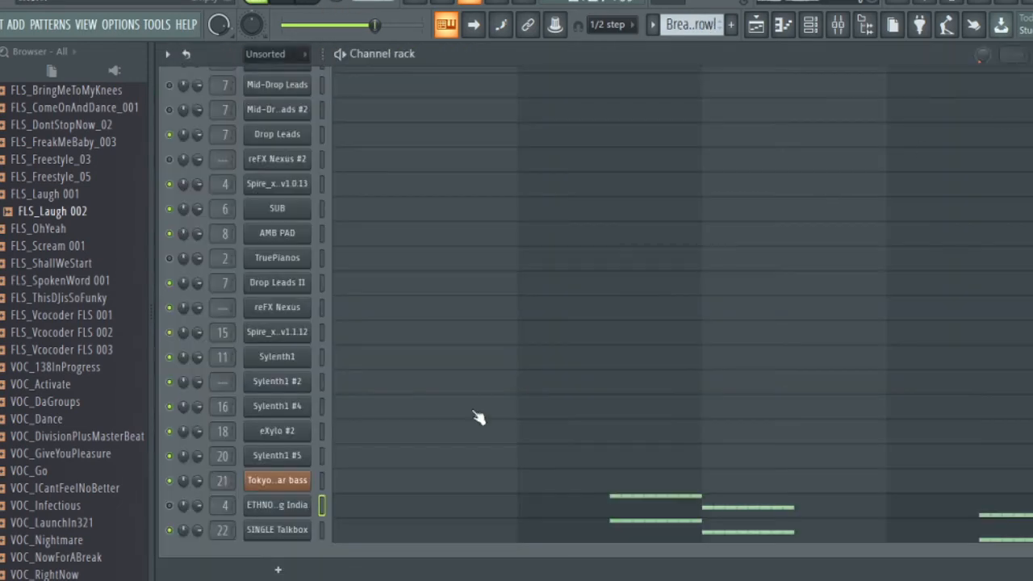
left_click(277, 506)
left_click(276, 530)
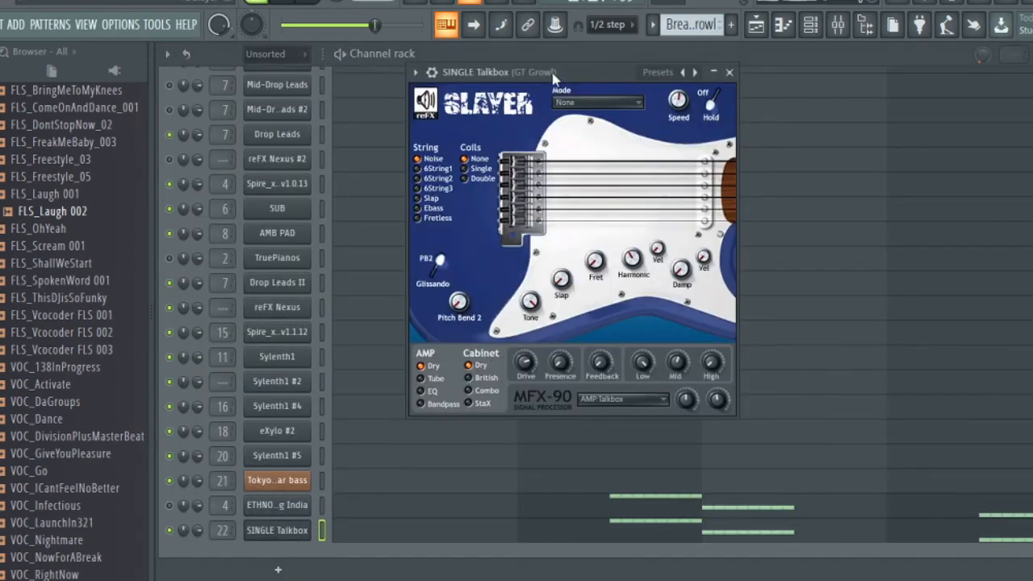
left_click_drag(541, 79, 535, 103)
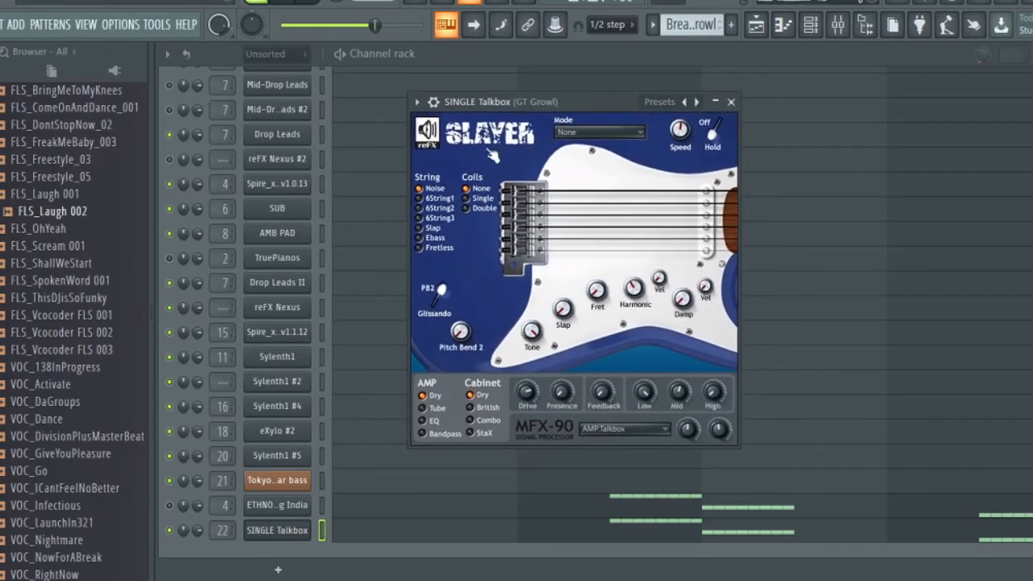
Return to the playlist and look over the clips on Tracks 1 to 28 across the arrangement
key("F5")
scroll(799, 284, "down", 10)
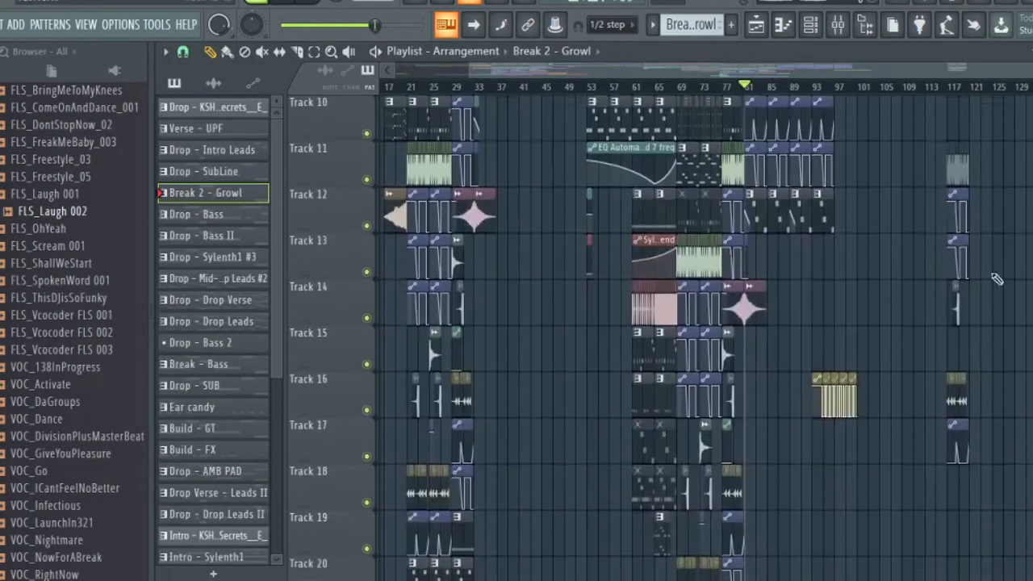
scroll(846, 347, "down", 2)
scroll(847, 346, "up", 12)
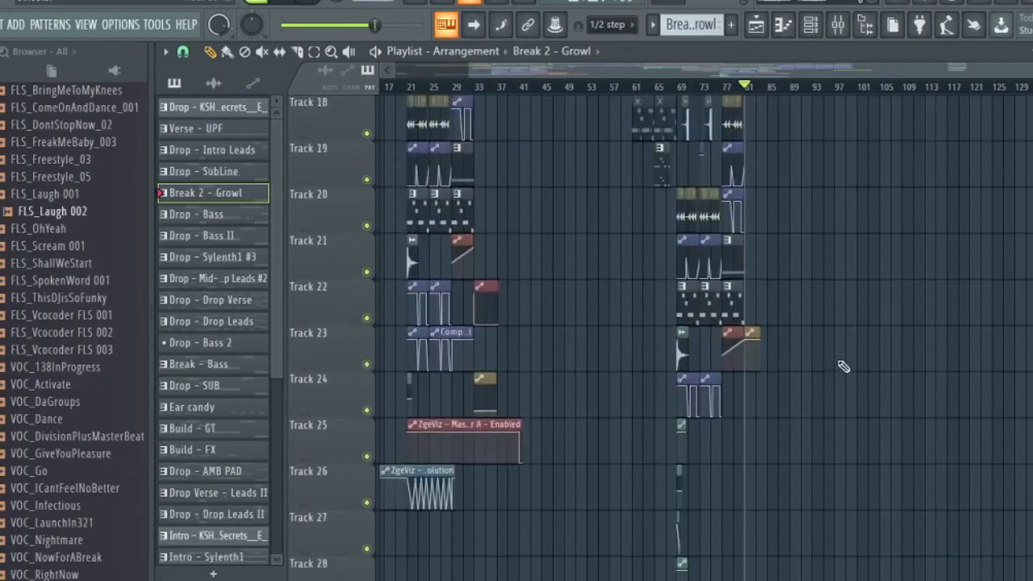
scroll(861, 250, "down", 3)
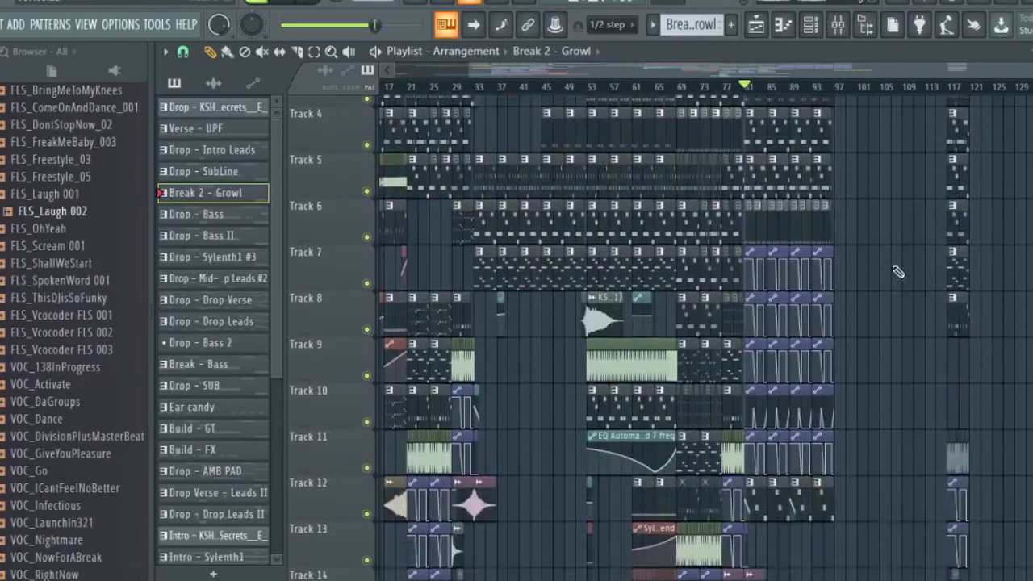
scroll(894, 266, "up", 3)
Examine the break section from bar 81 to 97 in the playlist, comparing it with the rest of the arrangement
scroll(813, 92, "down", 3)
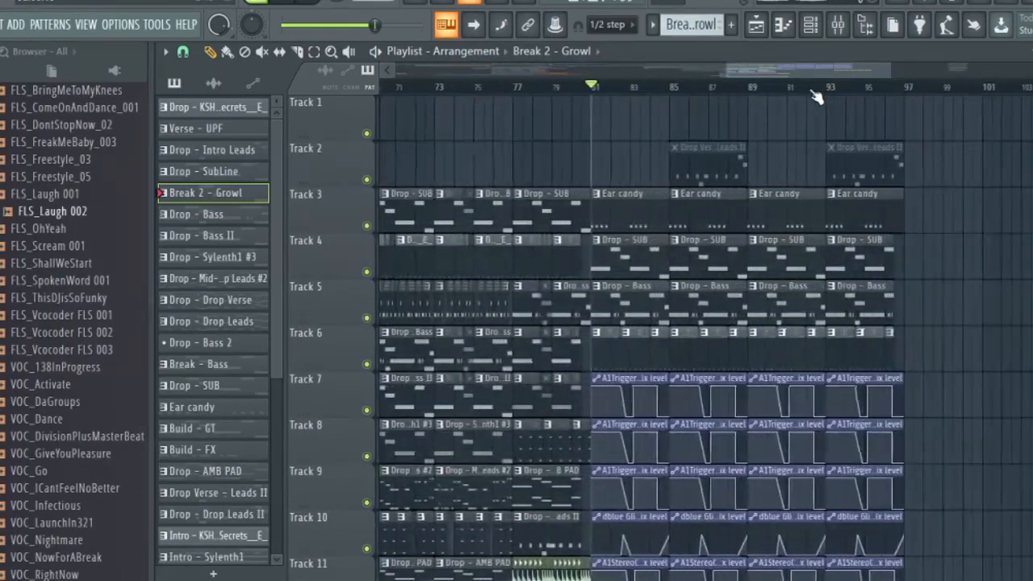
scroll(816, 96, "up", 4)
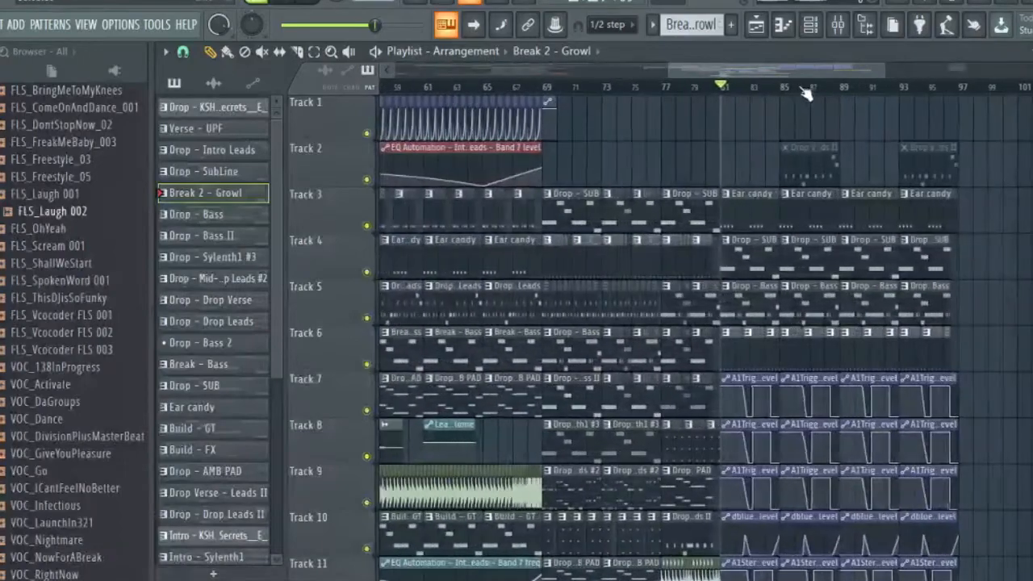
scroll(855, 92, "up", 5)
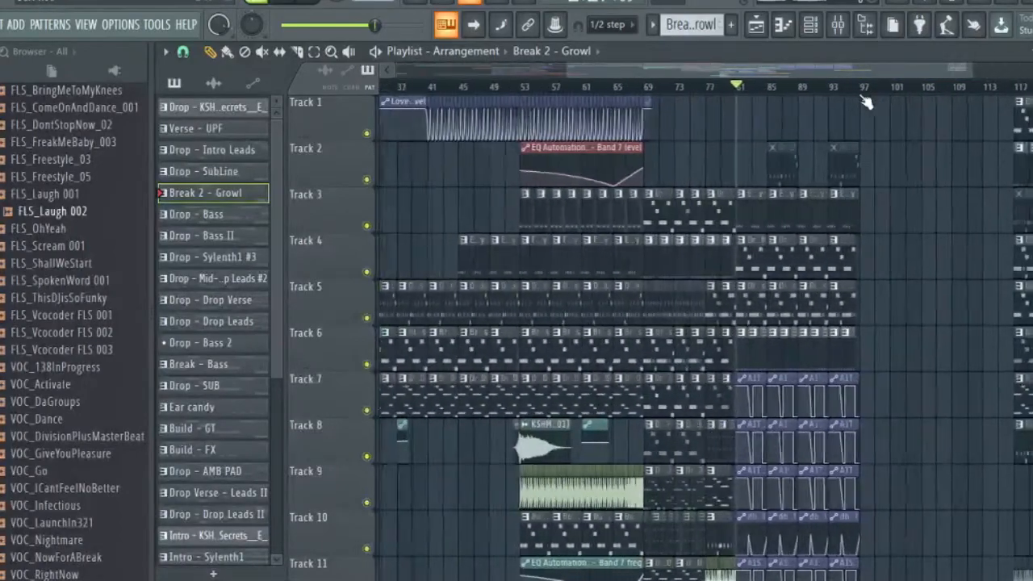
left_click_drag(831, 72, 892, 74)
scroll(894, 90, "down", 1)
scroll(898, 96, "down", 5)
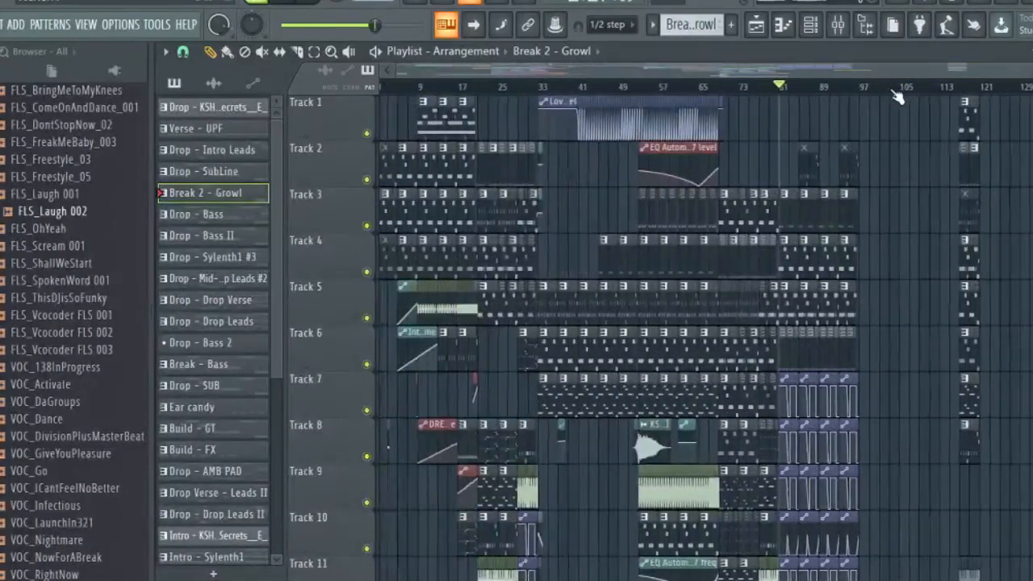
scroll(898, 96, "up", 6)
scroll(887, 99, "down", 2)
scroll(886, 98, "down", 2)
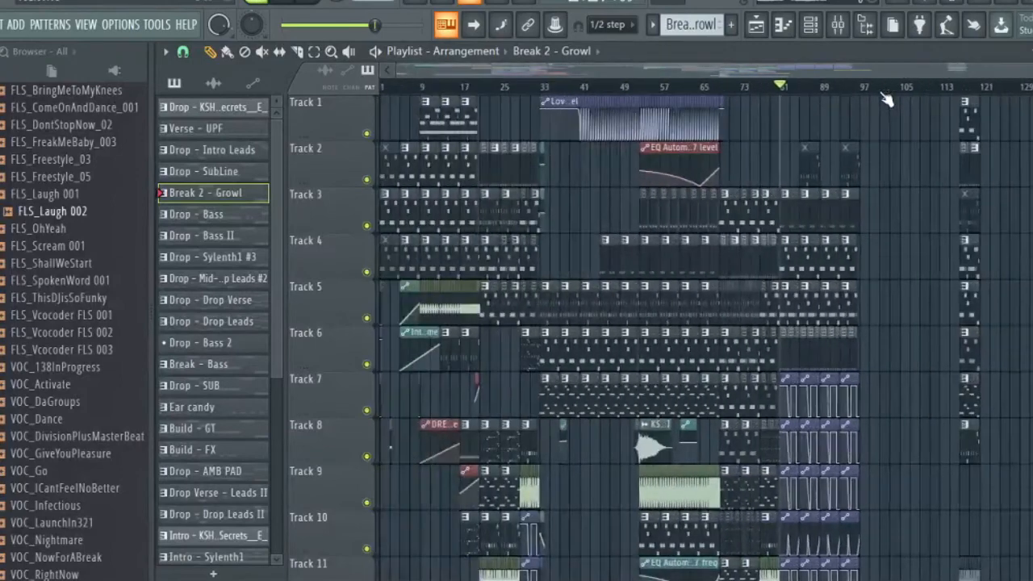
scroll(891, 183, "down", 5)
scroll(891, 183, "up", 5)
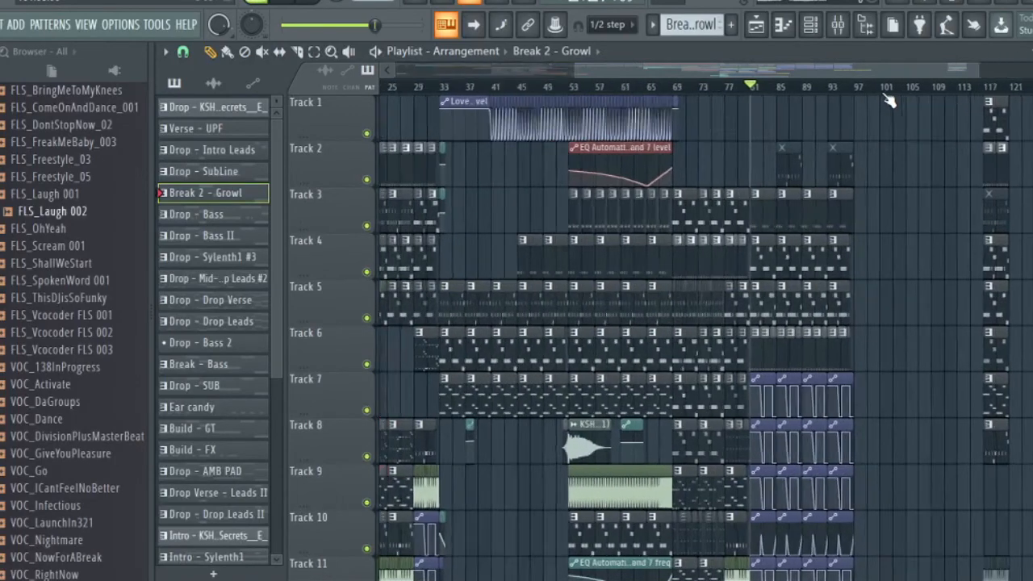
scroll(888, 98, "up", 4)
scroll(871, 105, "left", 2)
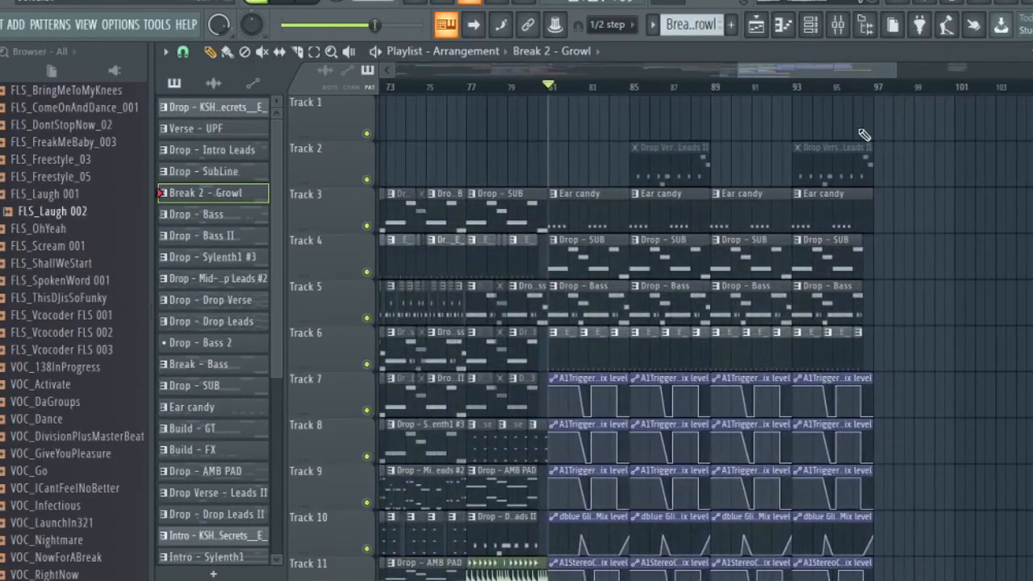
scroll(876, 144, "down", 2)
scroll(874, 142, "up", 2)
scroll(830, 100, "down", 4)
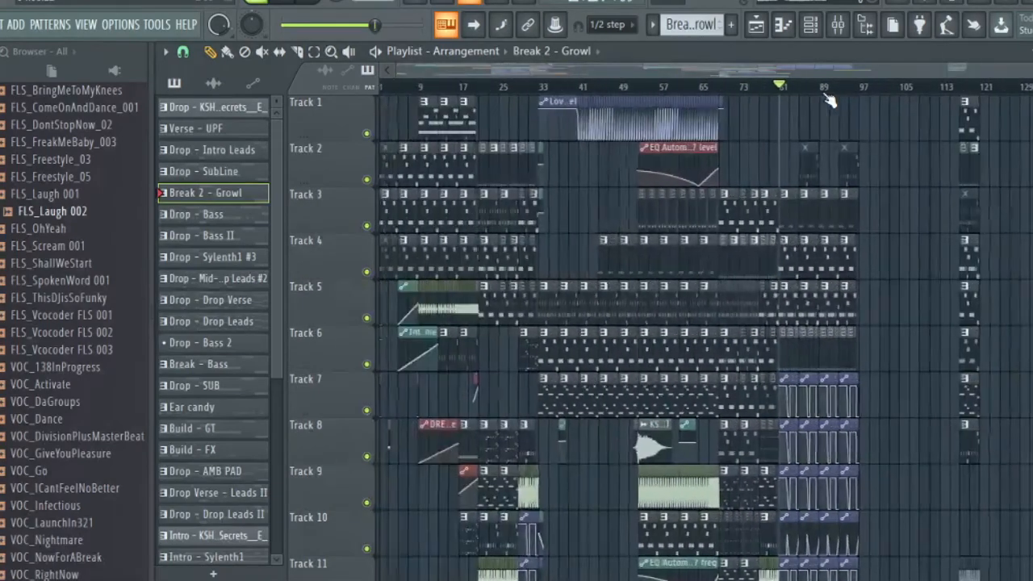
scroll(829, 100, "up", 5)
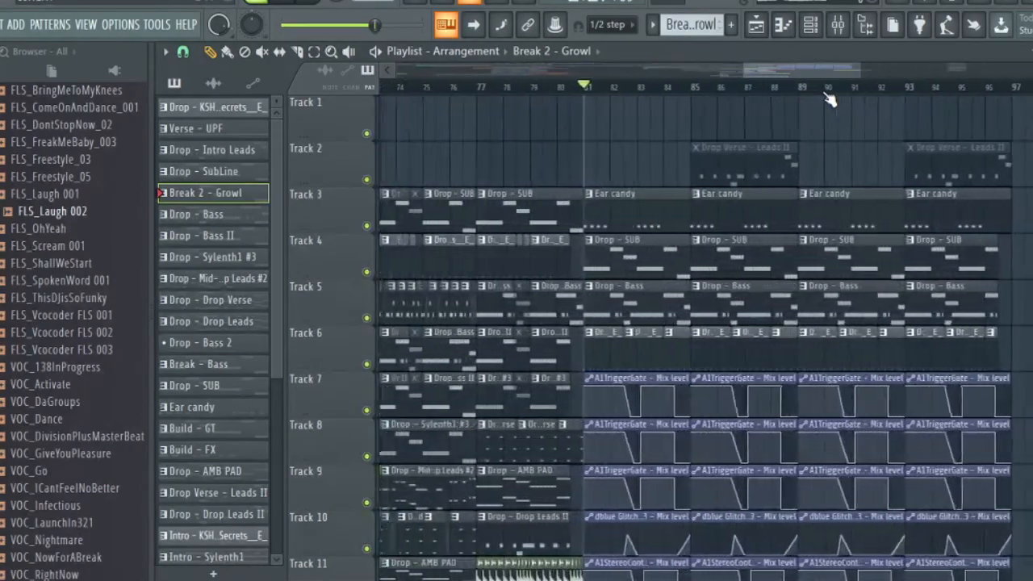